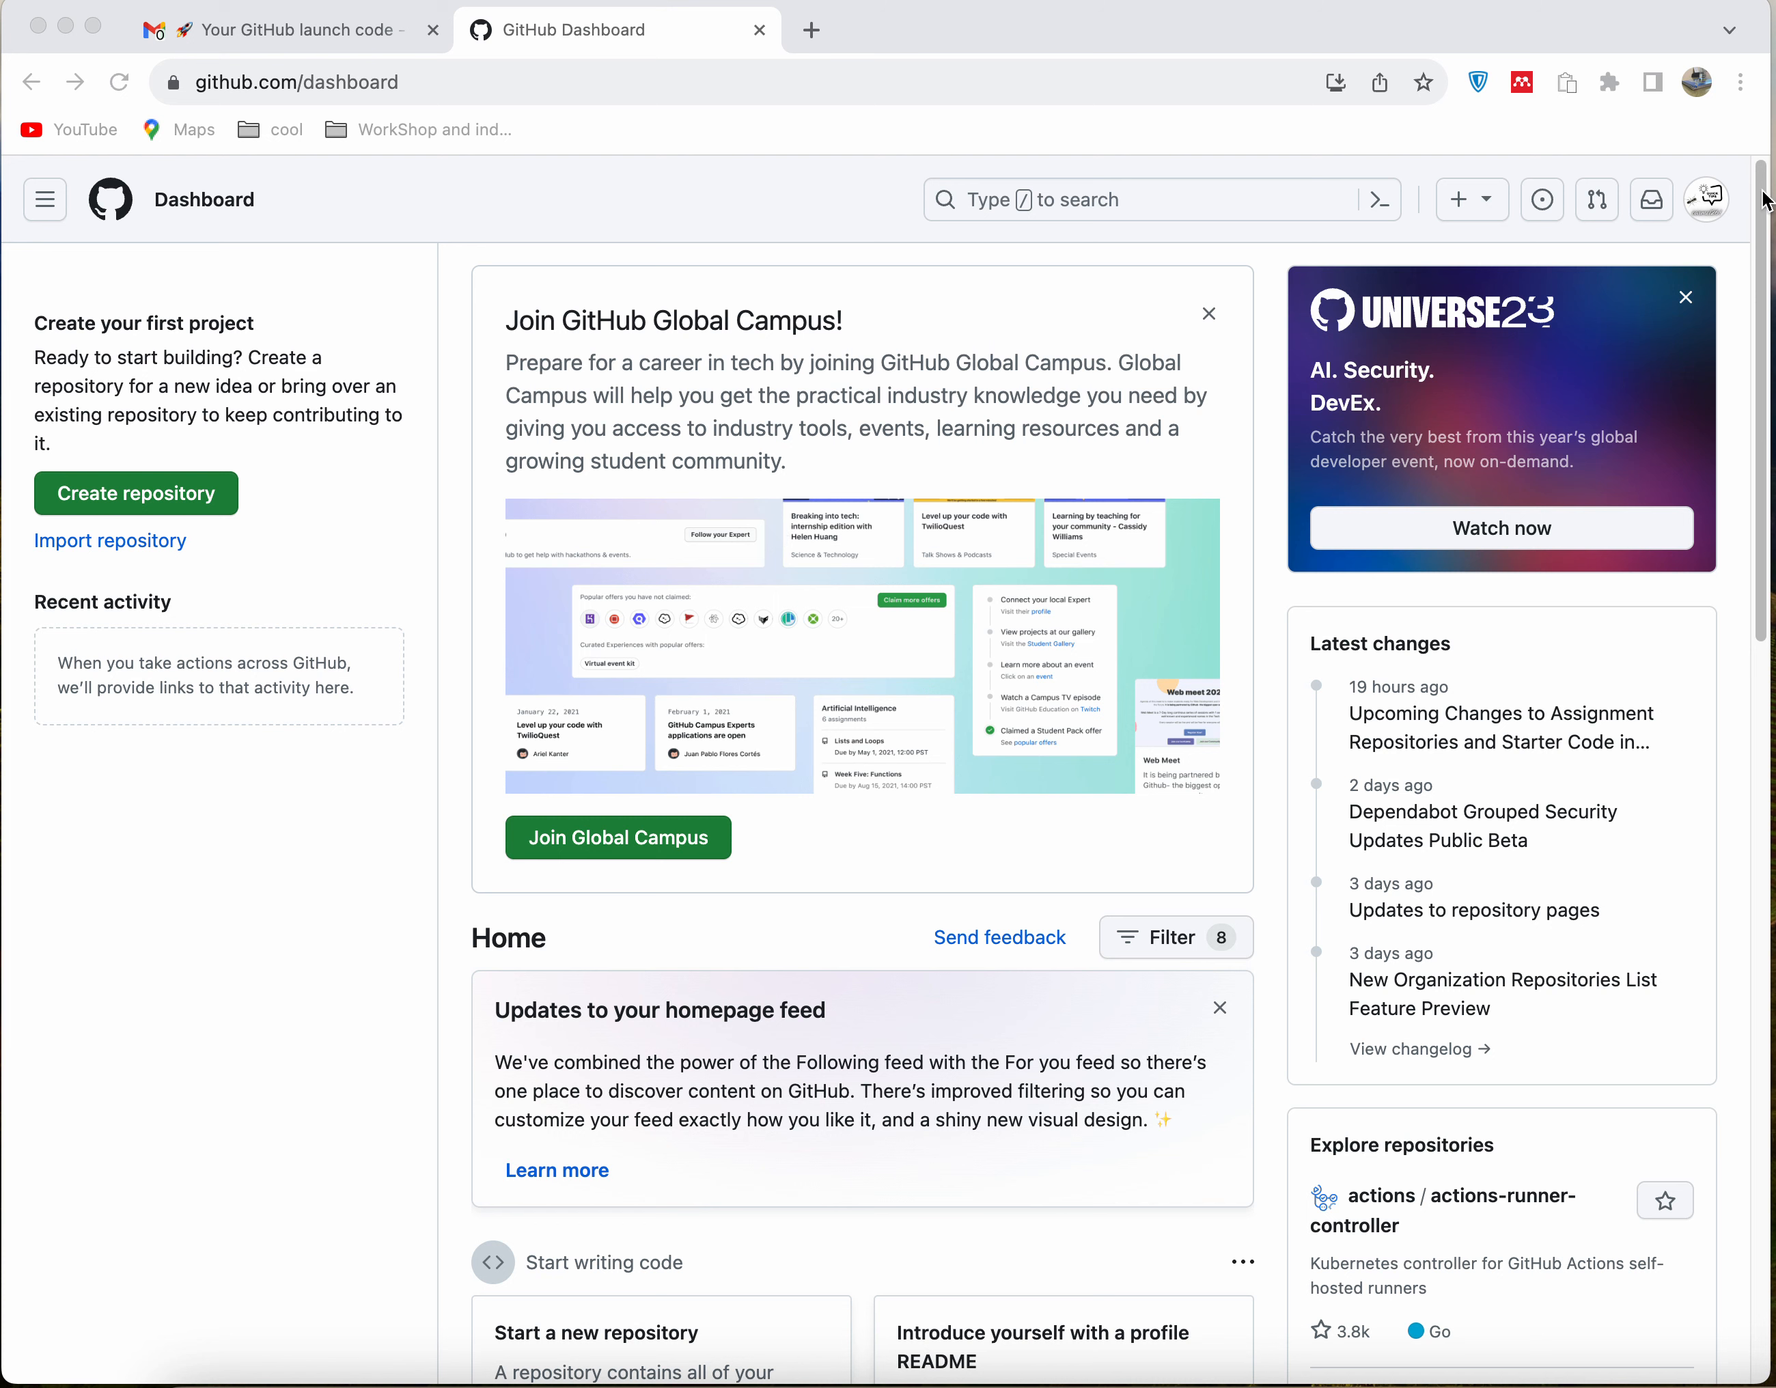
Open your own profile page from the dashboard
left_click(1707, 215)
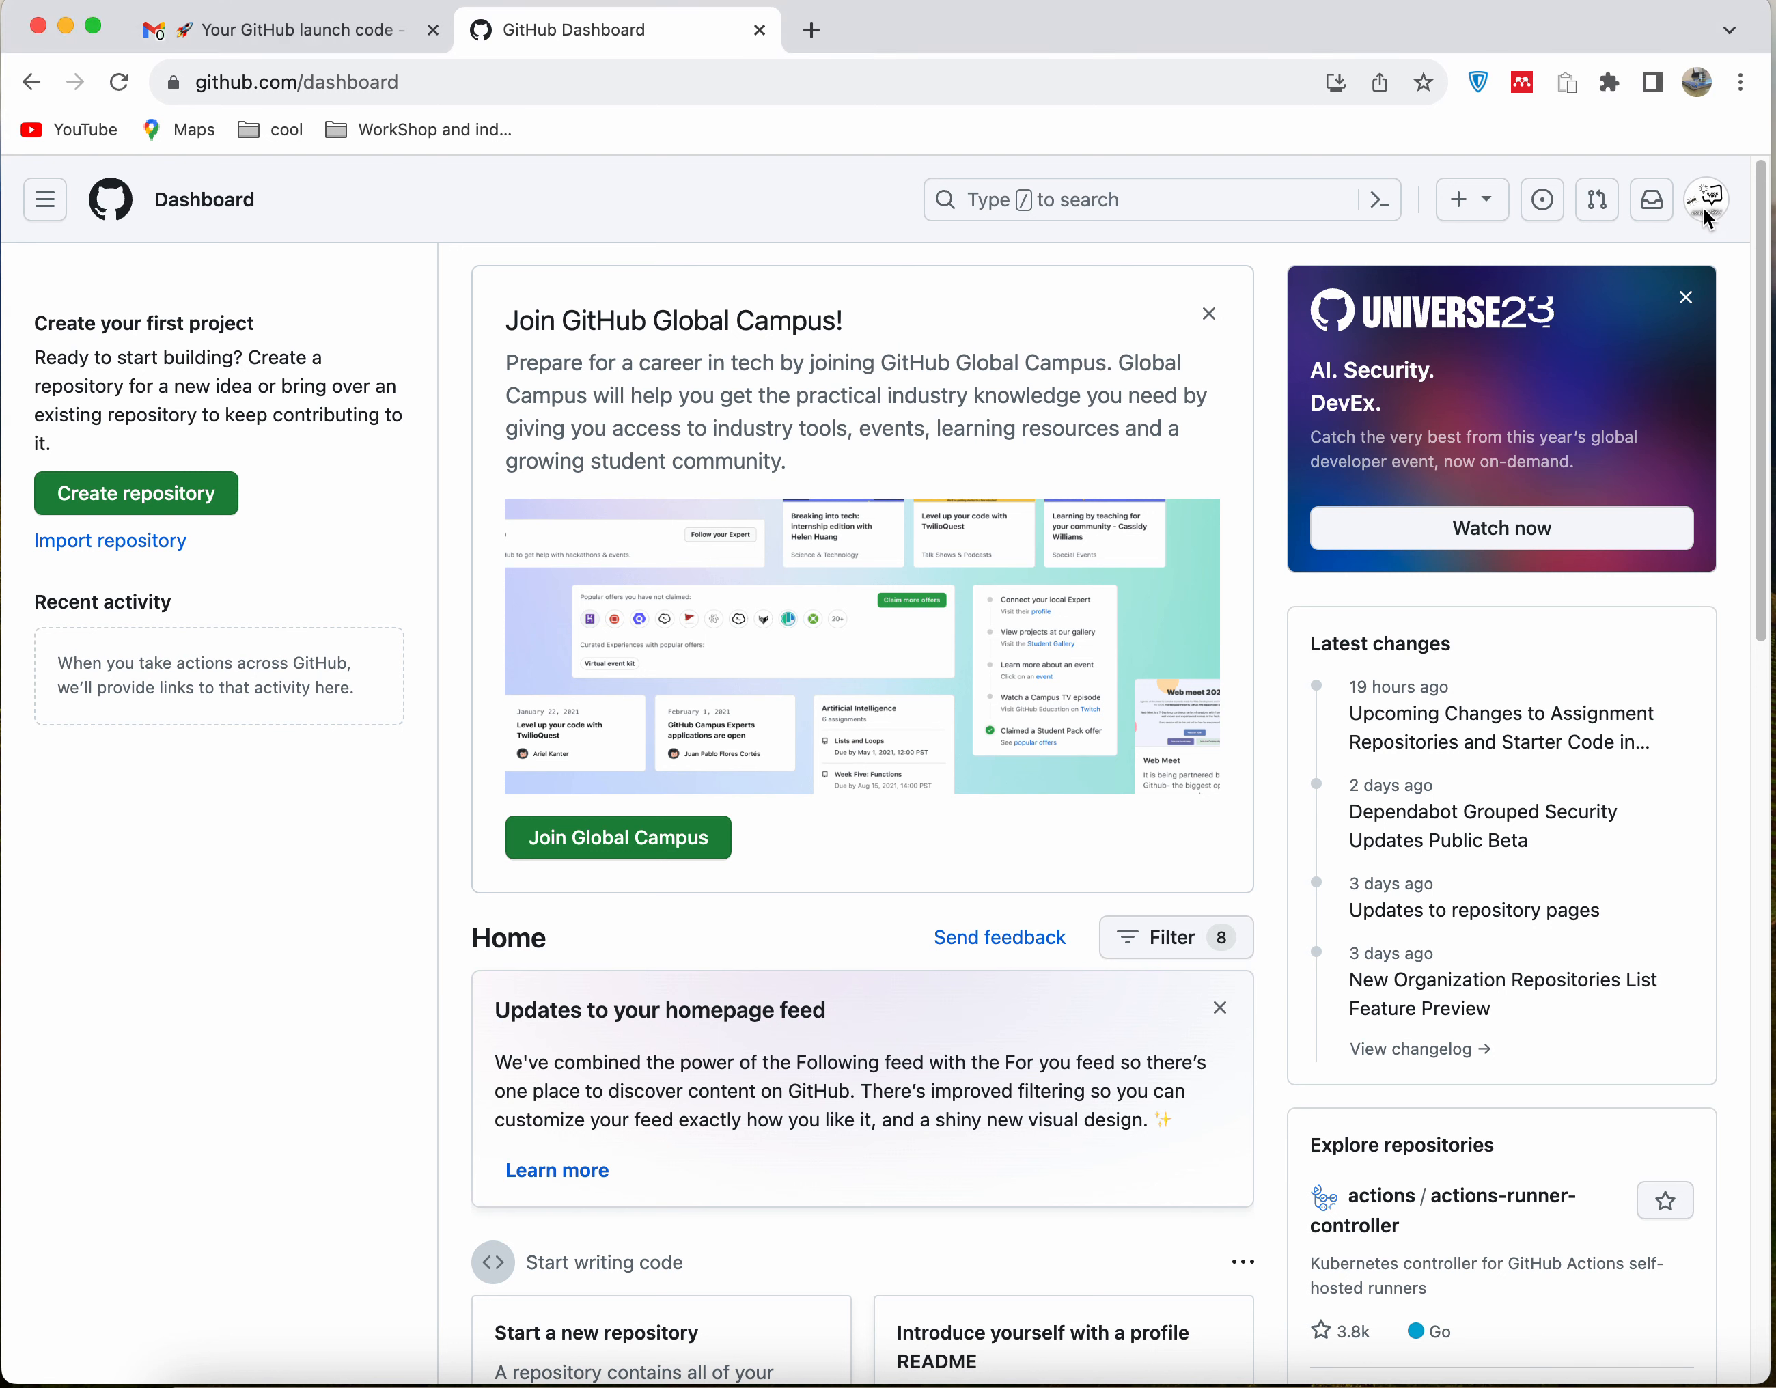
left_click(1703, 207)
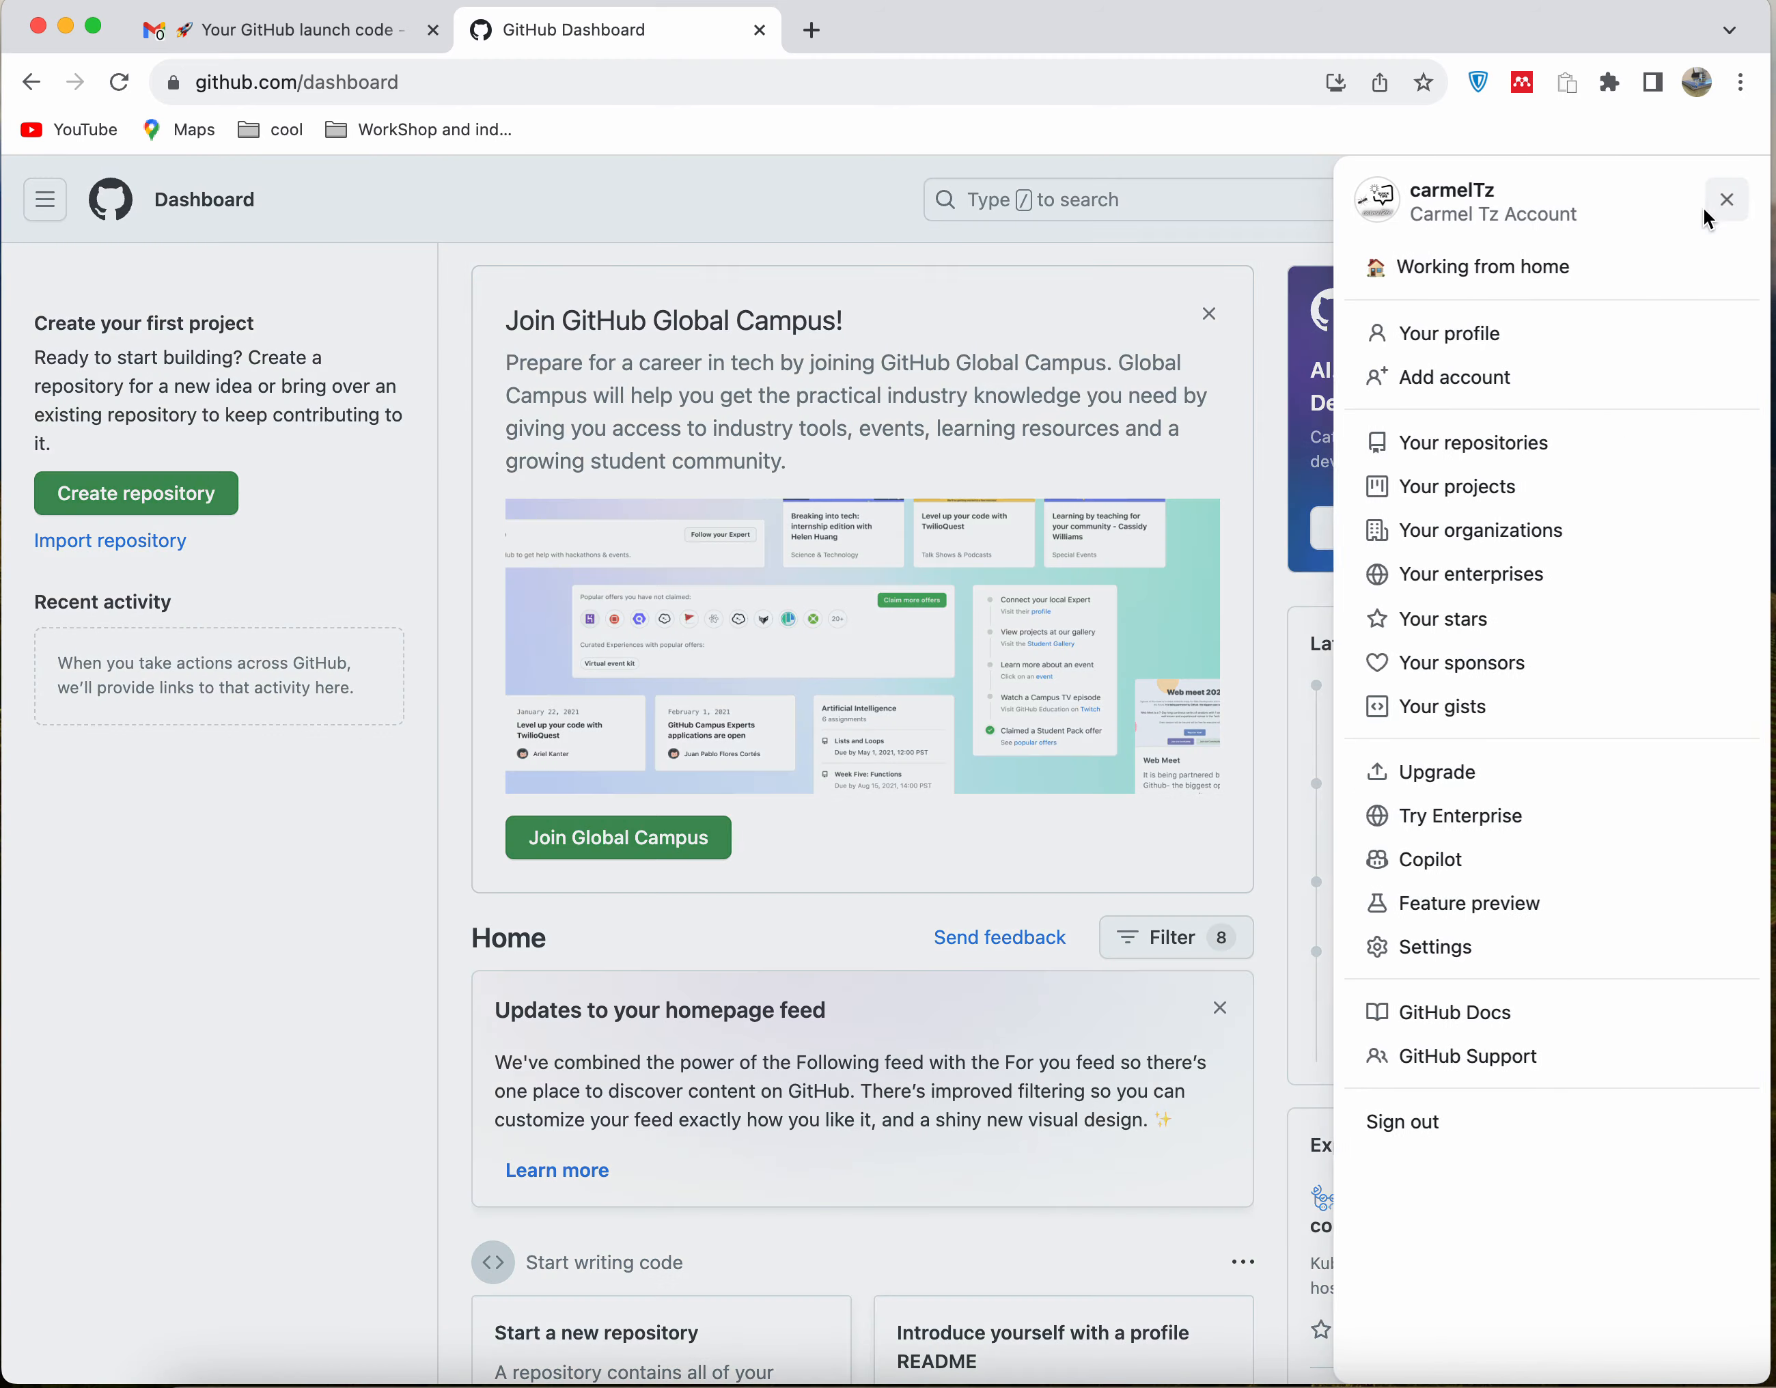
left_click(1525, 336)
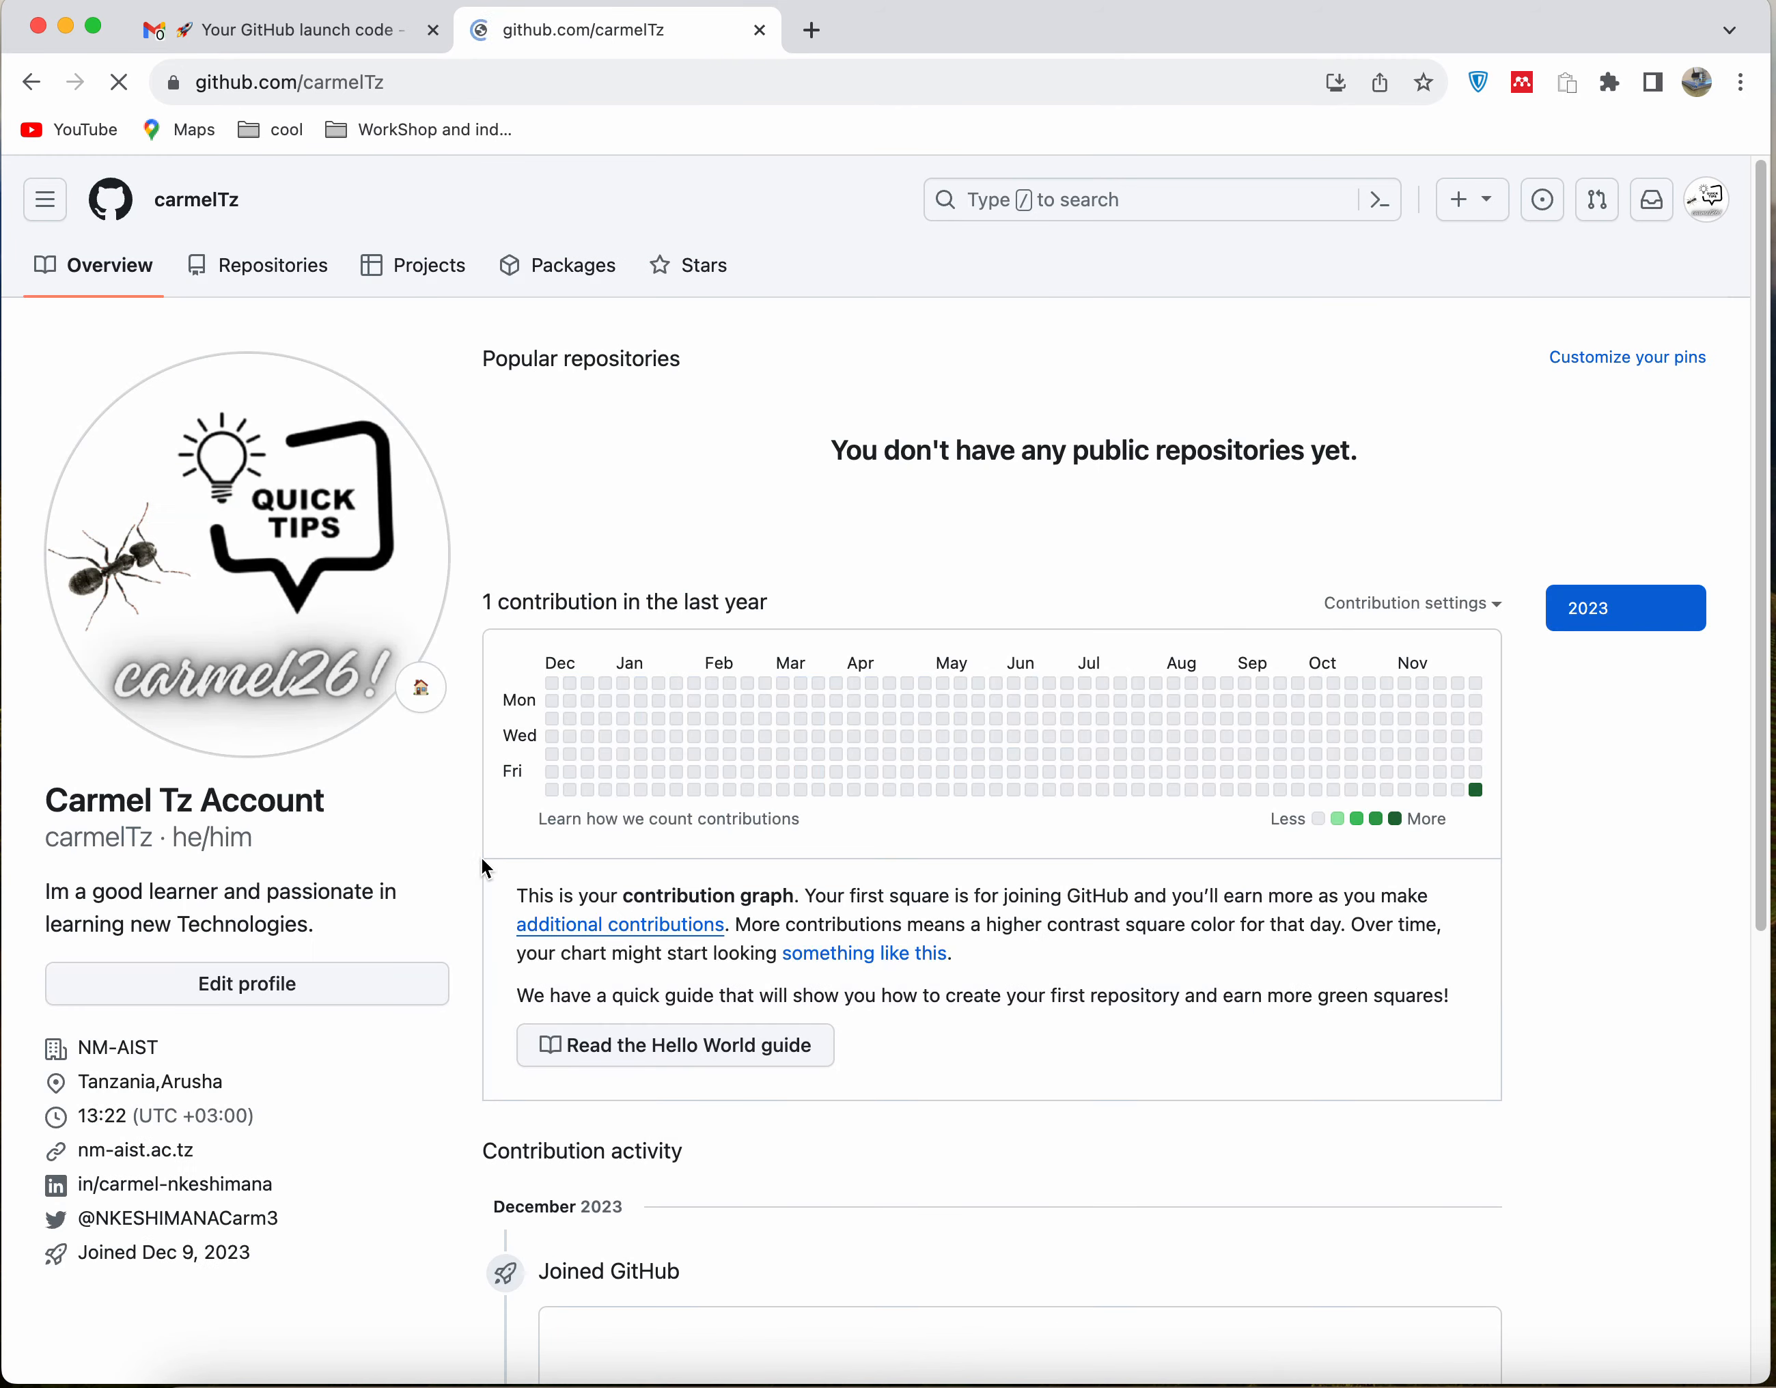
Open the profile details for editing, review the LinkedIn link under the social accounts, and save the profile
left_click(260, 993)
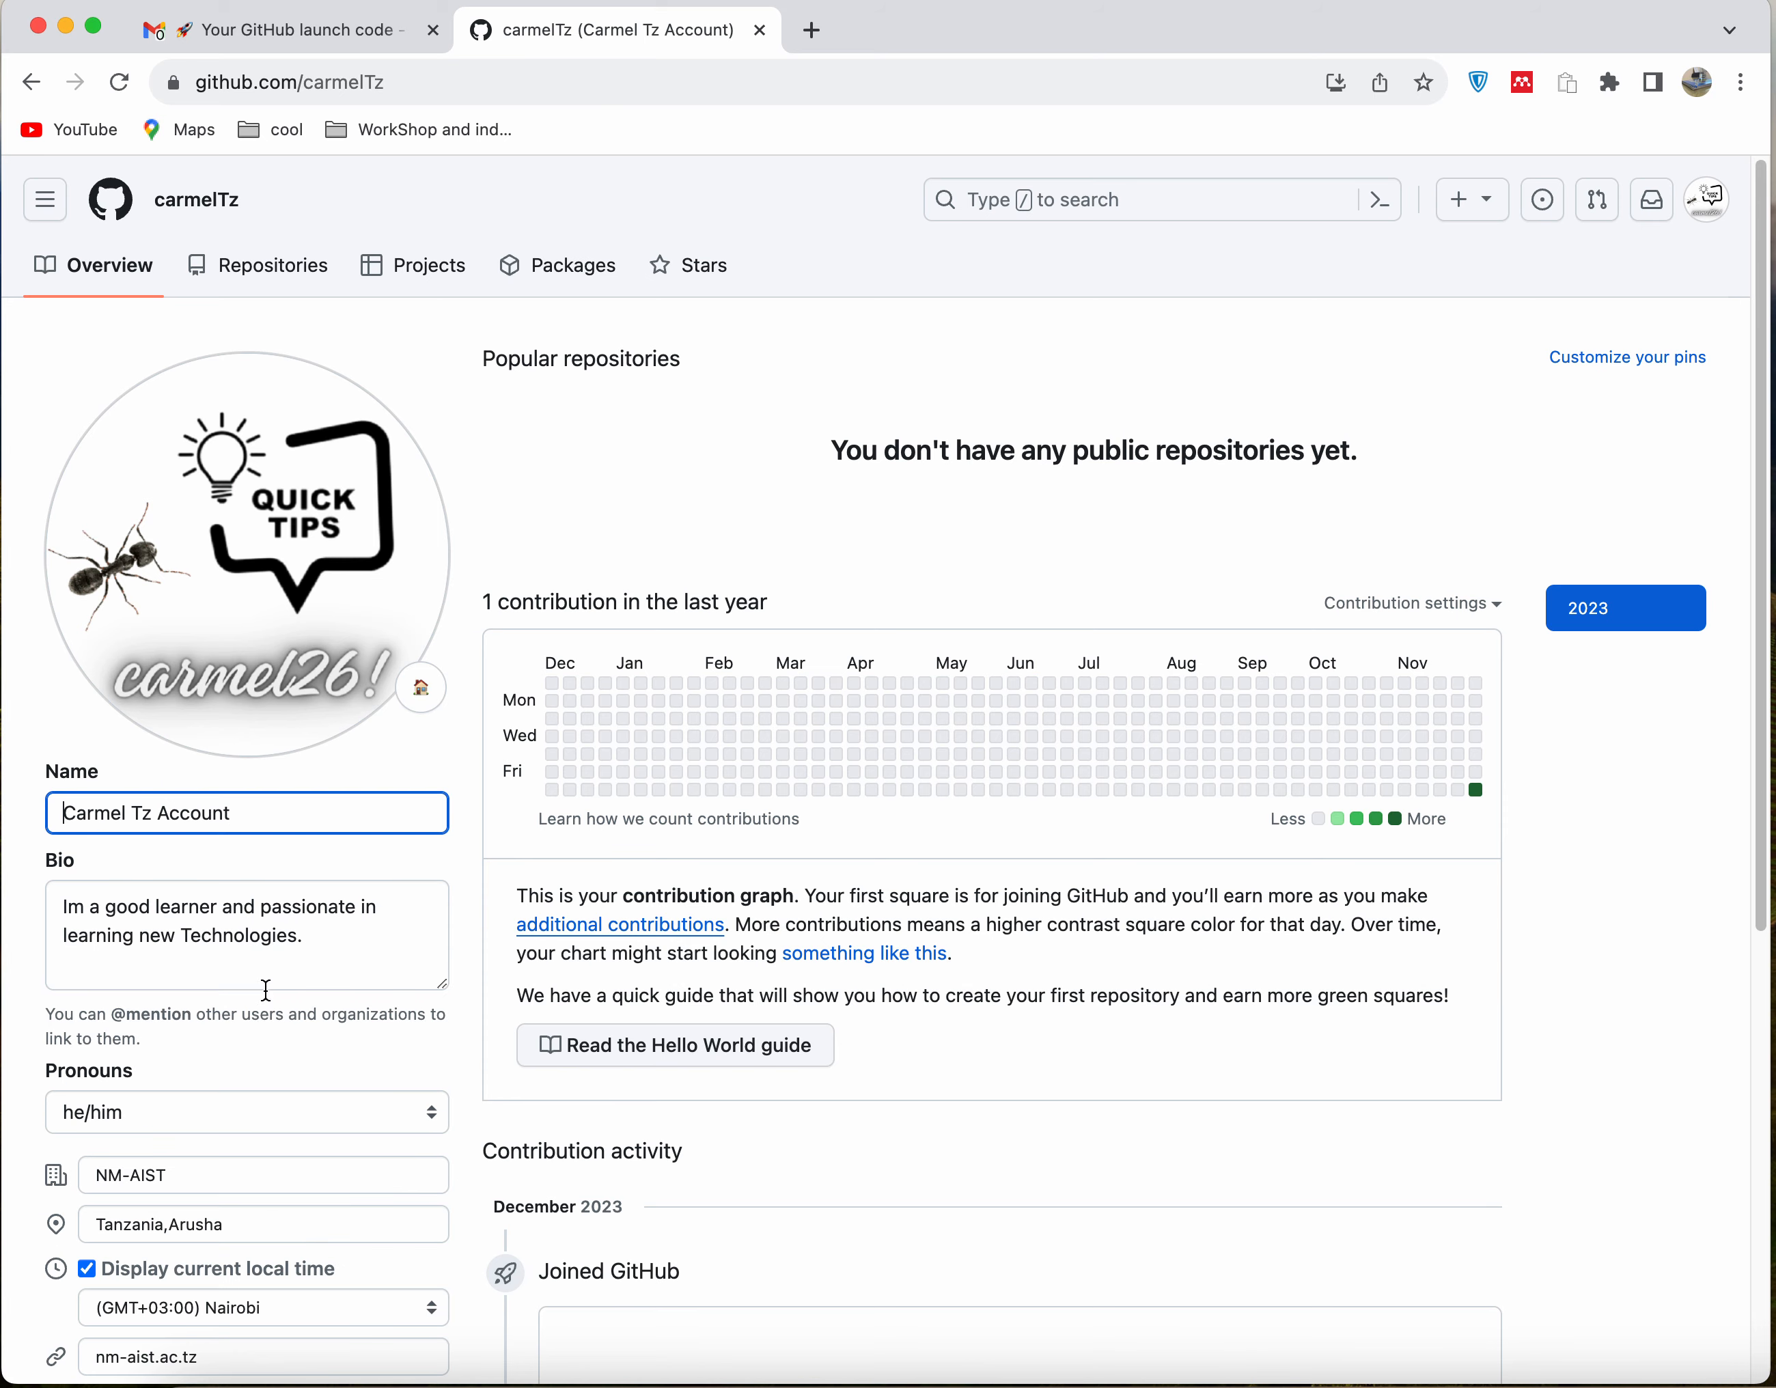
scroll(255, 998, "down", 7)
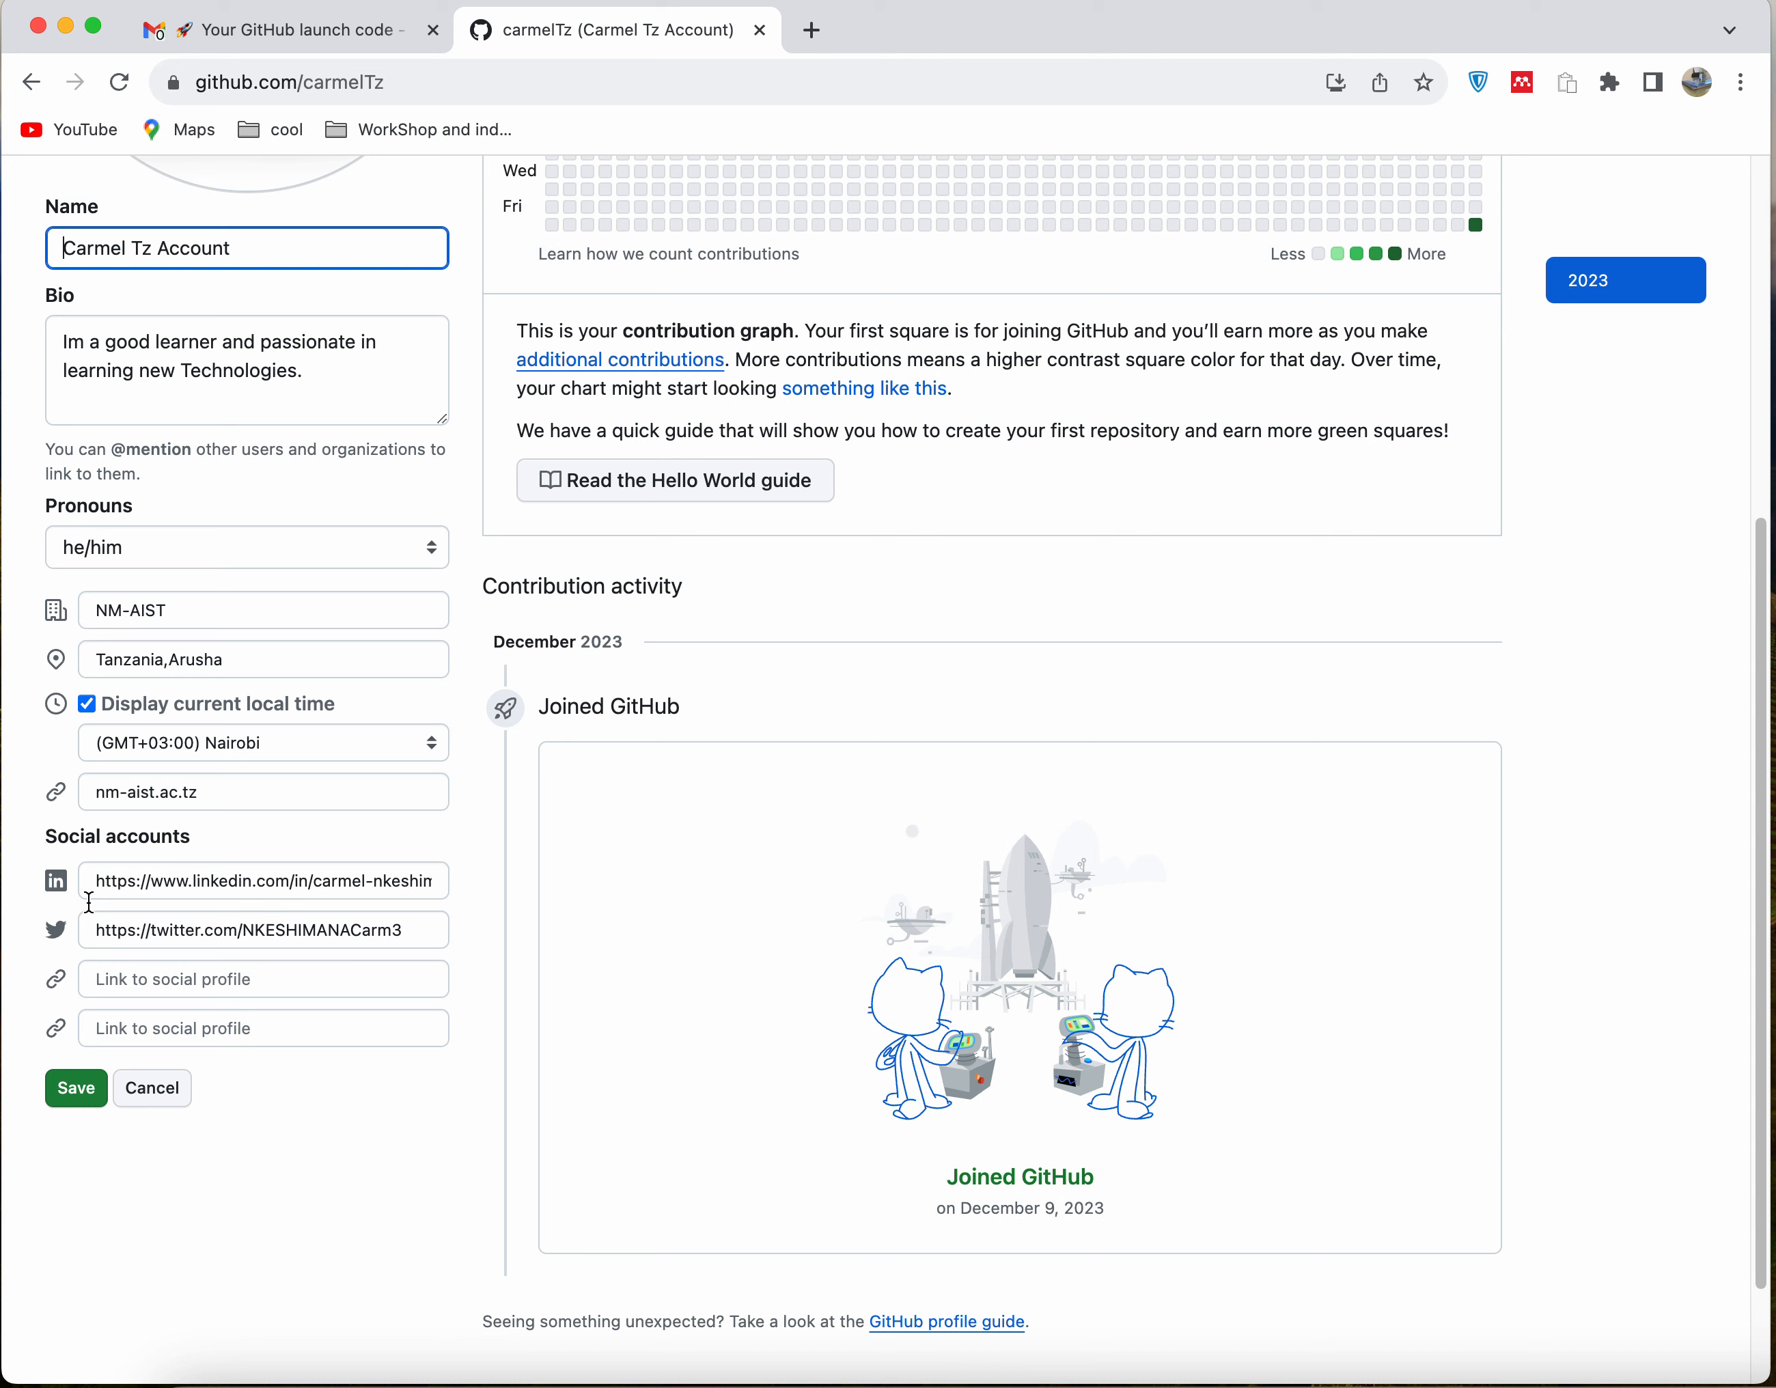
left_click_drag(96, 881, 312, 889)
left_click(306, 878)
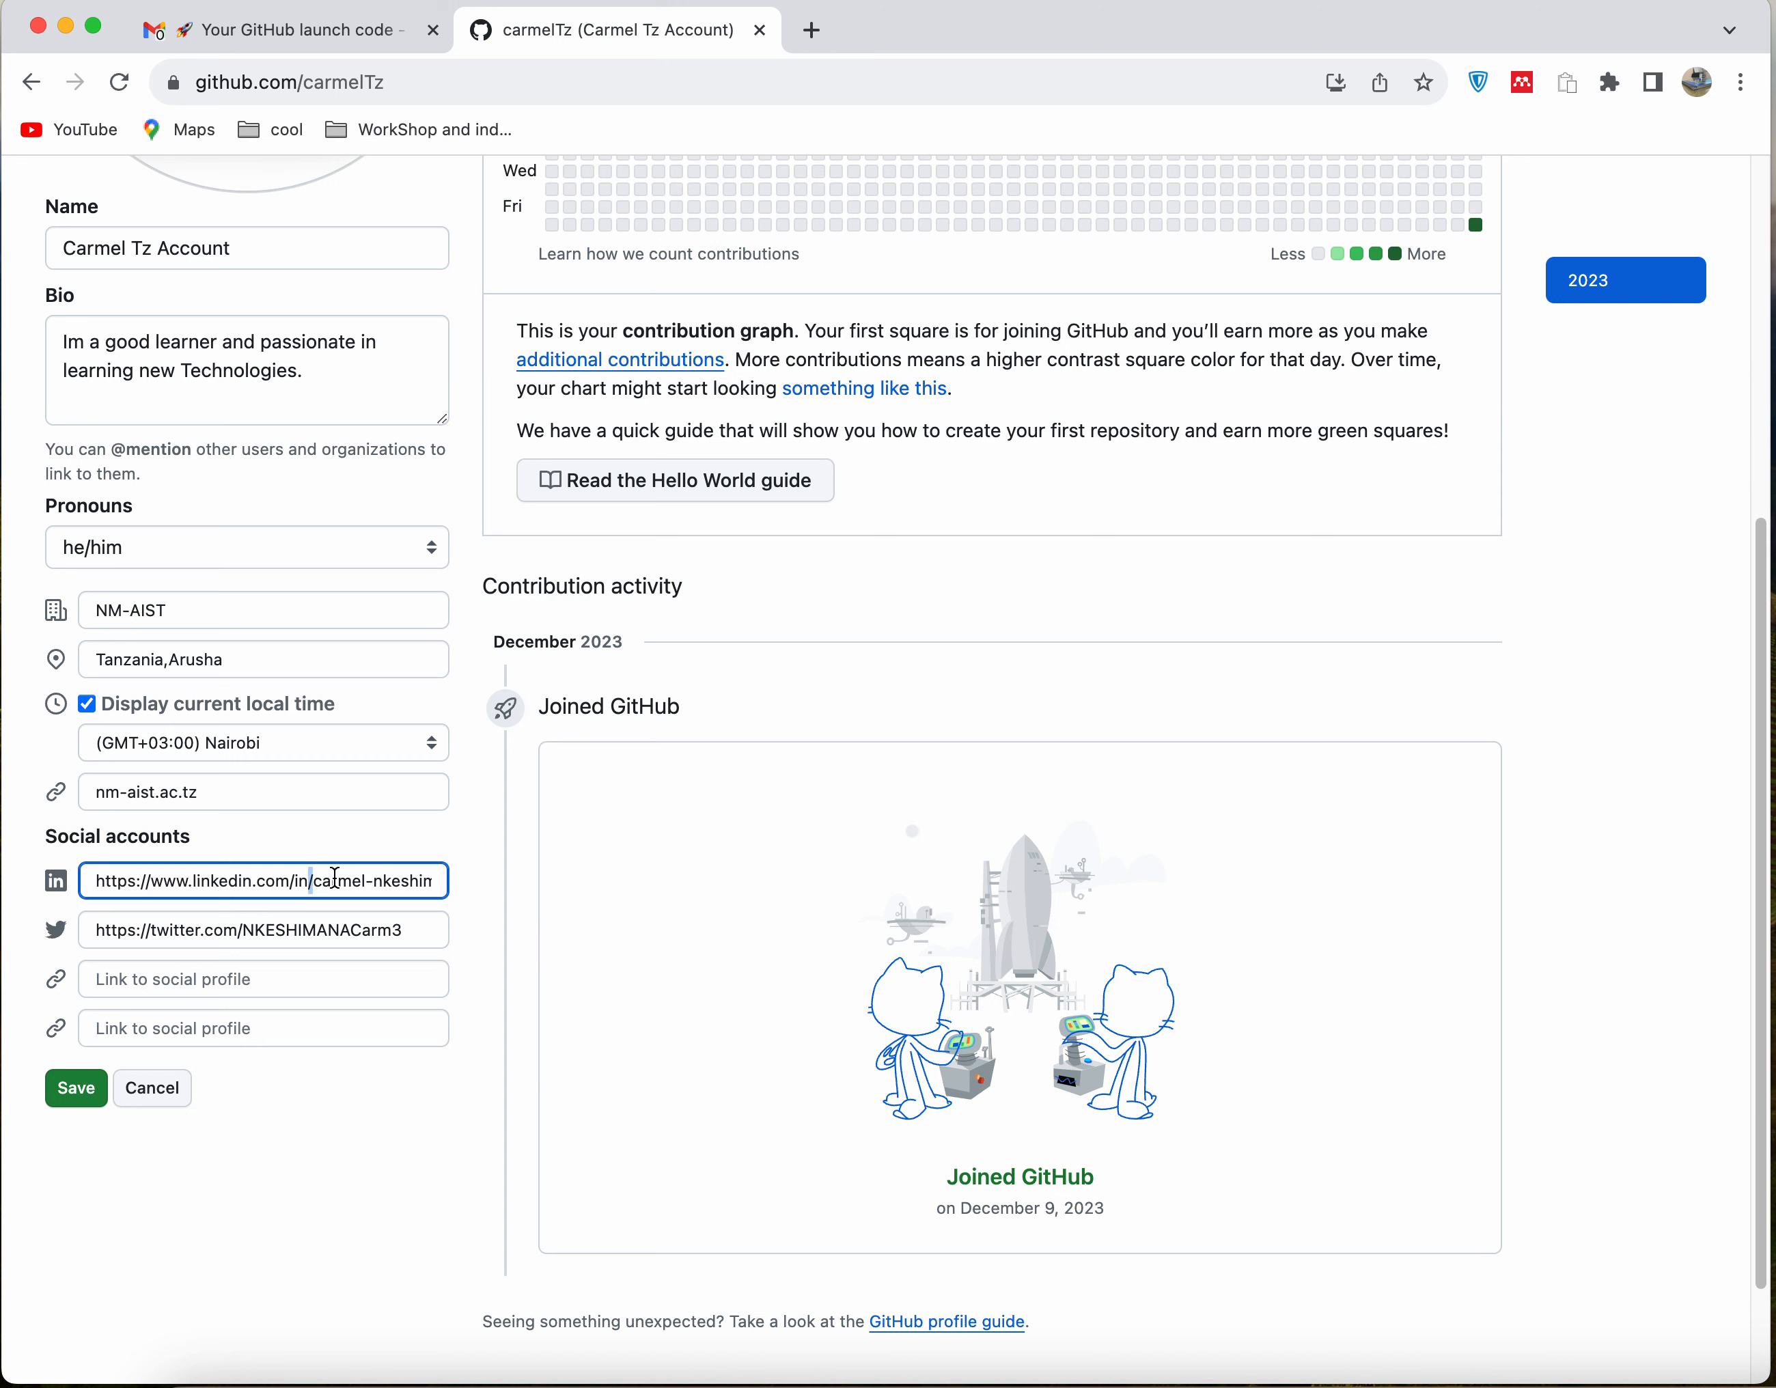
left_click(441, 884)
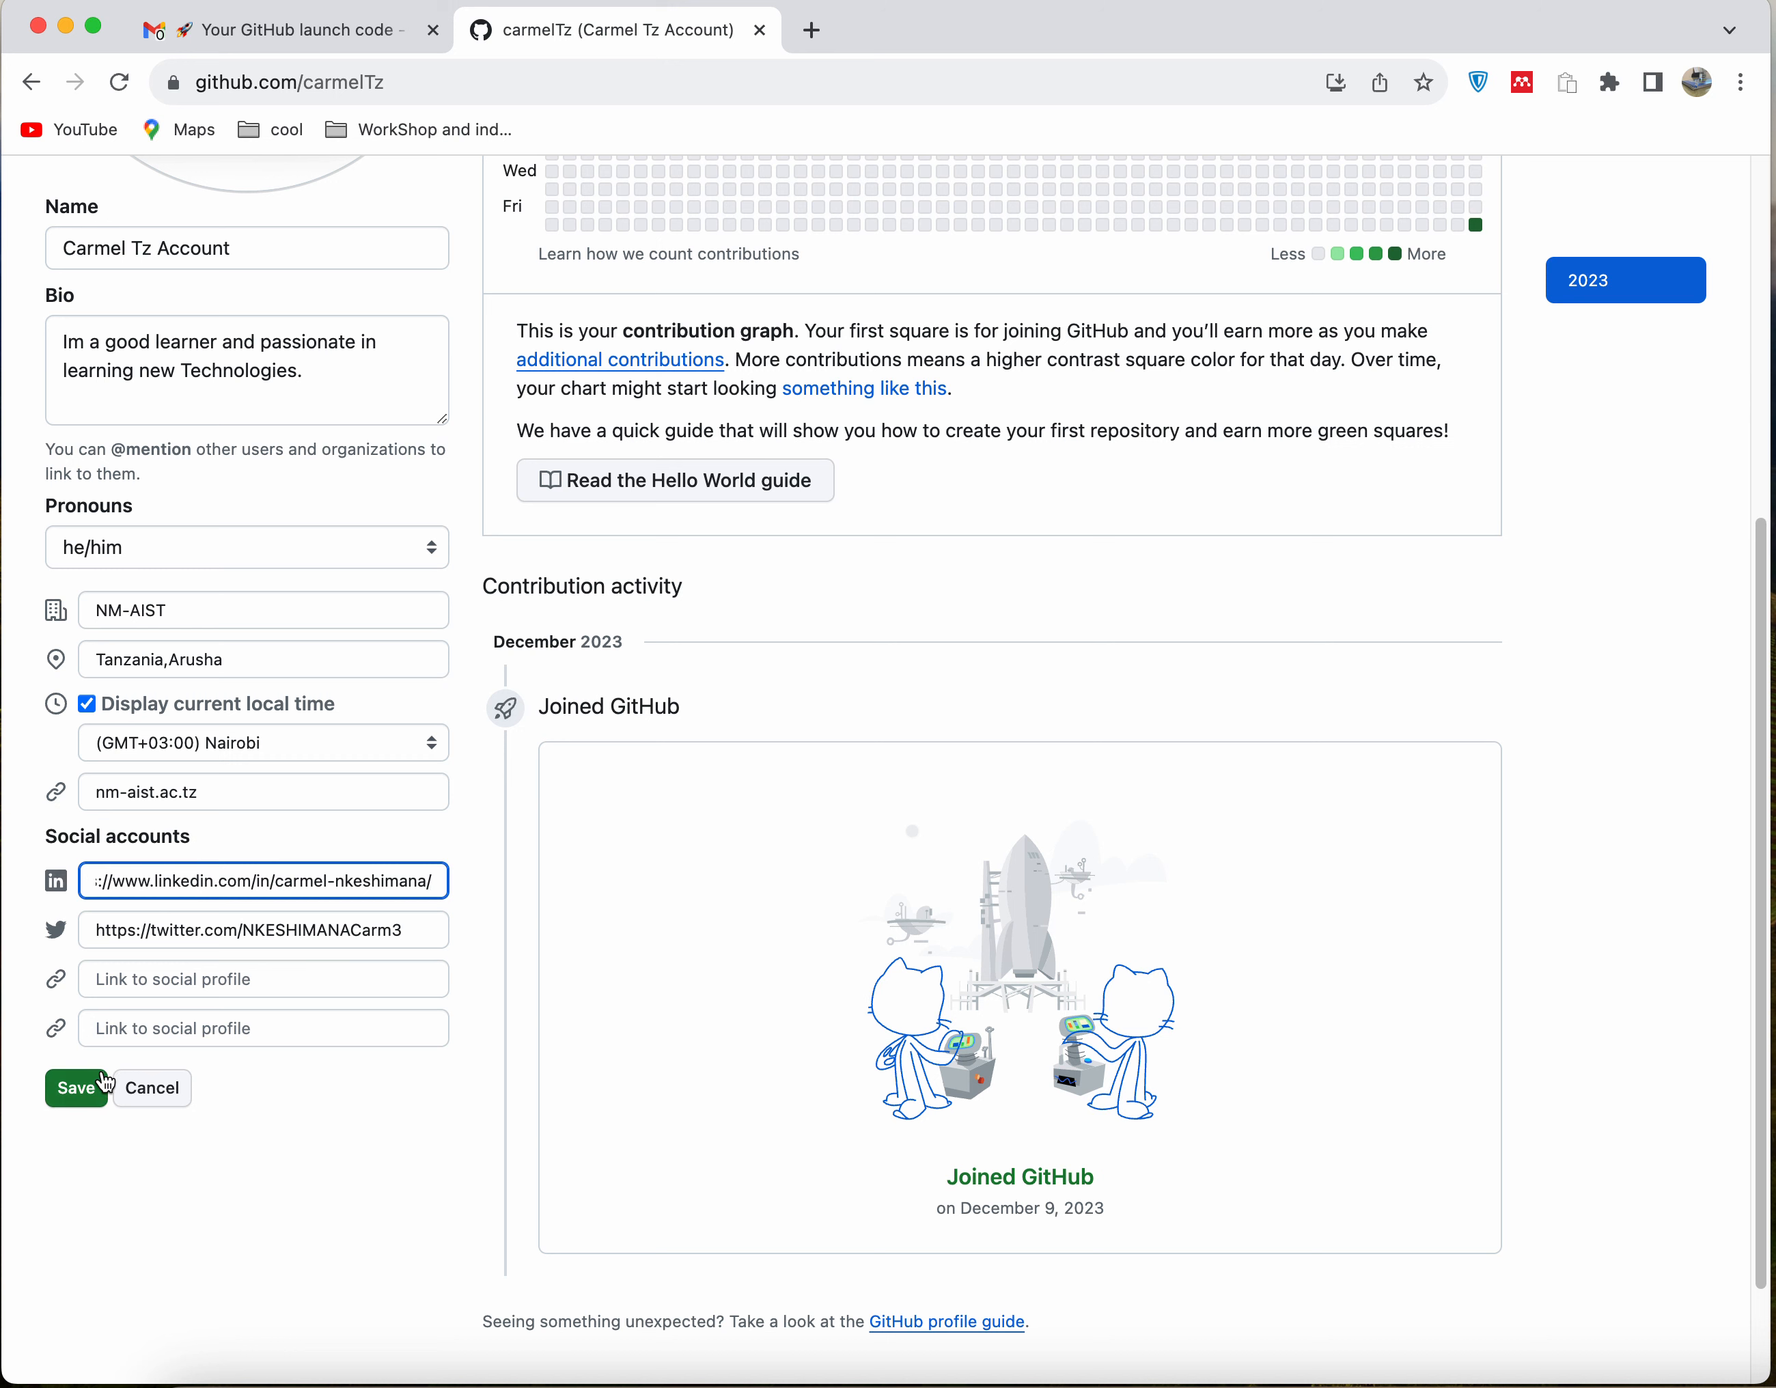
left_click(73, 1097)
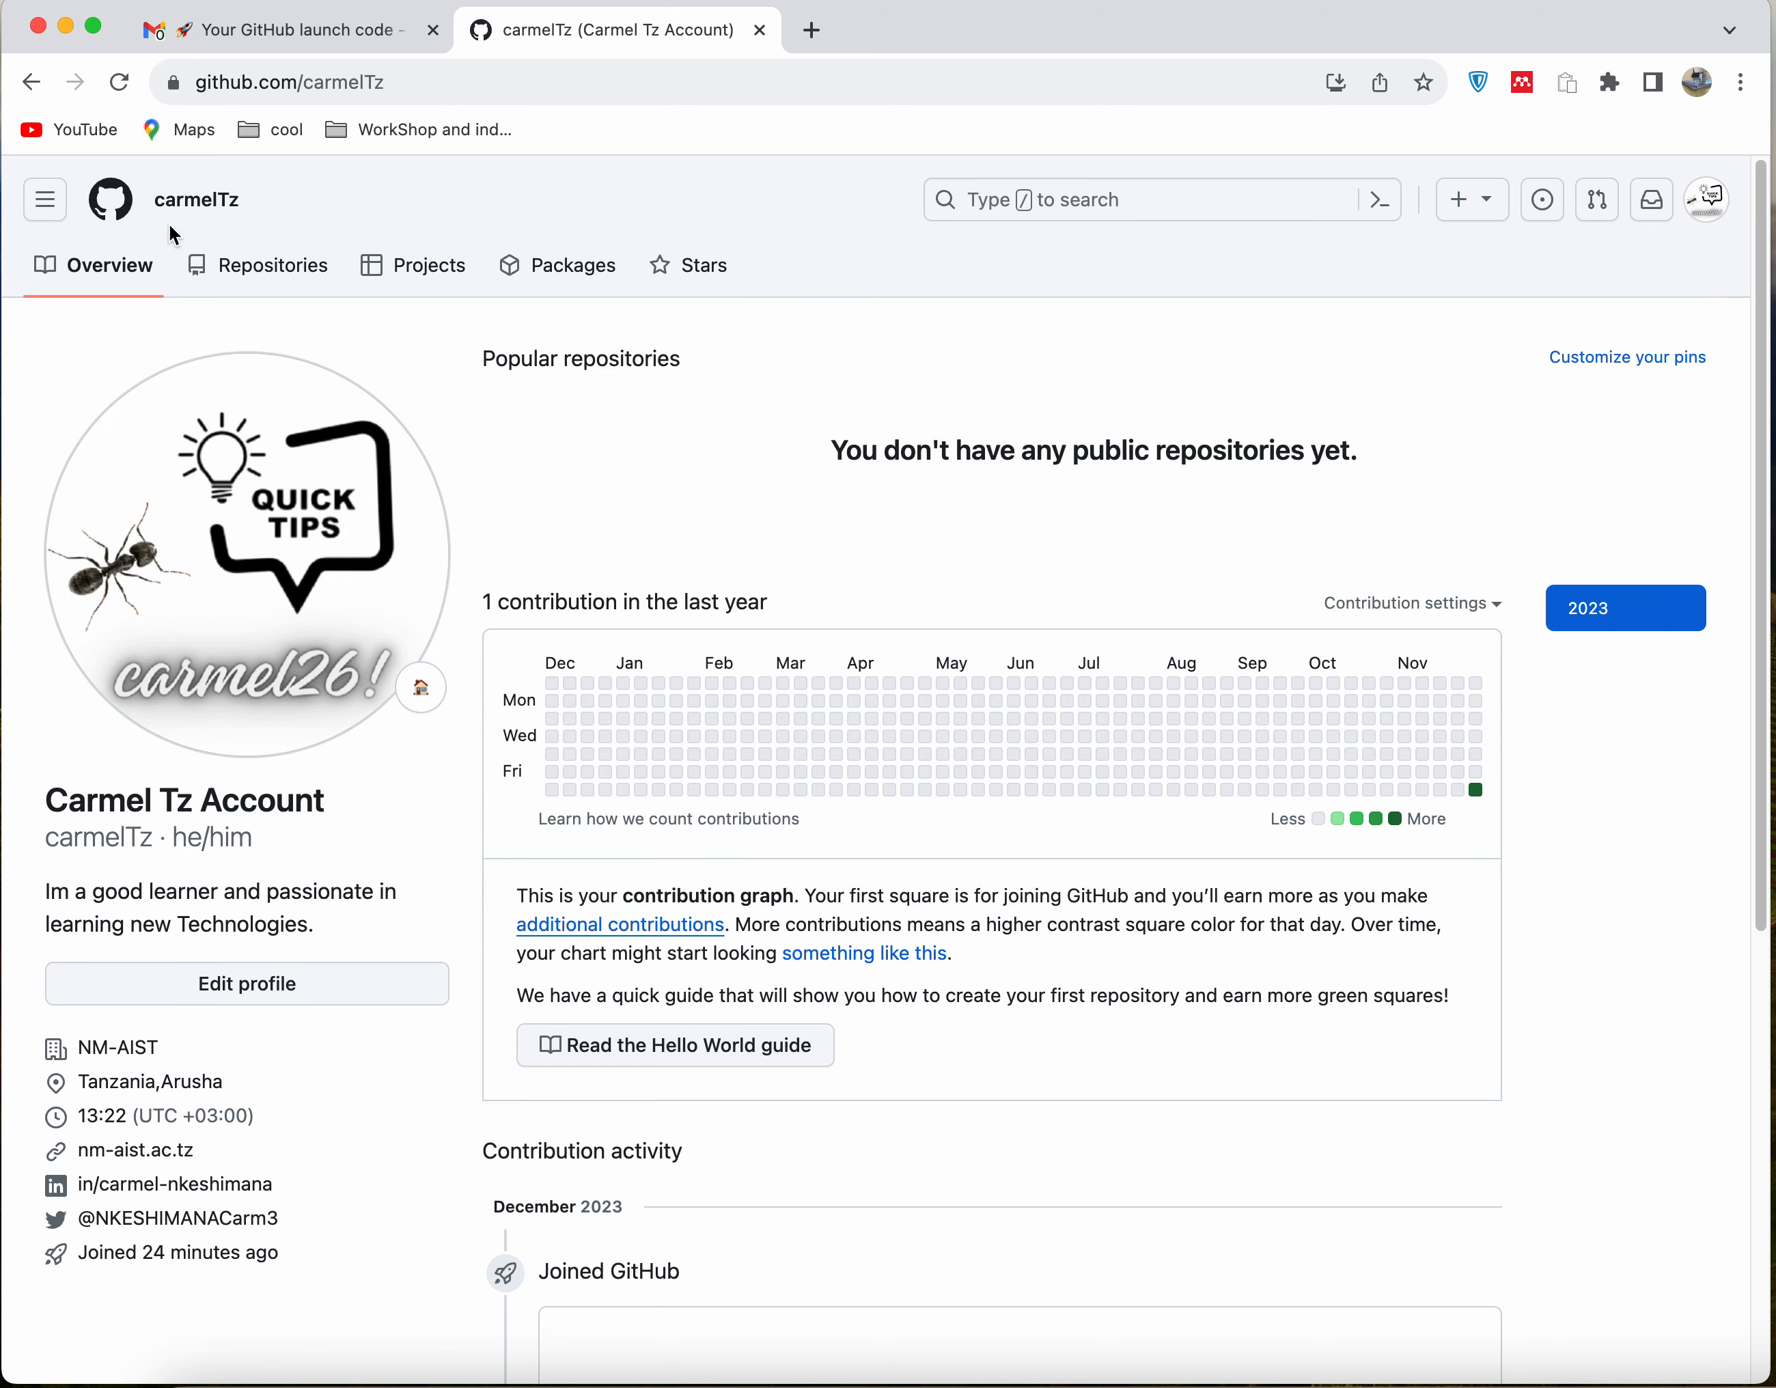
Start a new repository from the dashboard and name it testingProject
left_click(276, 262)
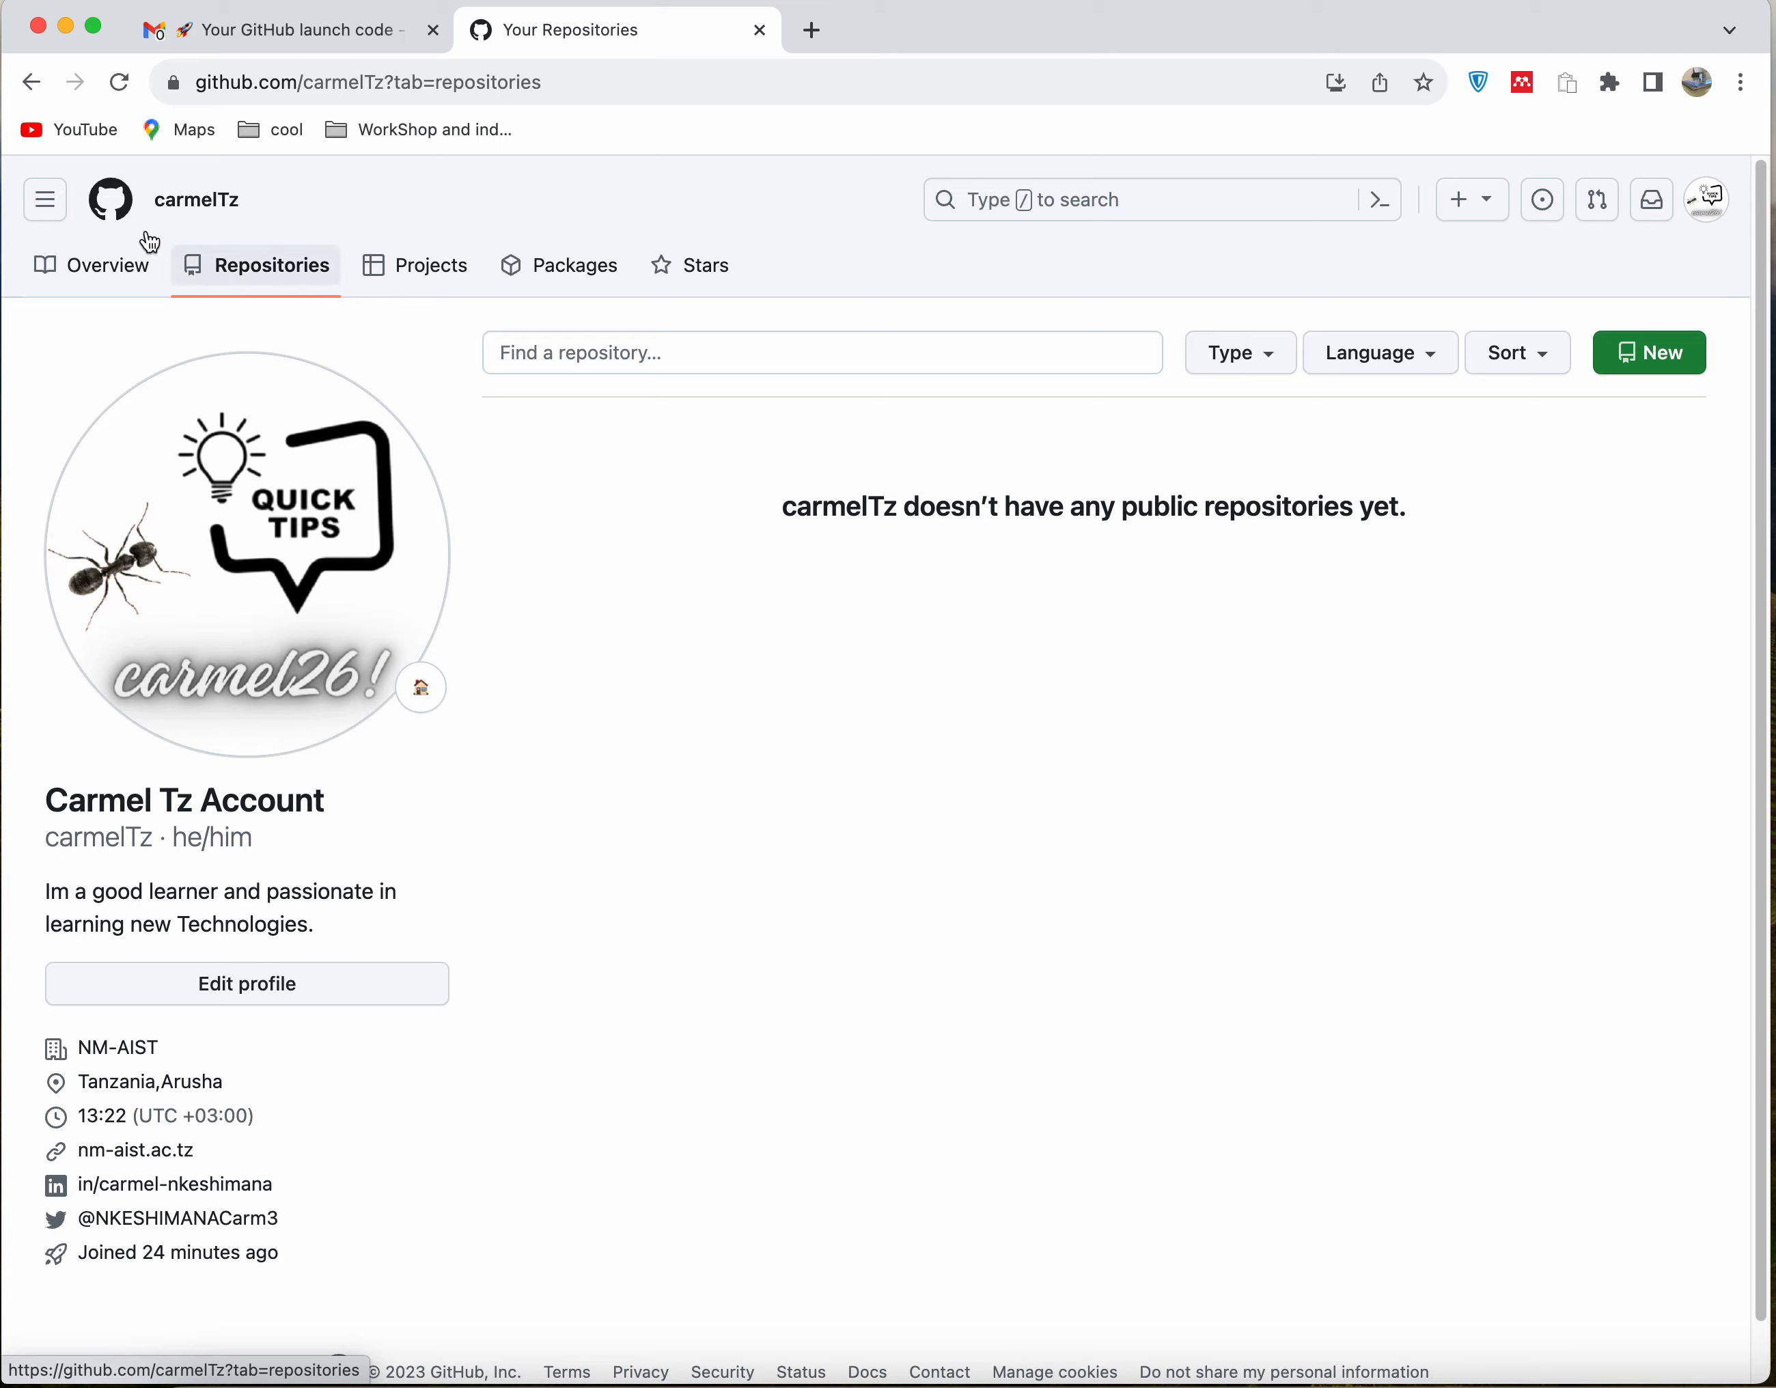
left_click(44, 198)
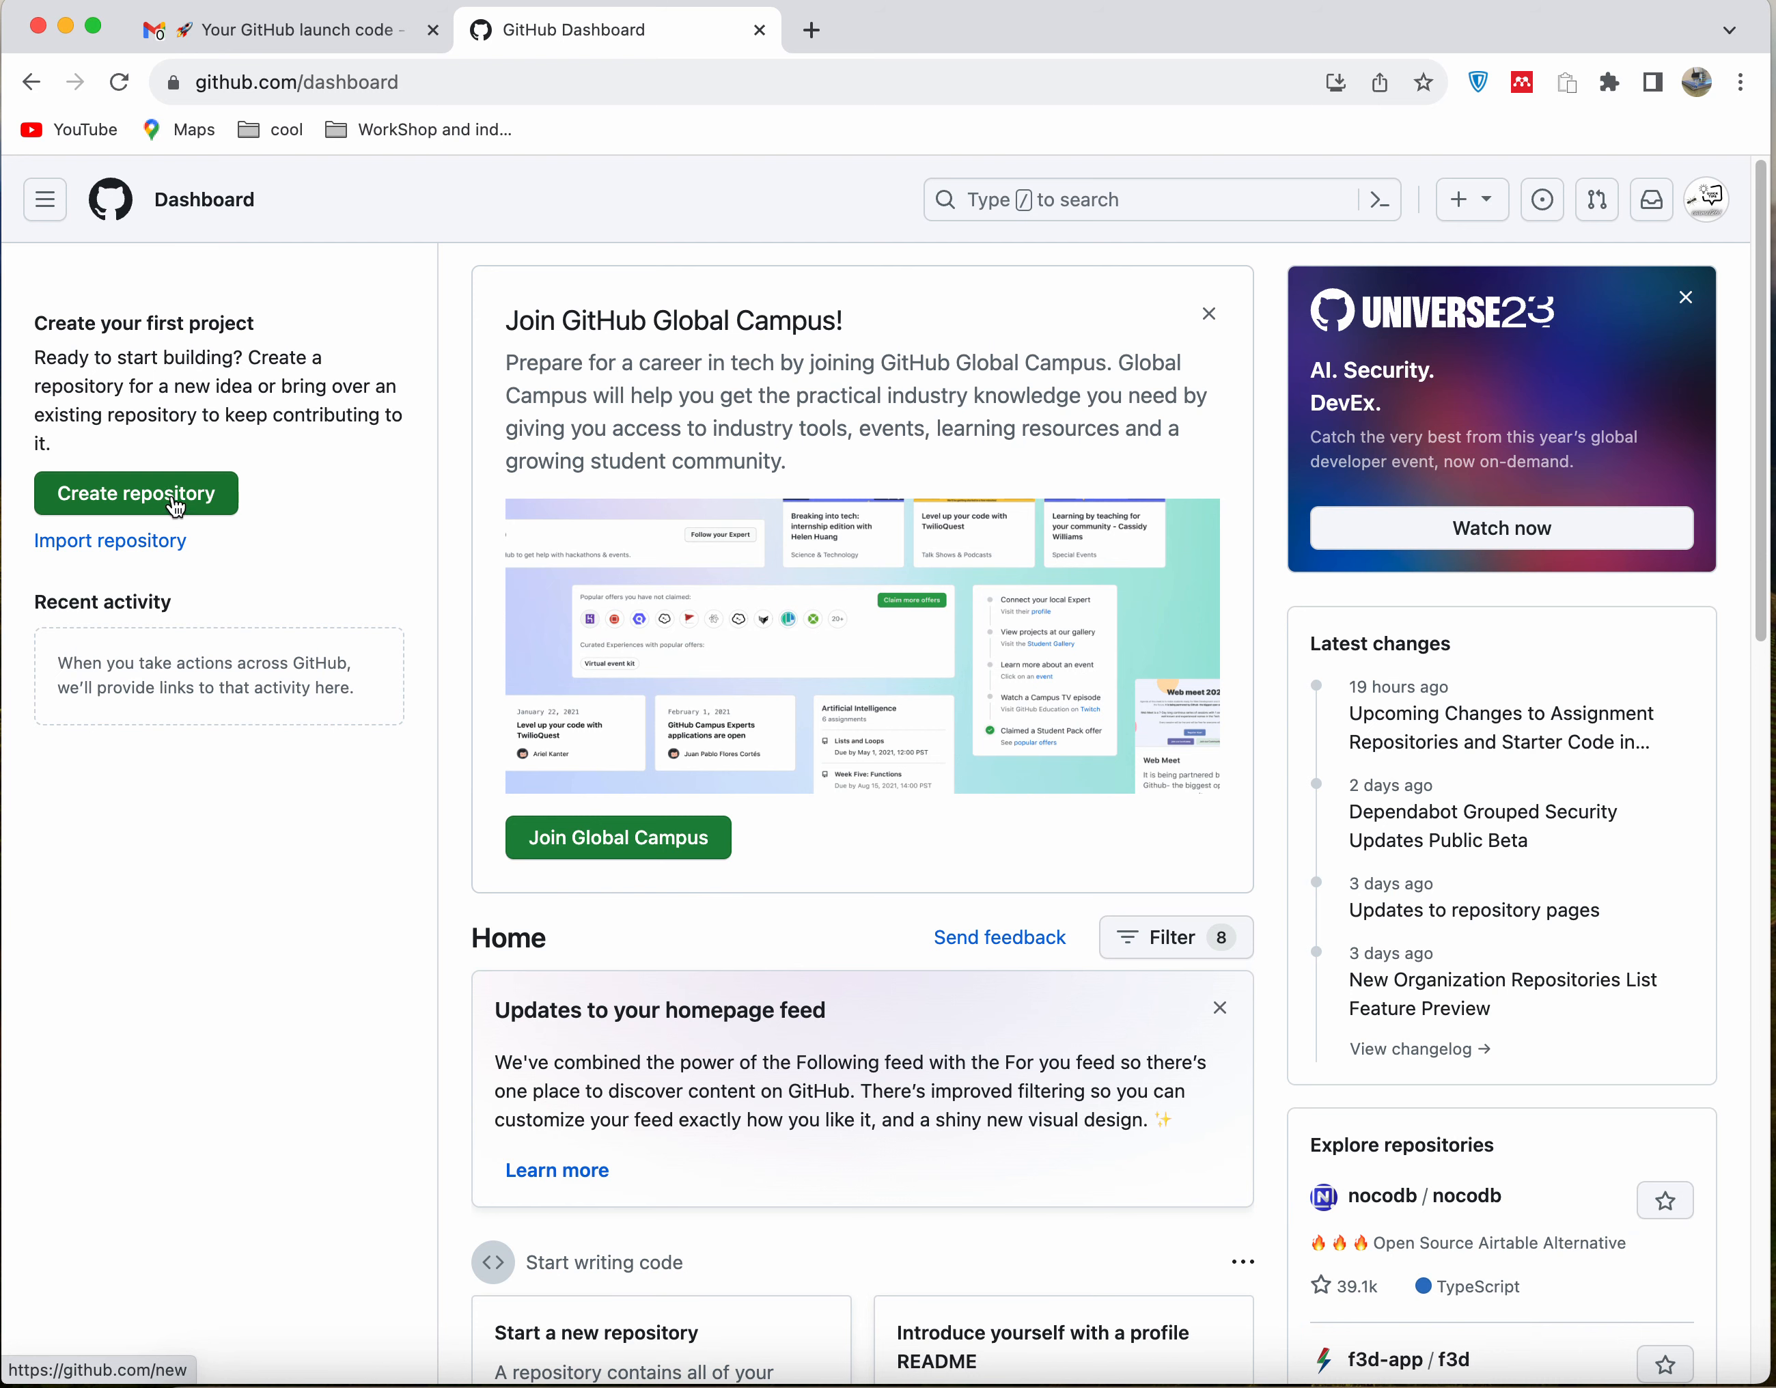
left_click(171, 495)
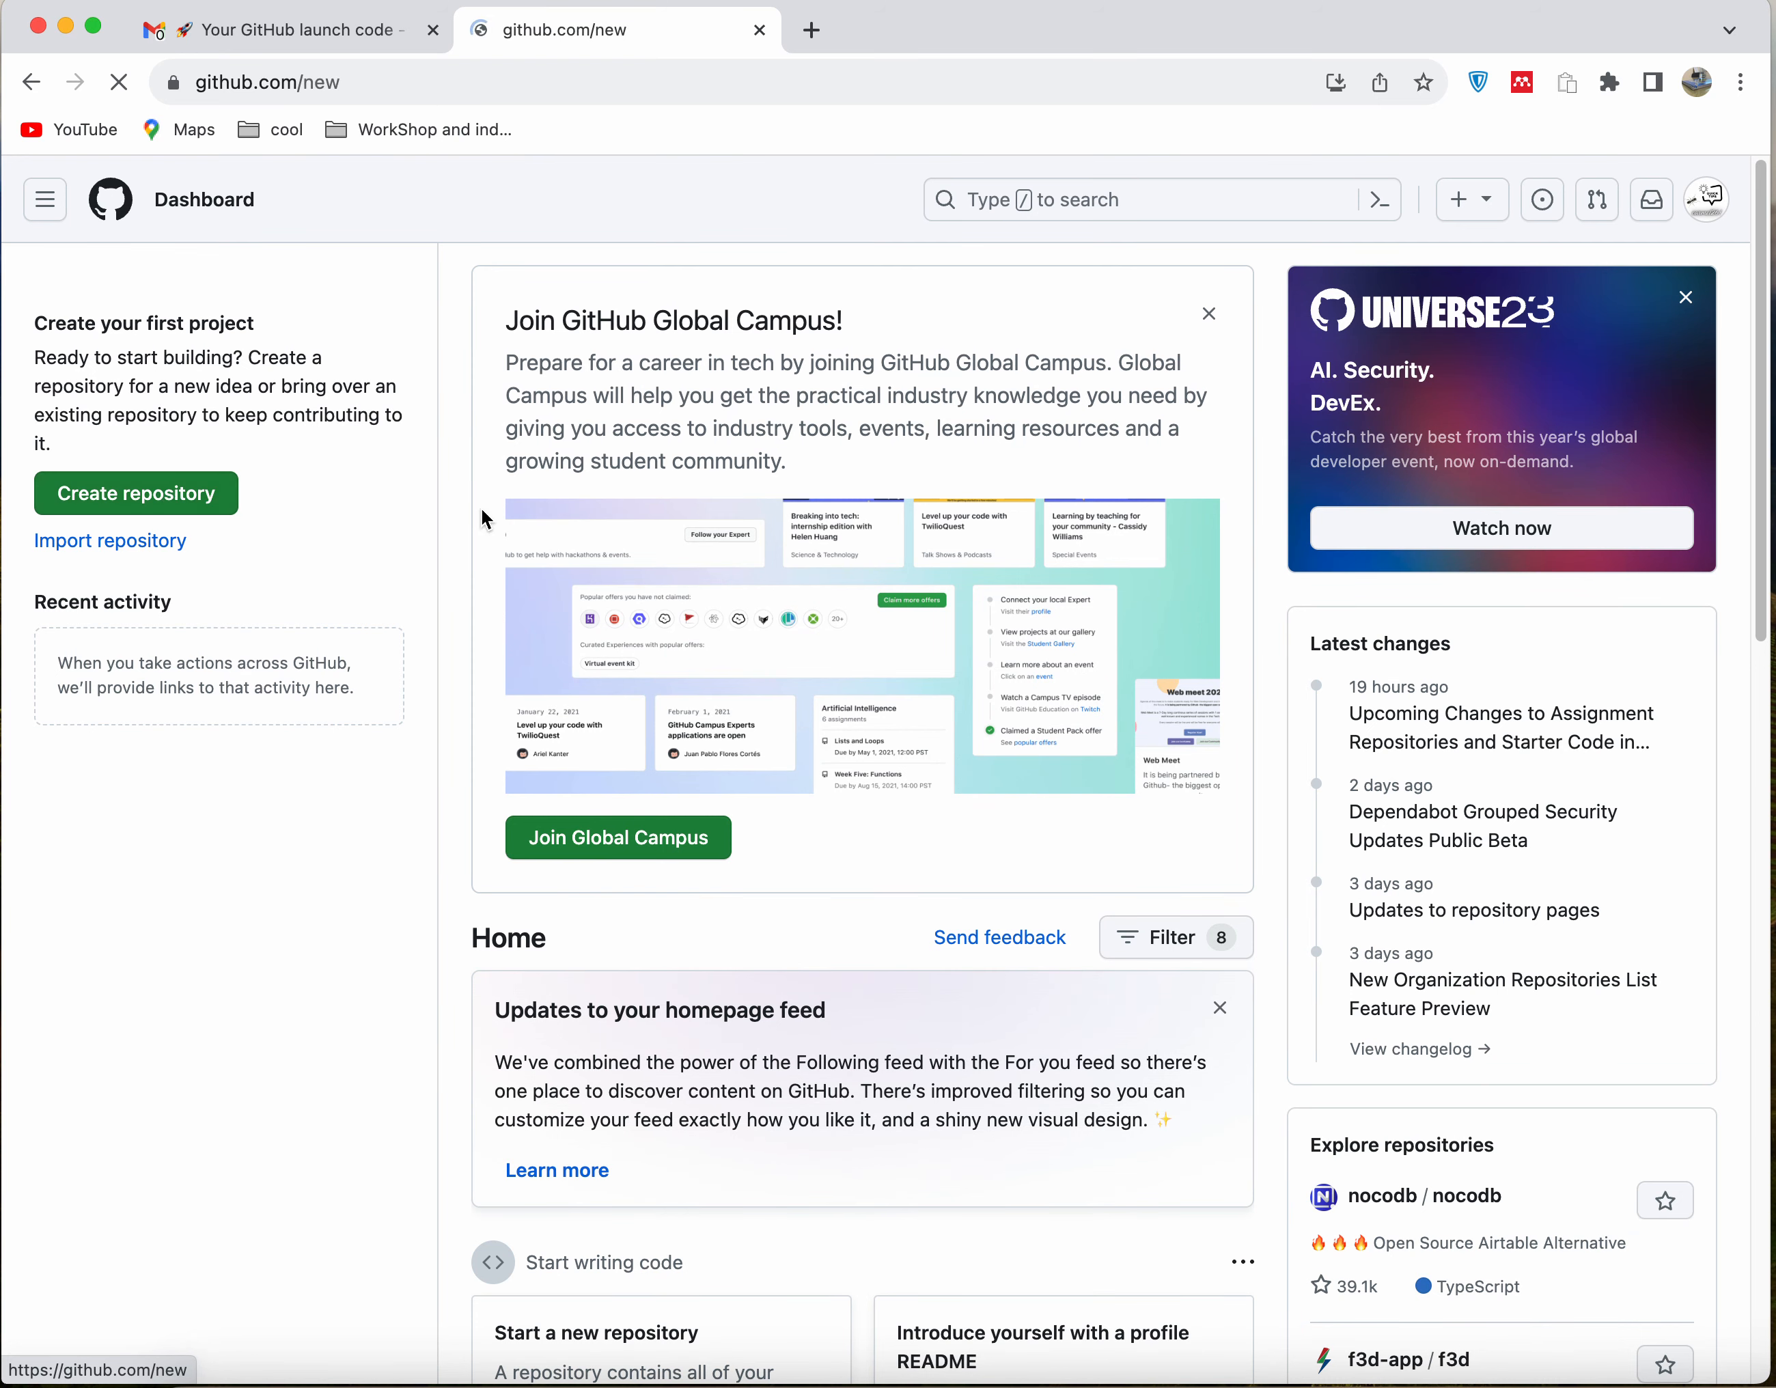
left_click(700, 533)
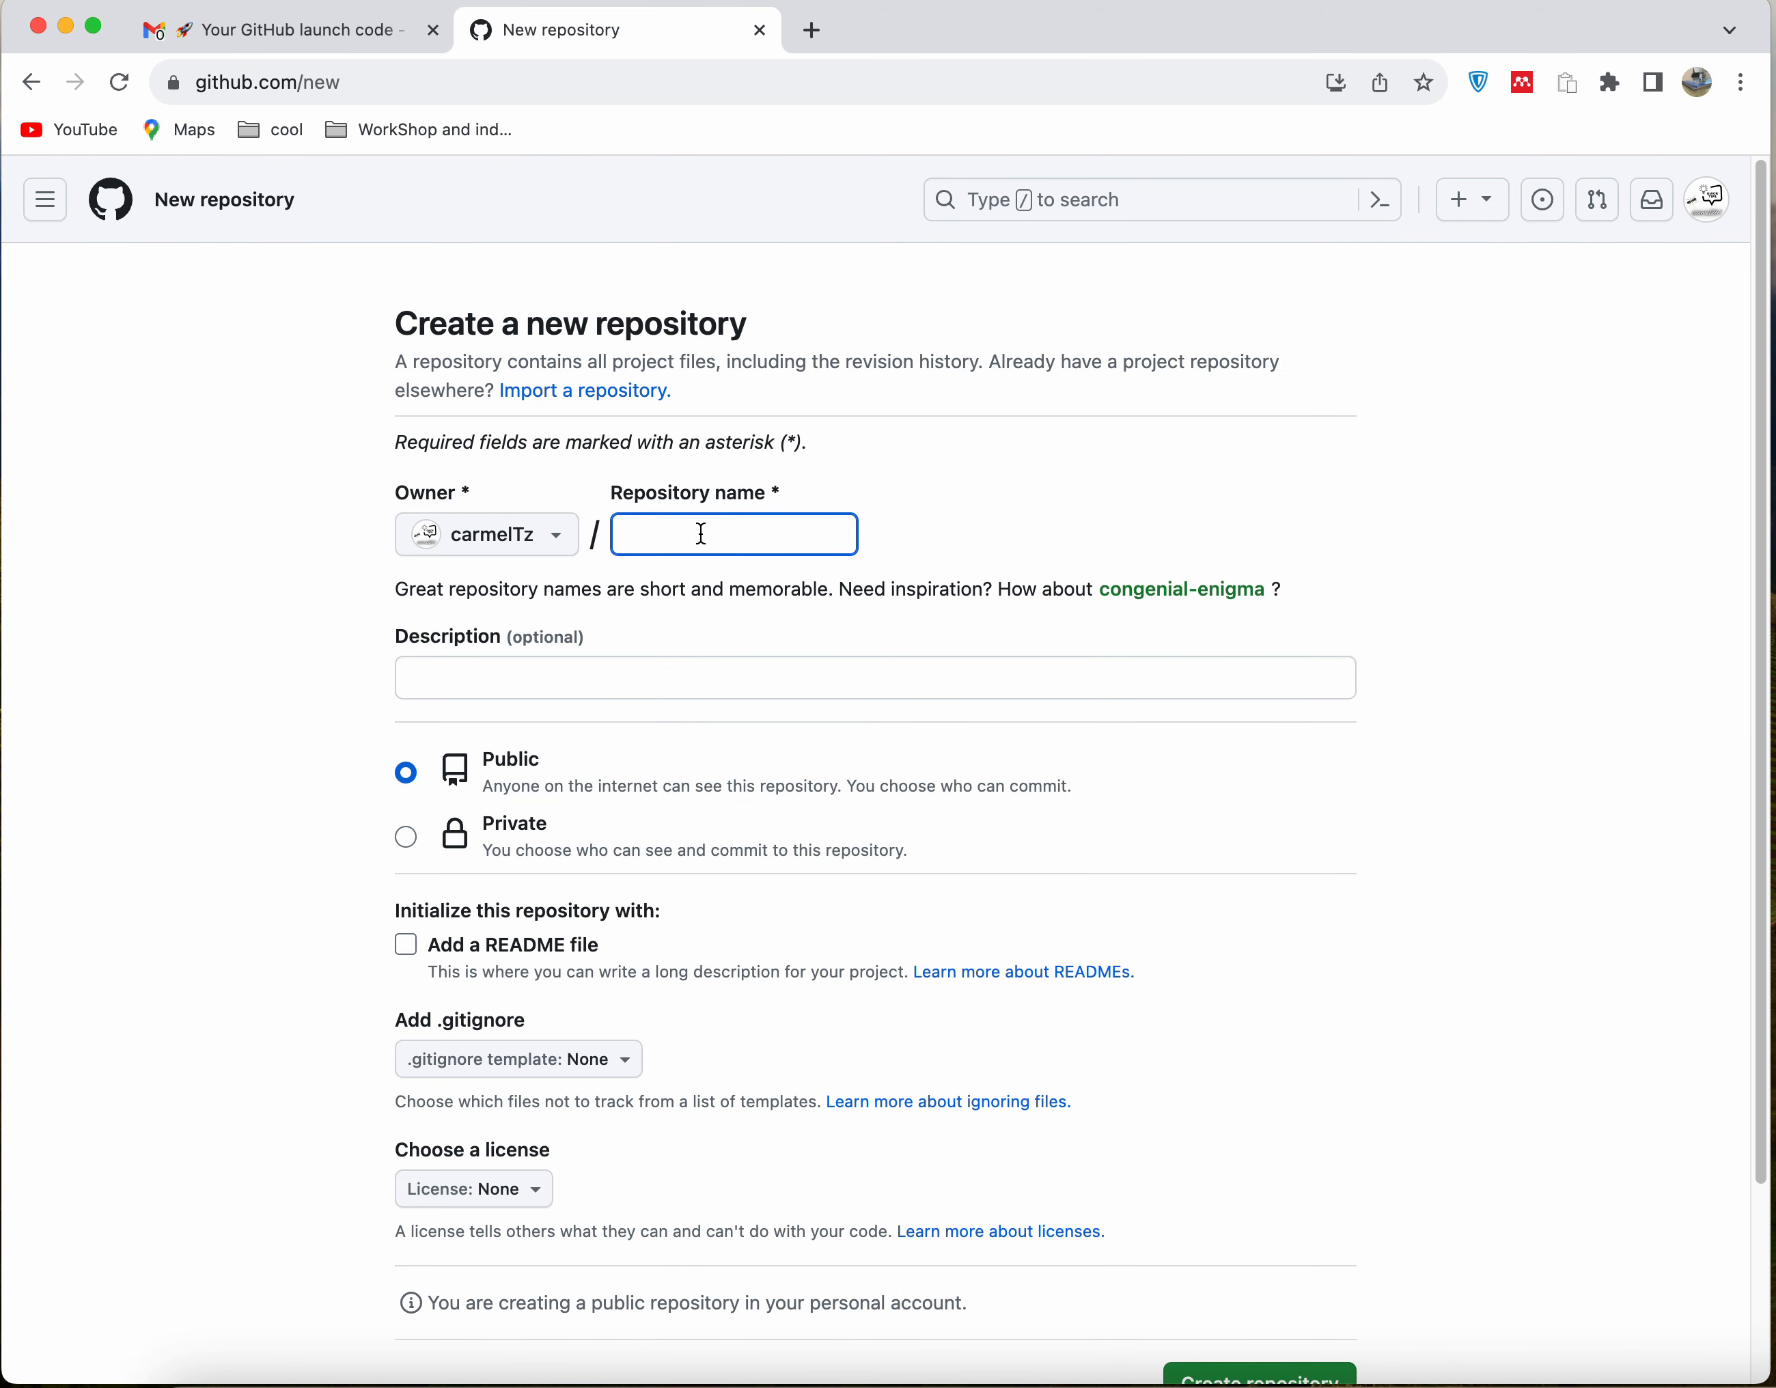
type("testing")
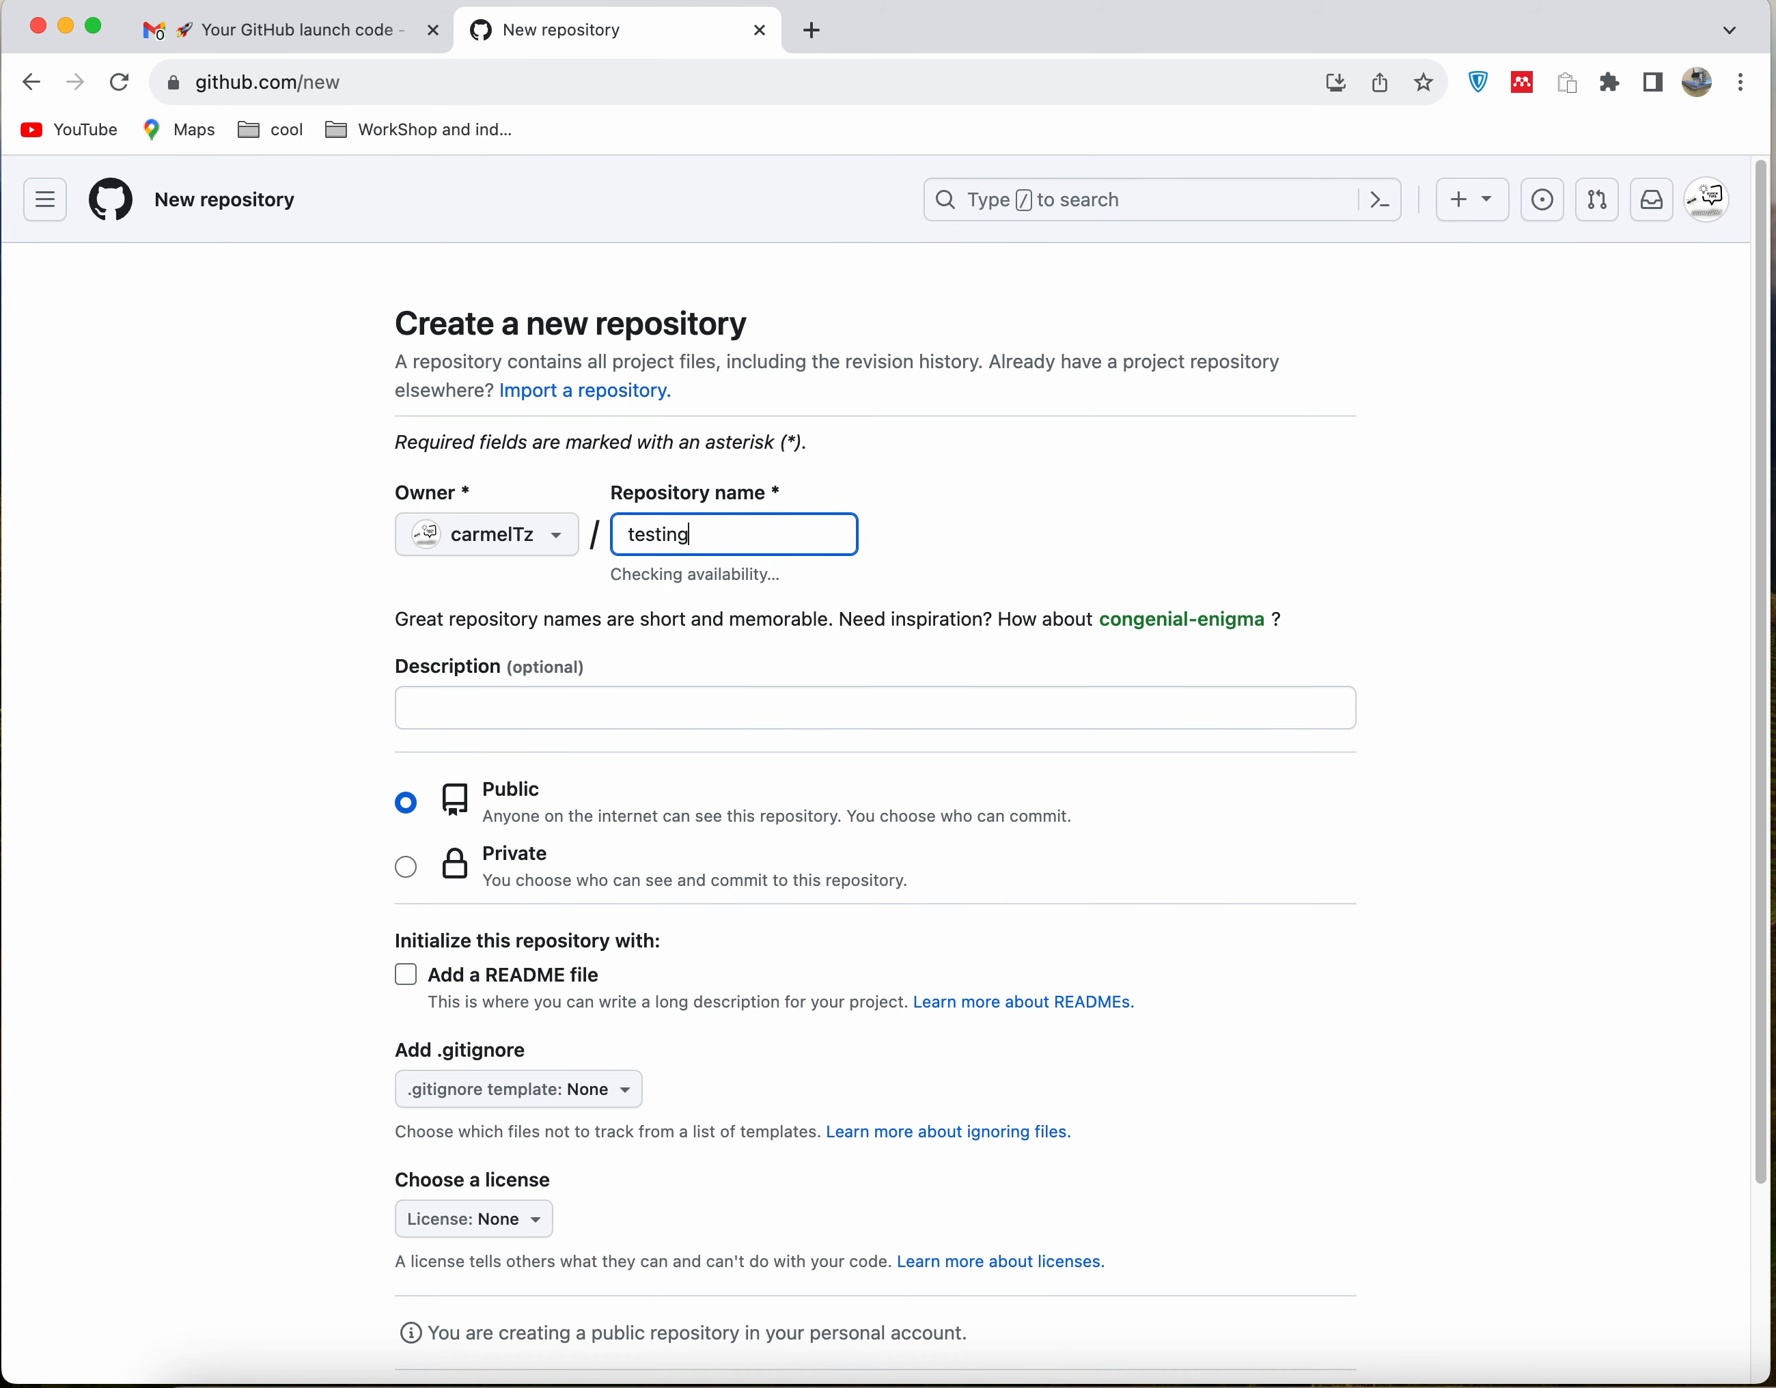
type("Project")
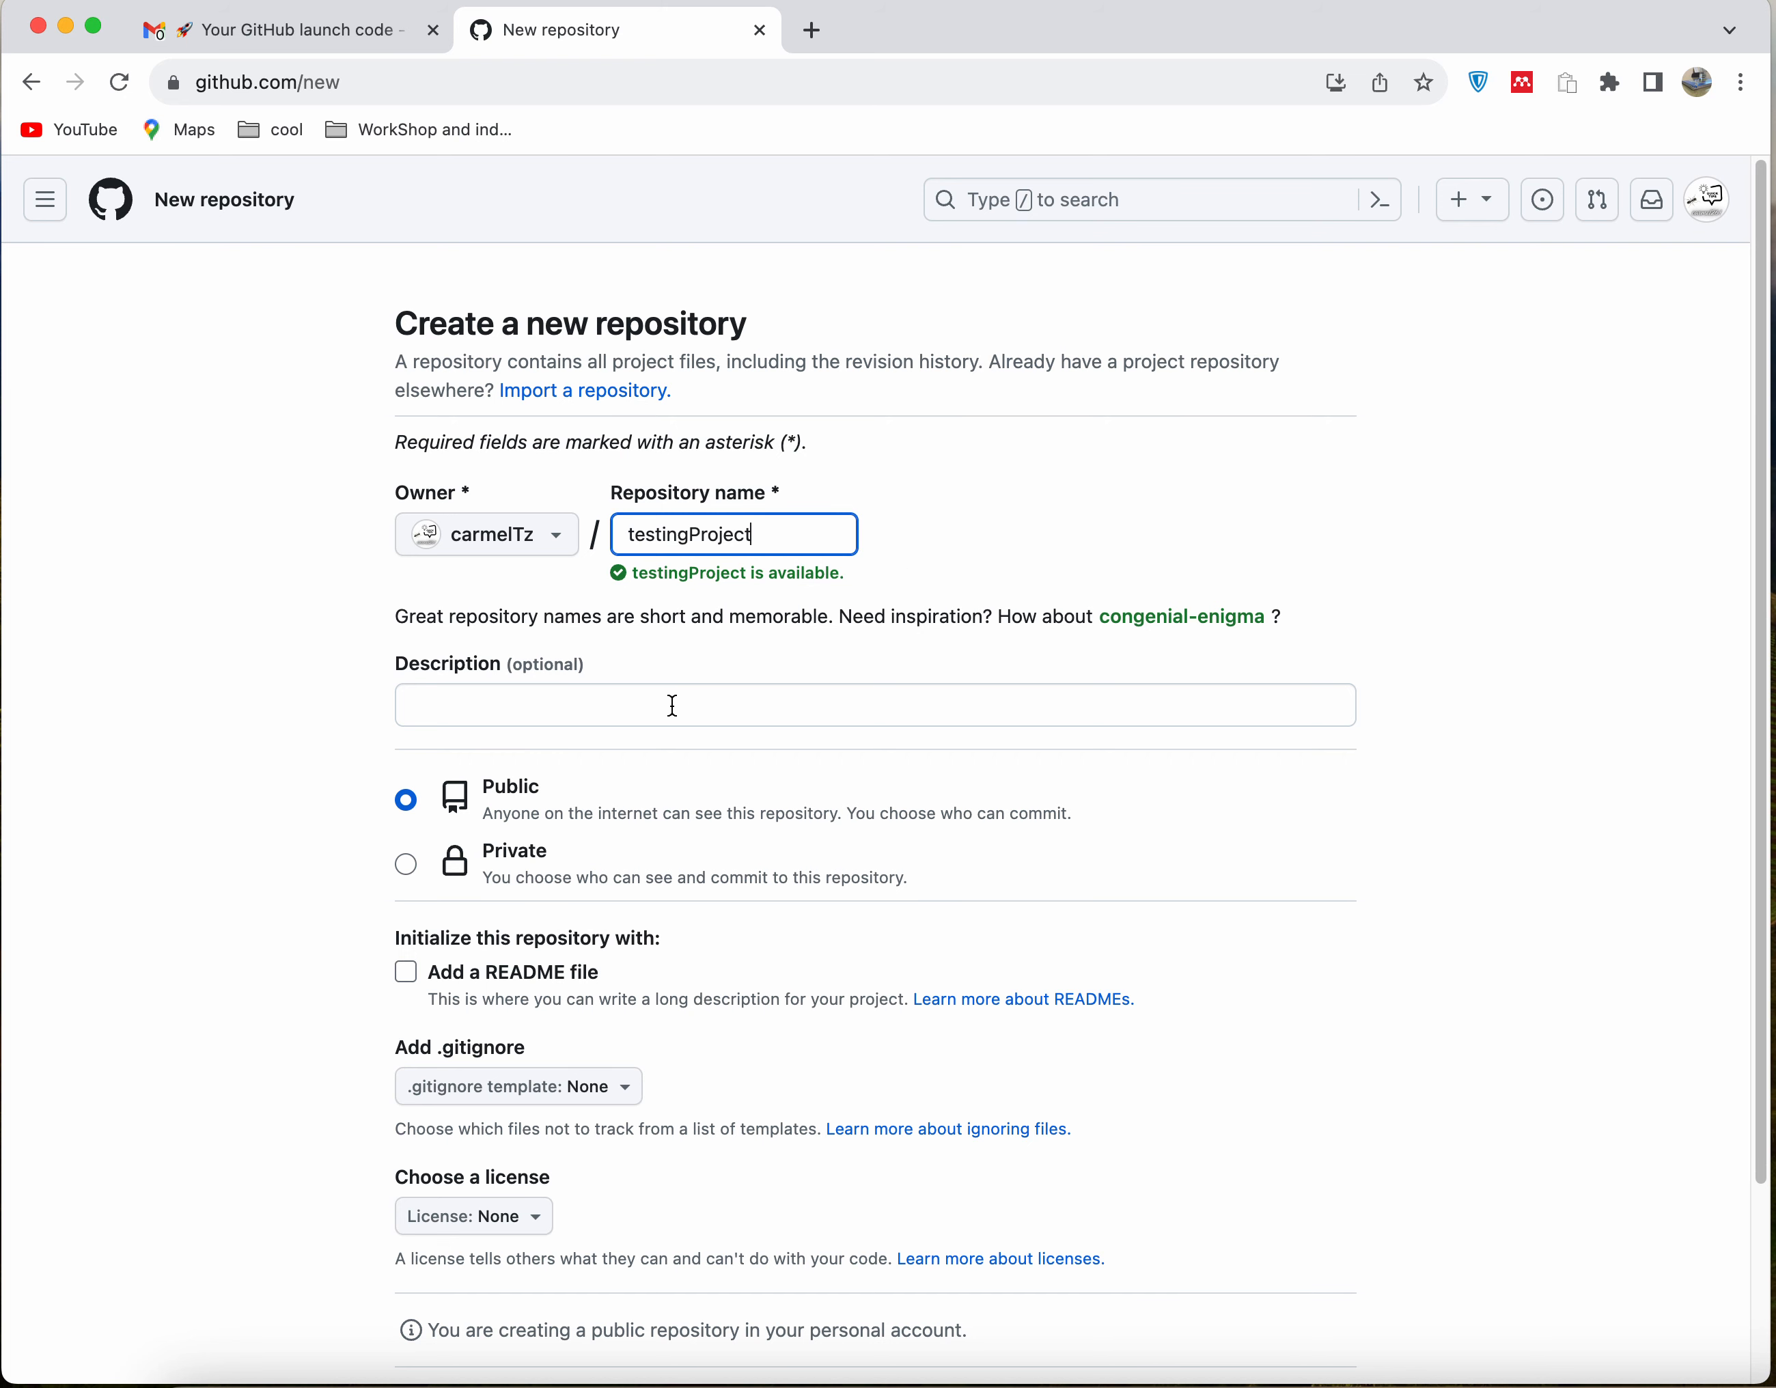
Set the new repository's description to "For introduction to our github initiation"
scroll(667, 705, "down", 1)
left_click(643, 653)
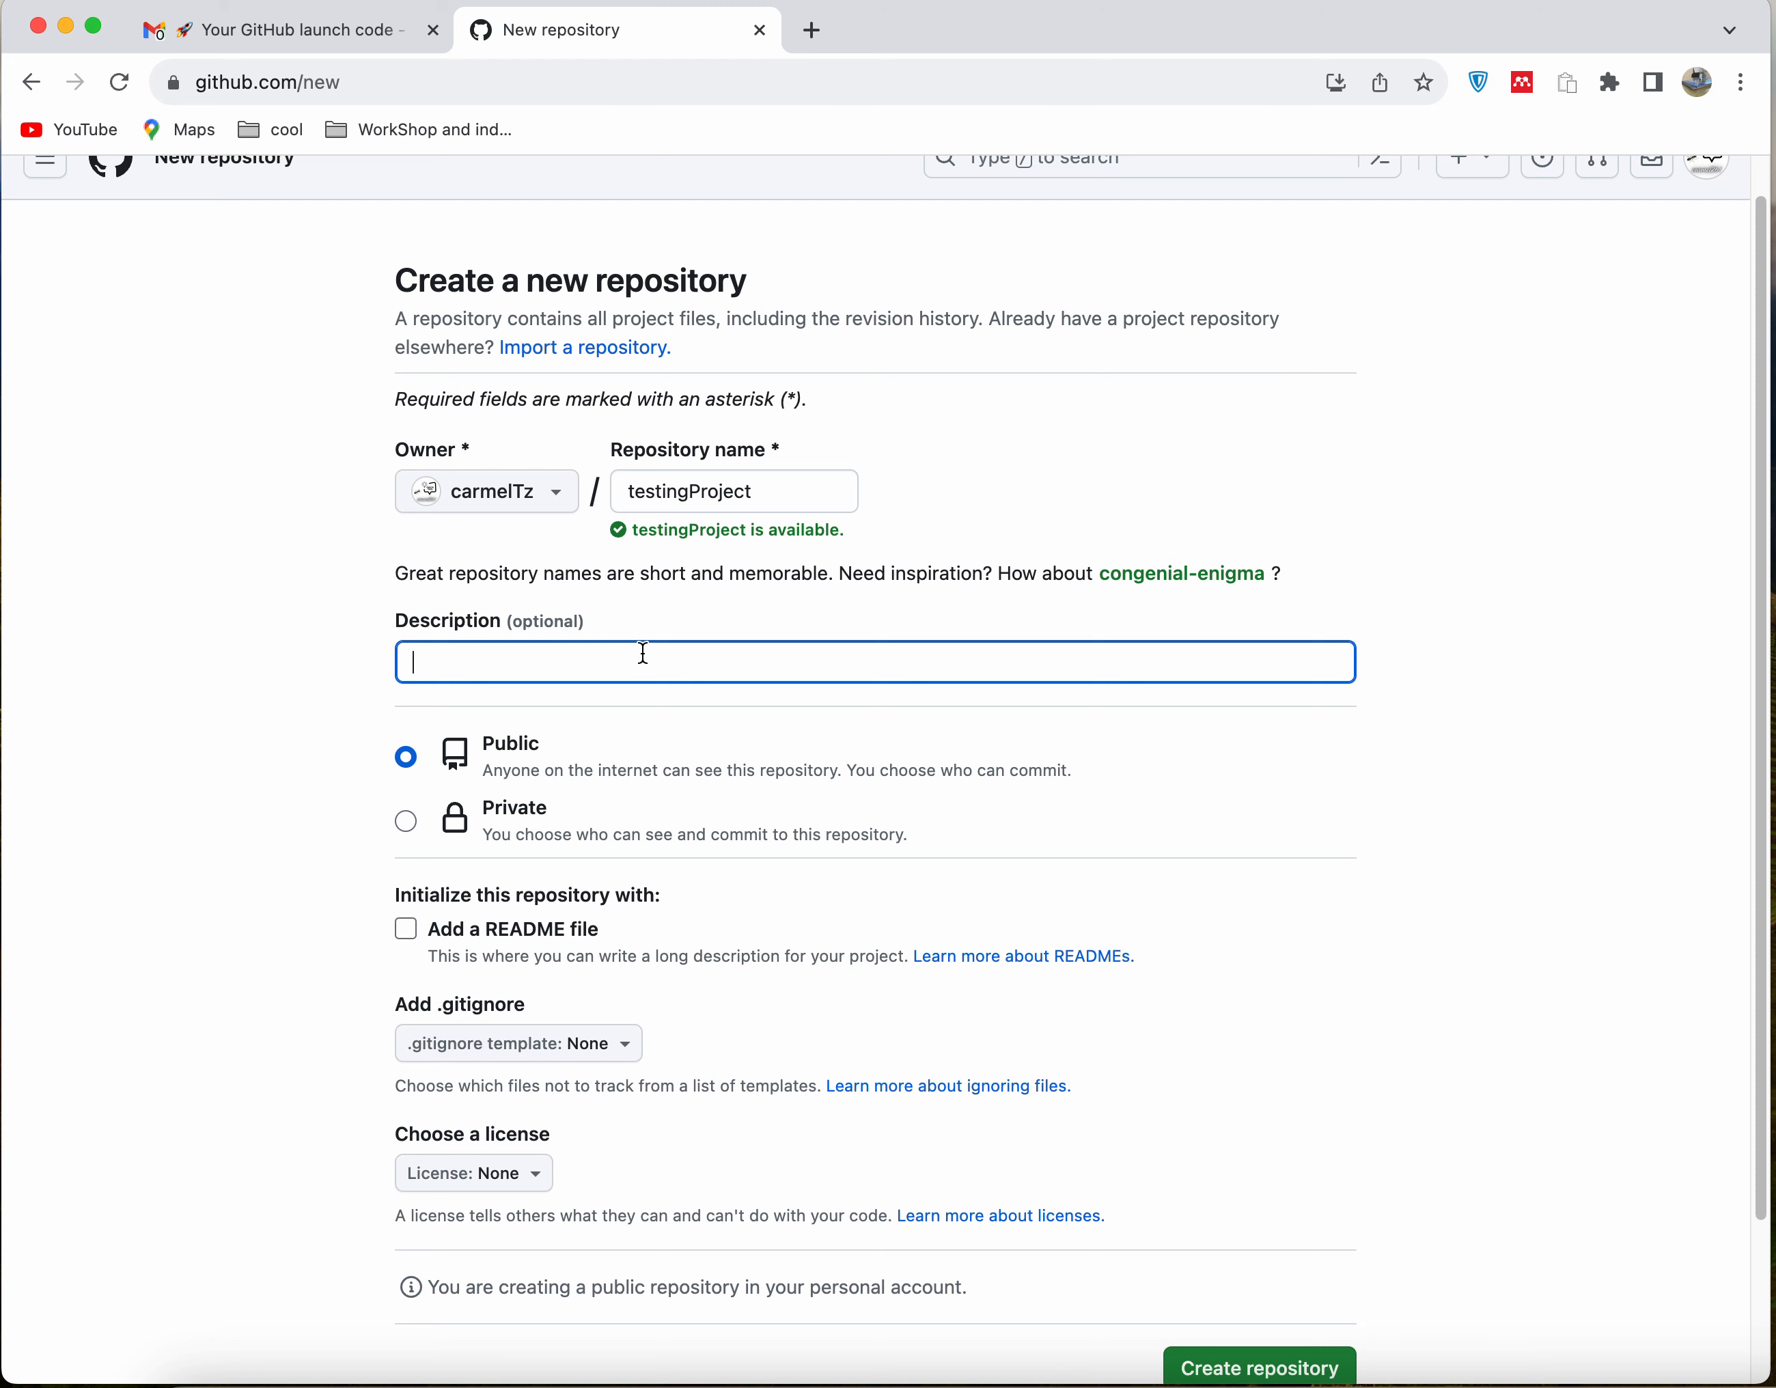
type("For introduction to our git hub initiation")
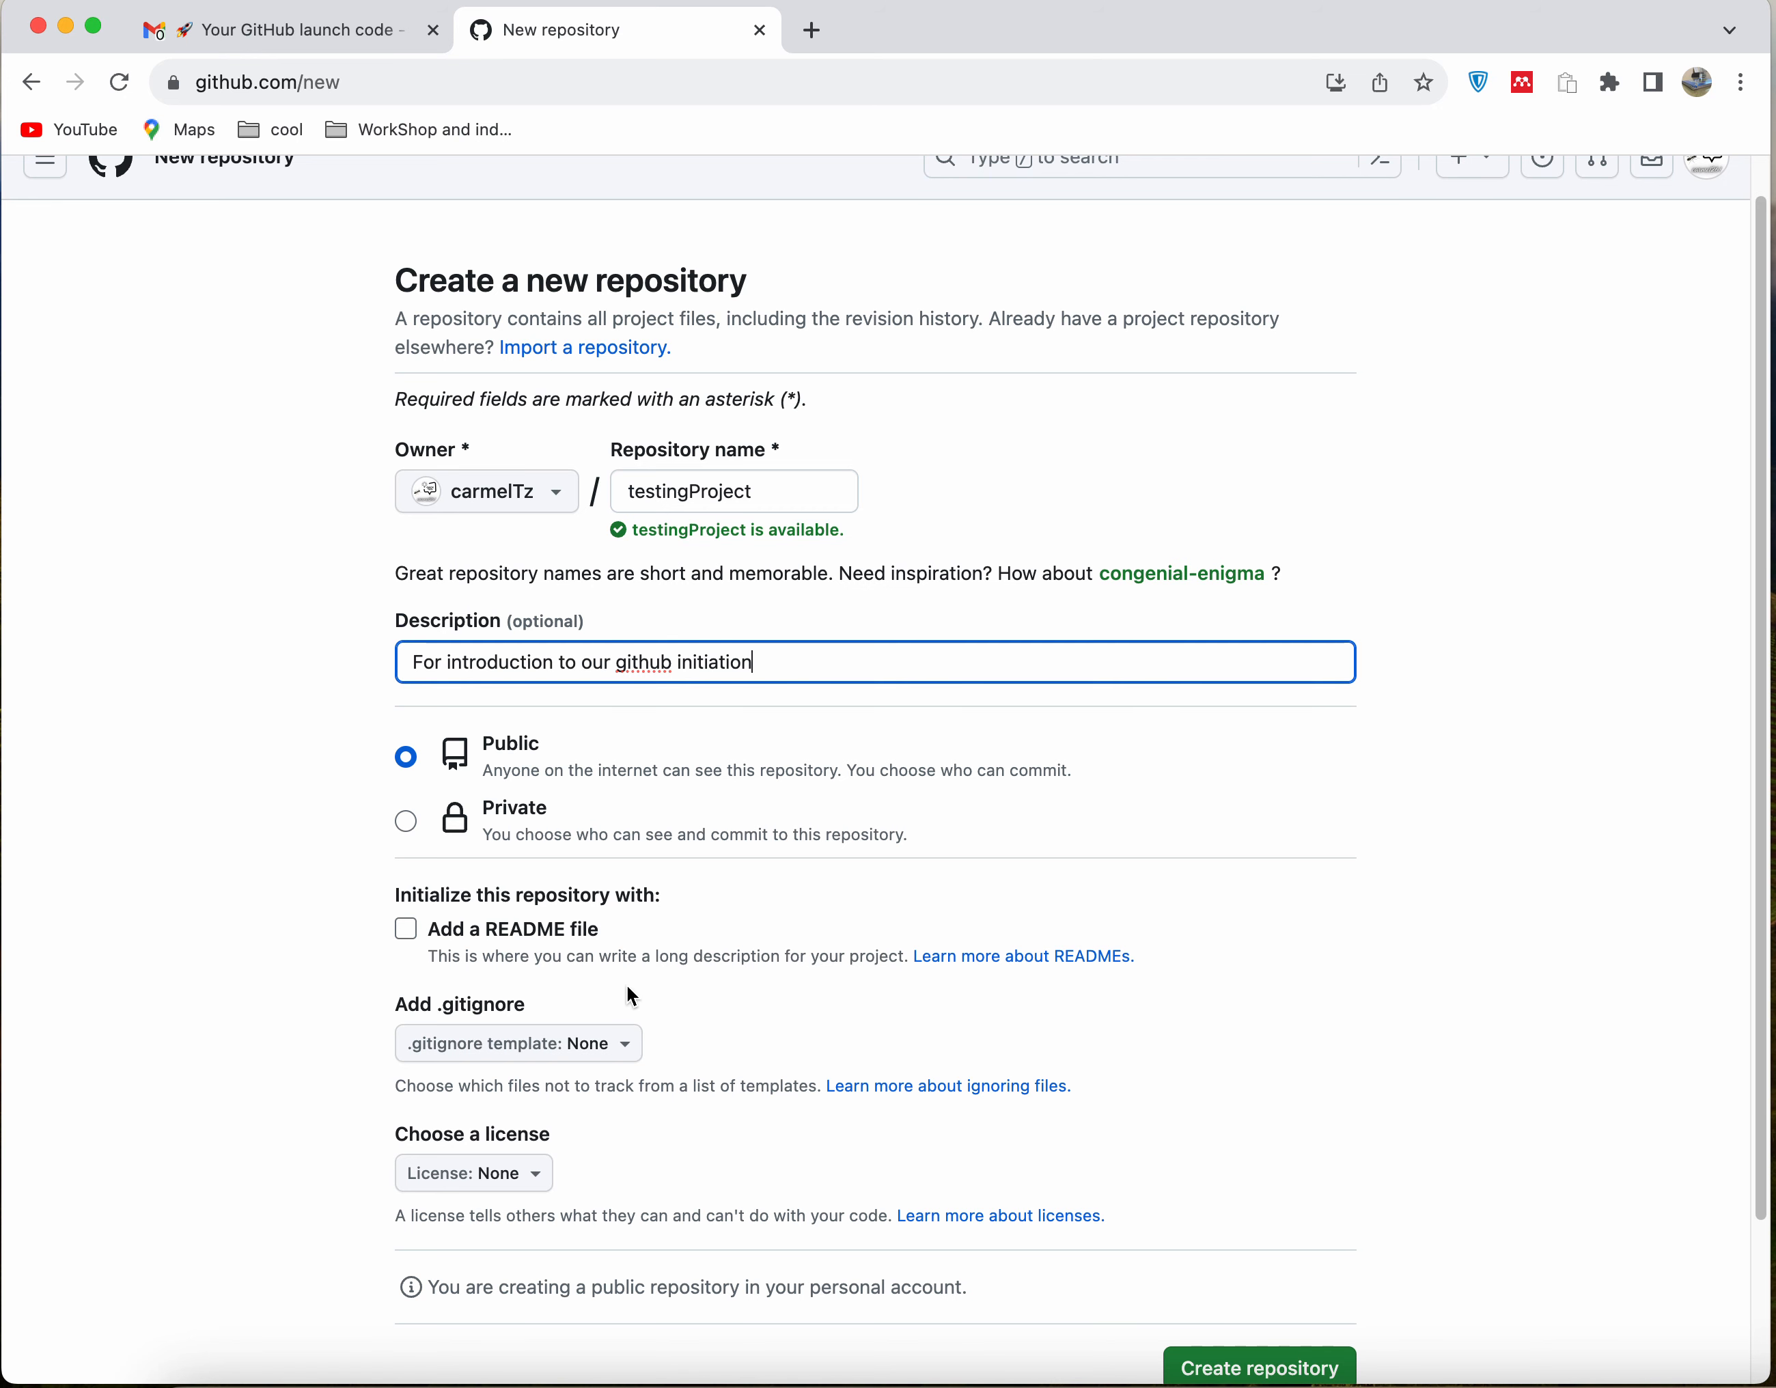
Choose Node as the .gitignore template for the new repository
scroll(691, 981, "down", 1)
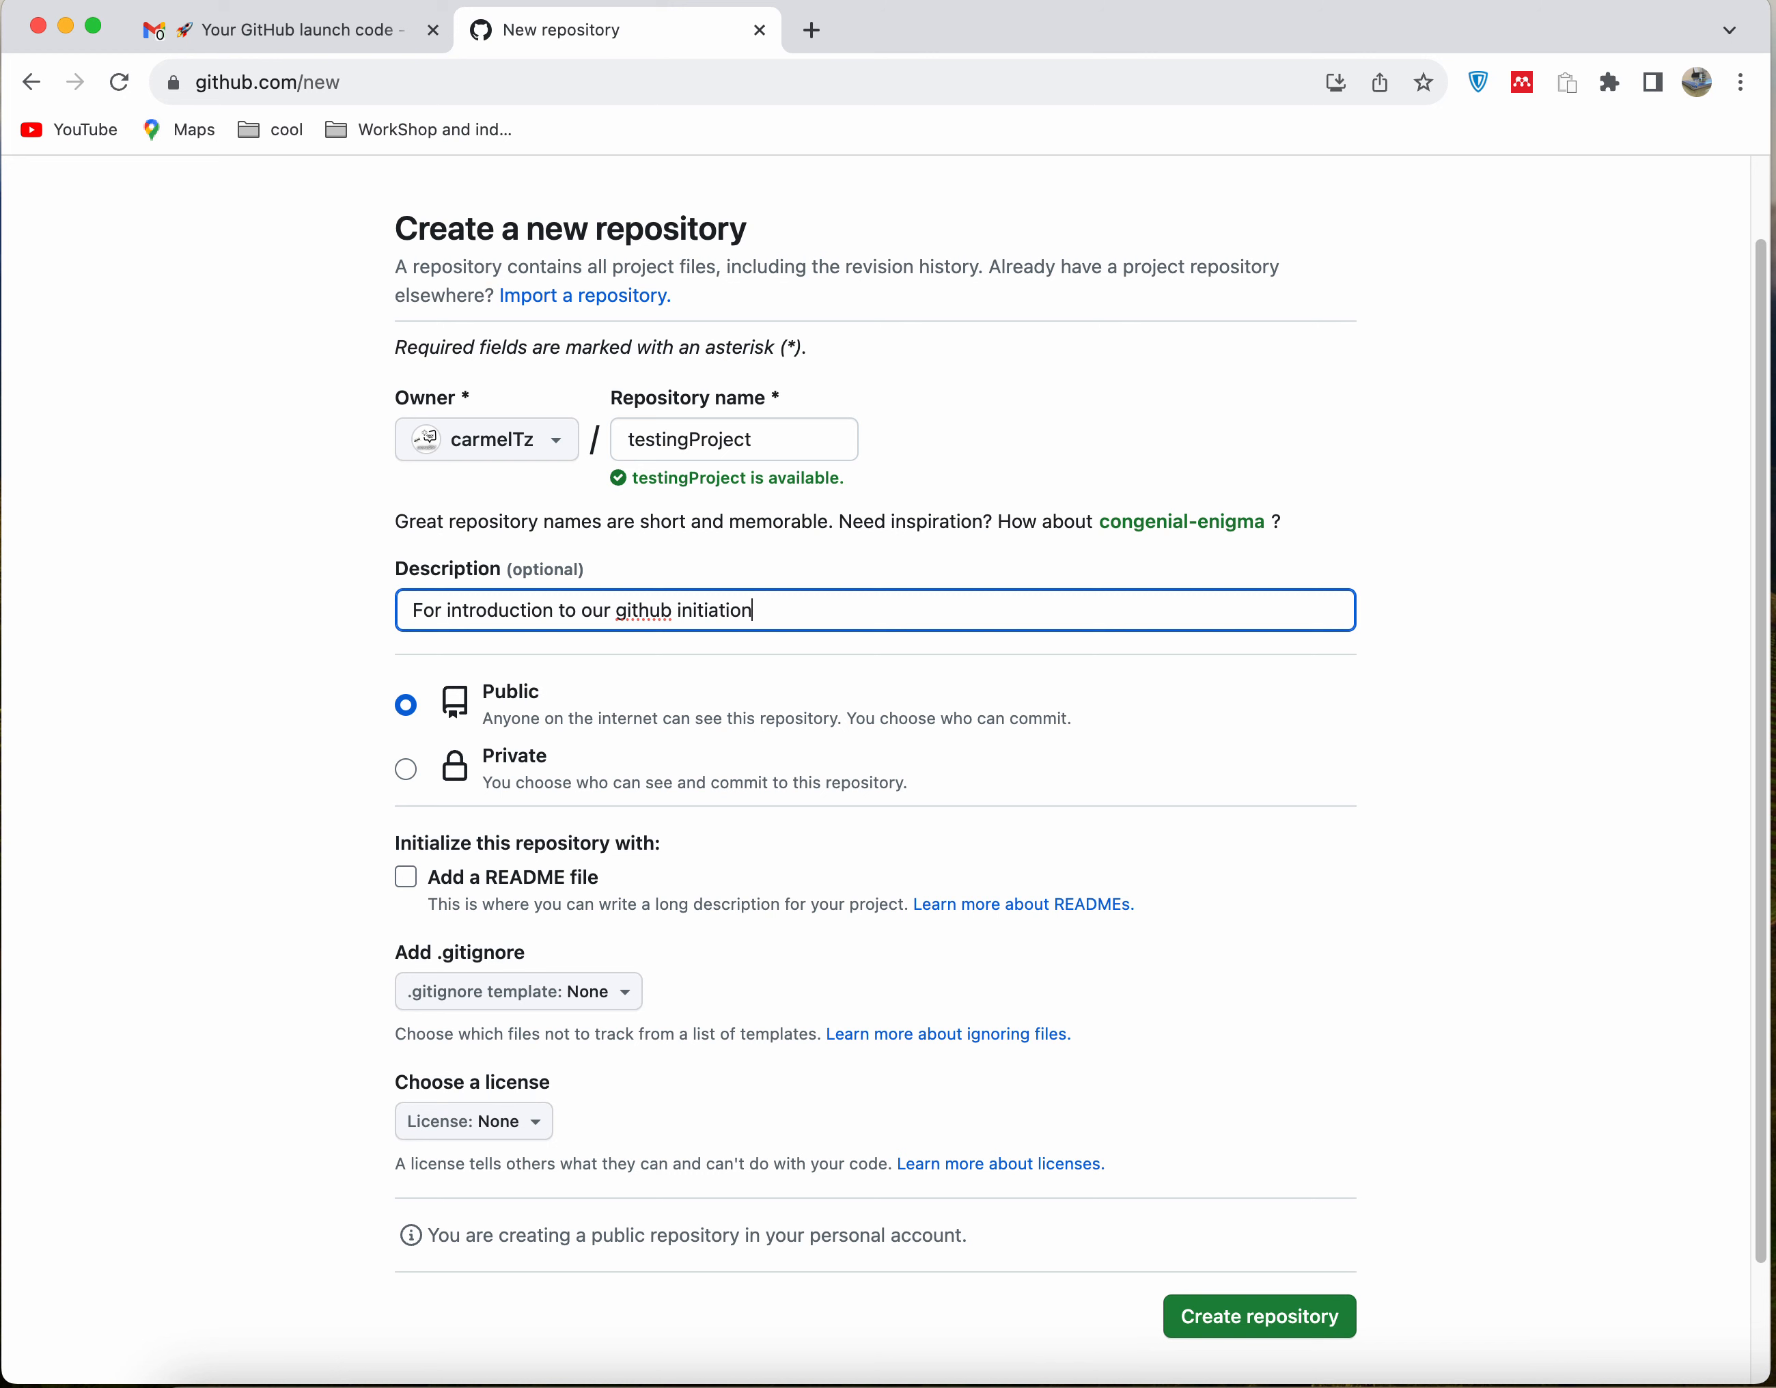
left_click(597, 996)
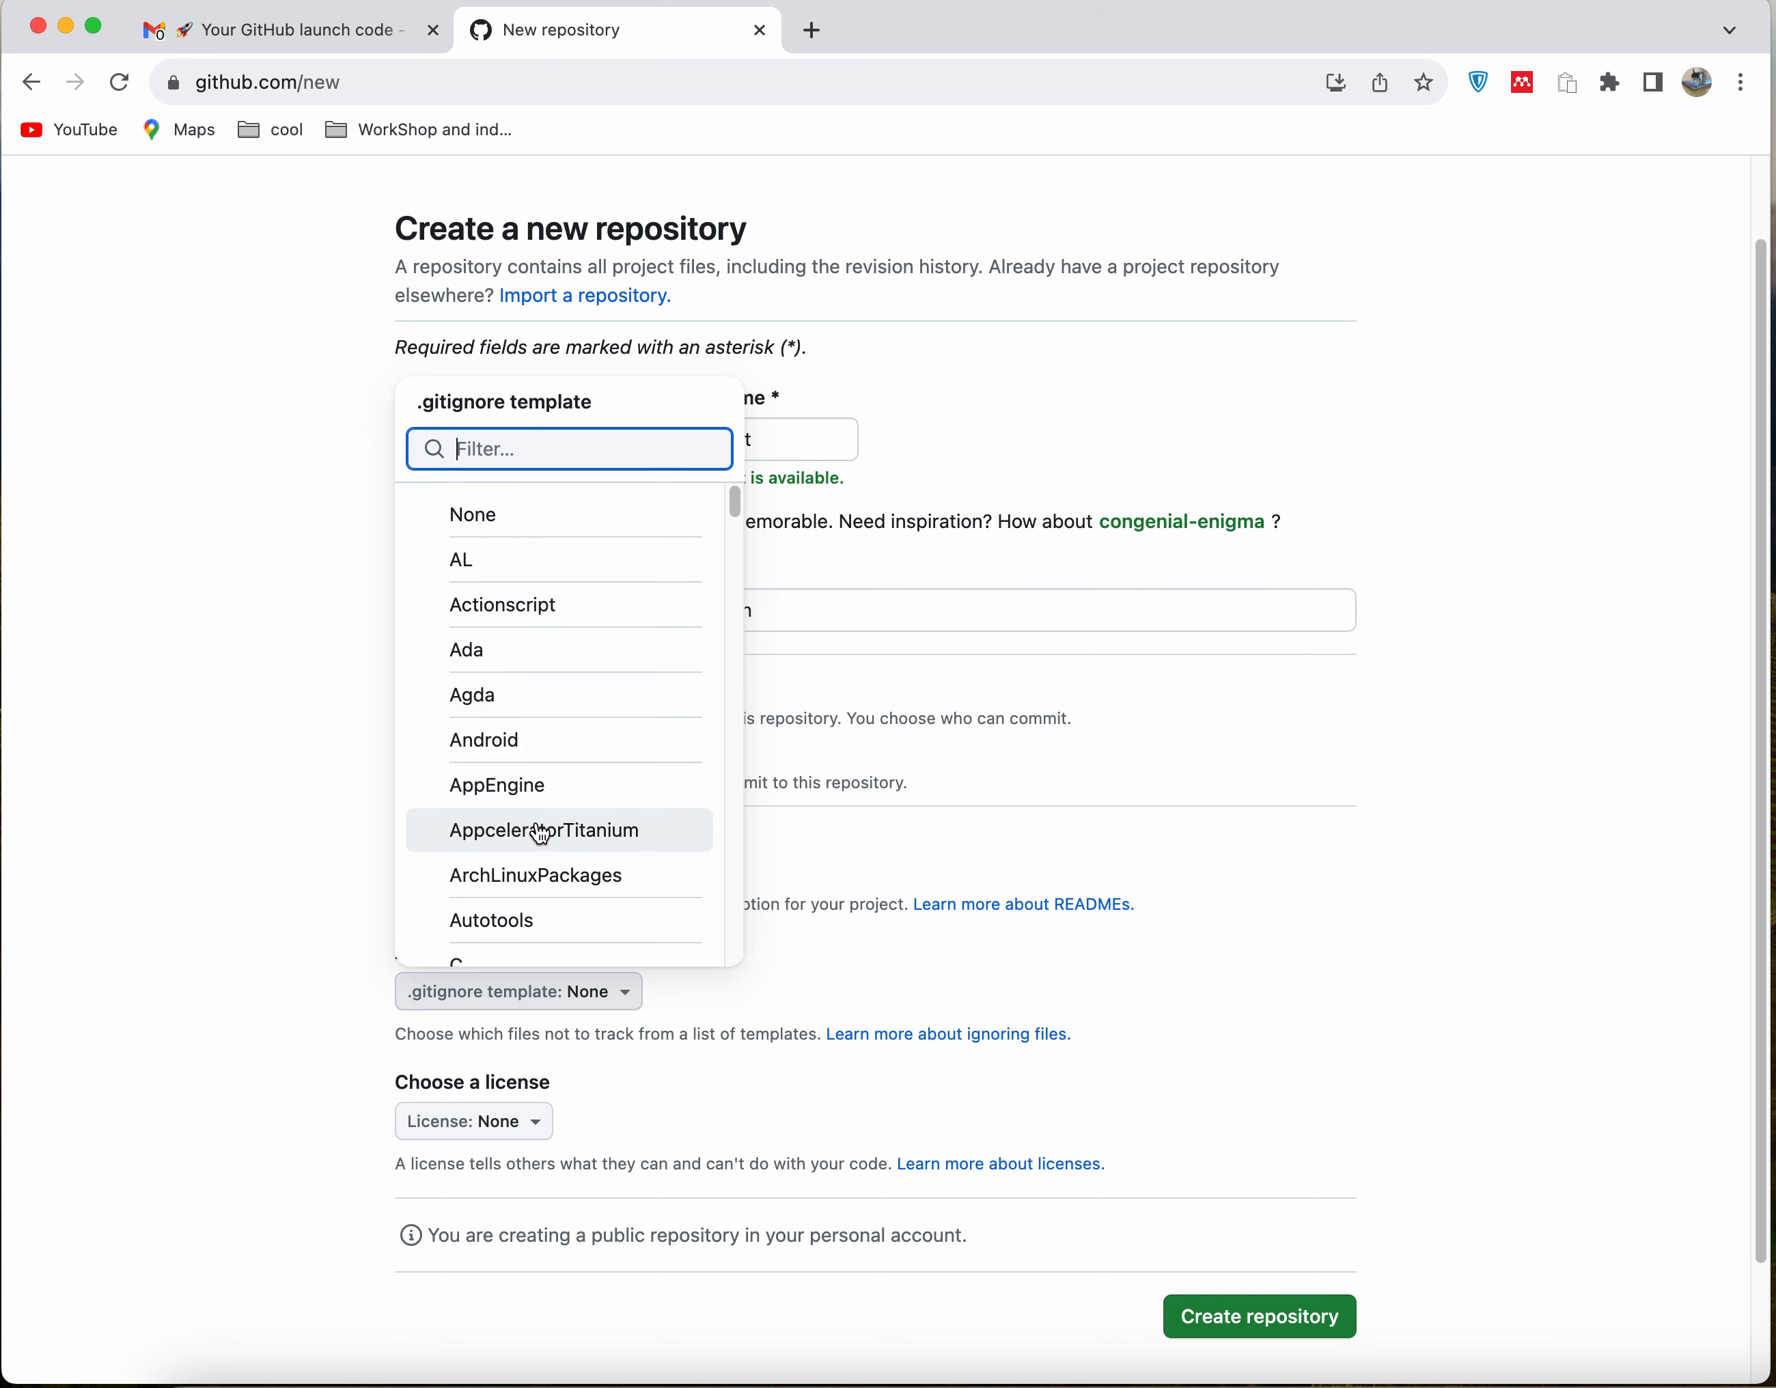
scroll(540, 829, "down", 2)
scroll(540, 833, "down", 15)
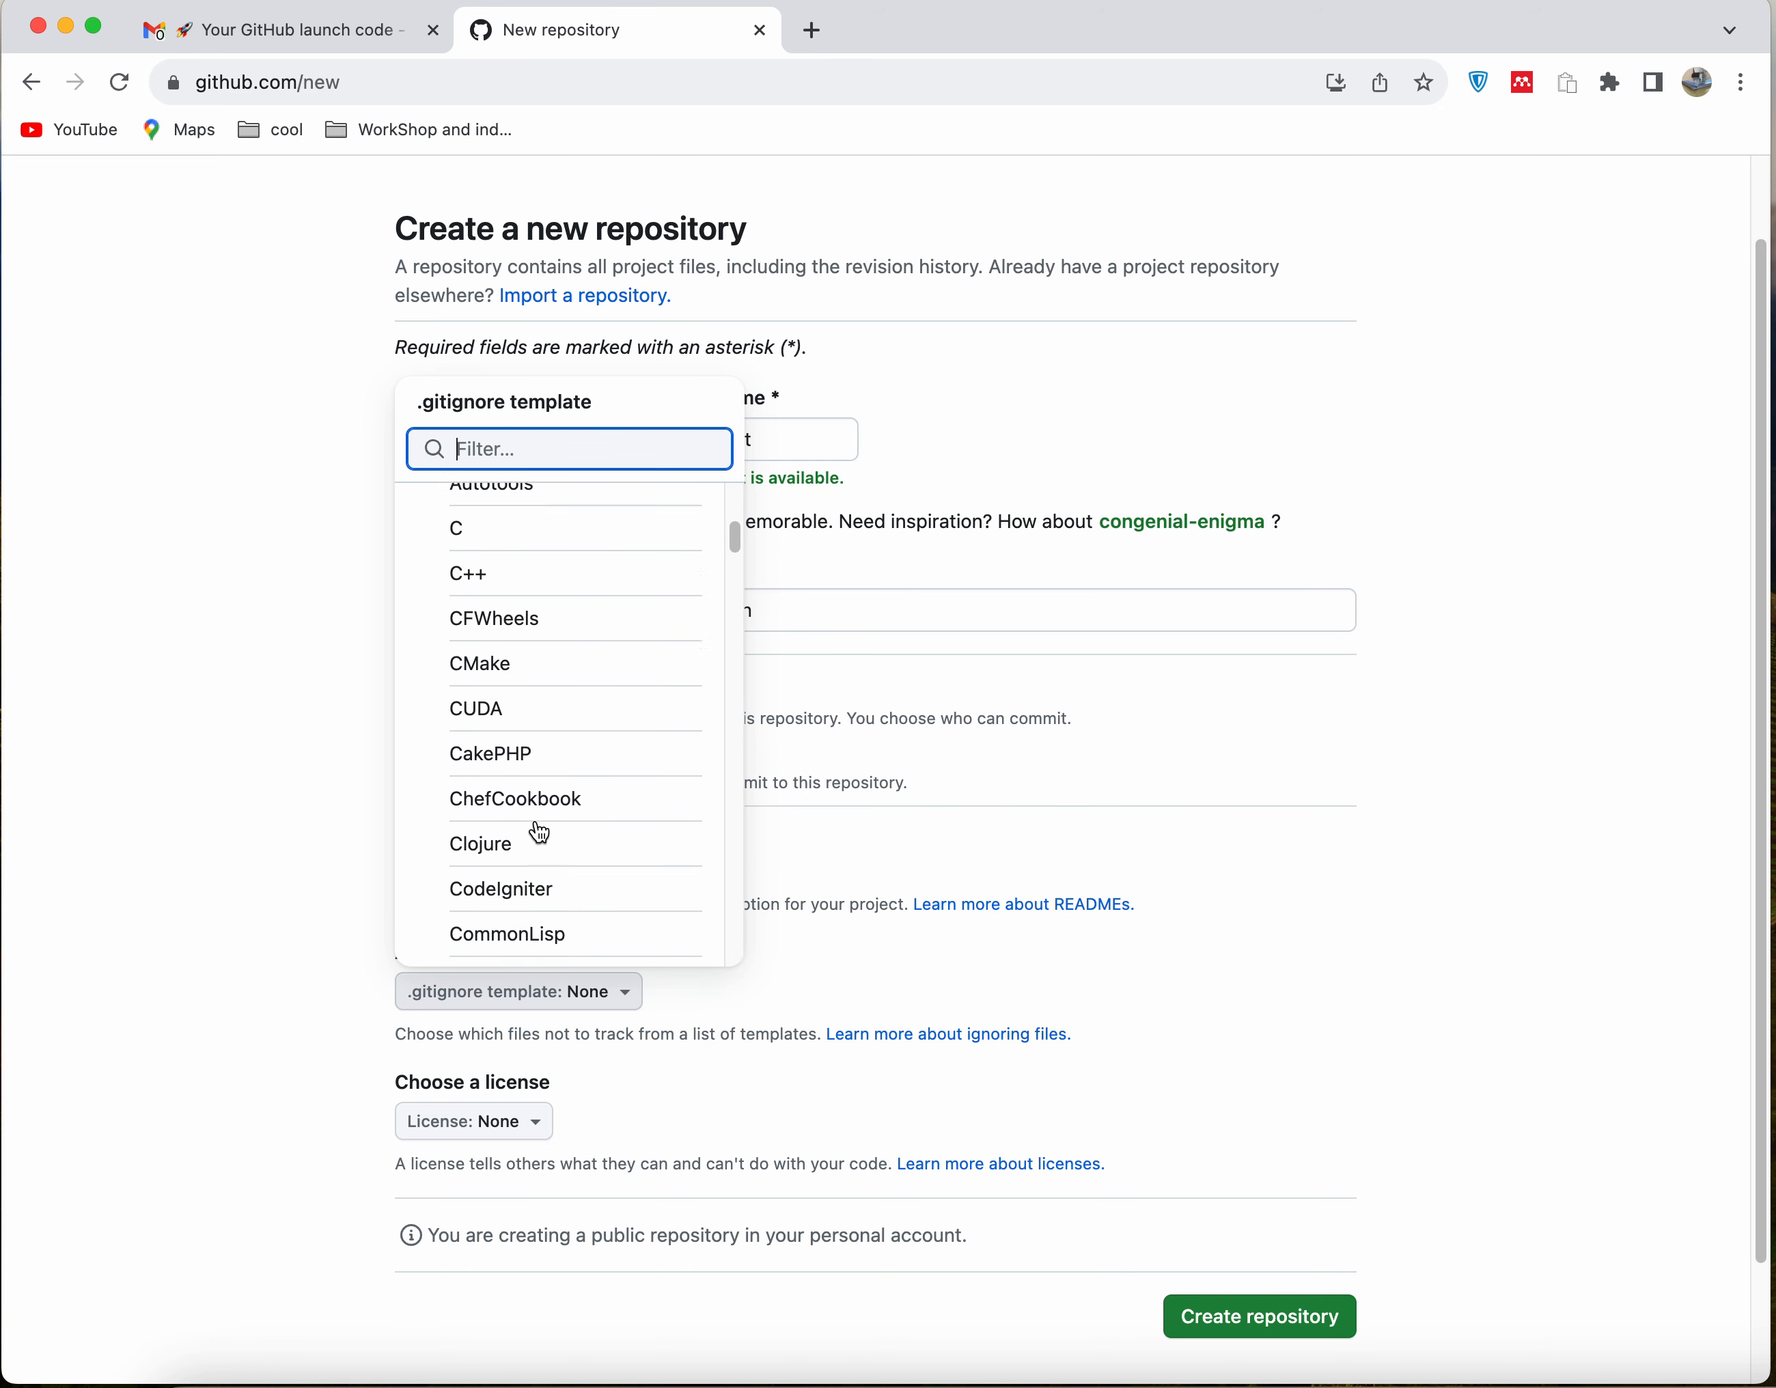
scroll(540, 832, "down", 15)
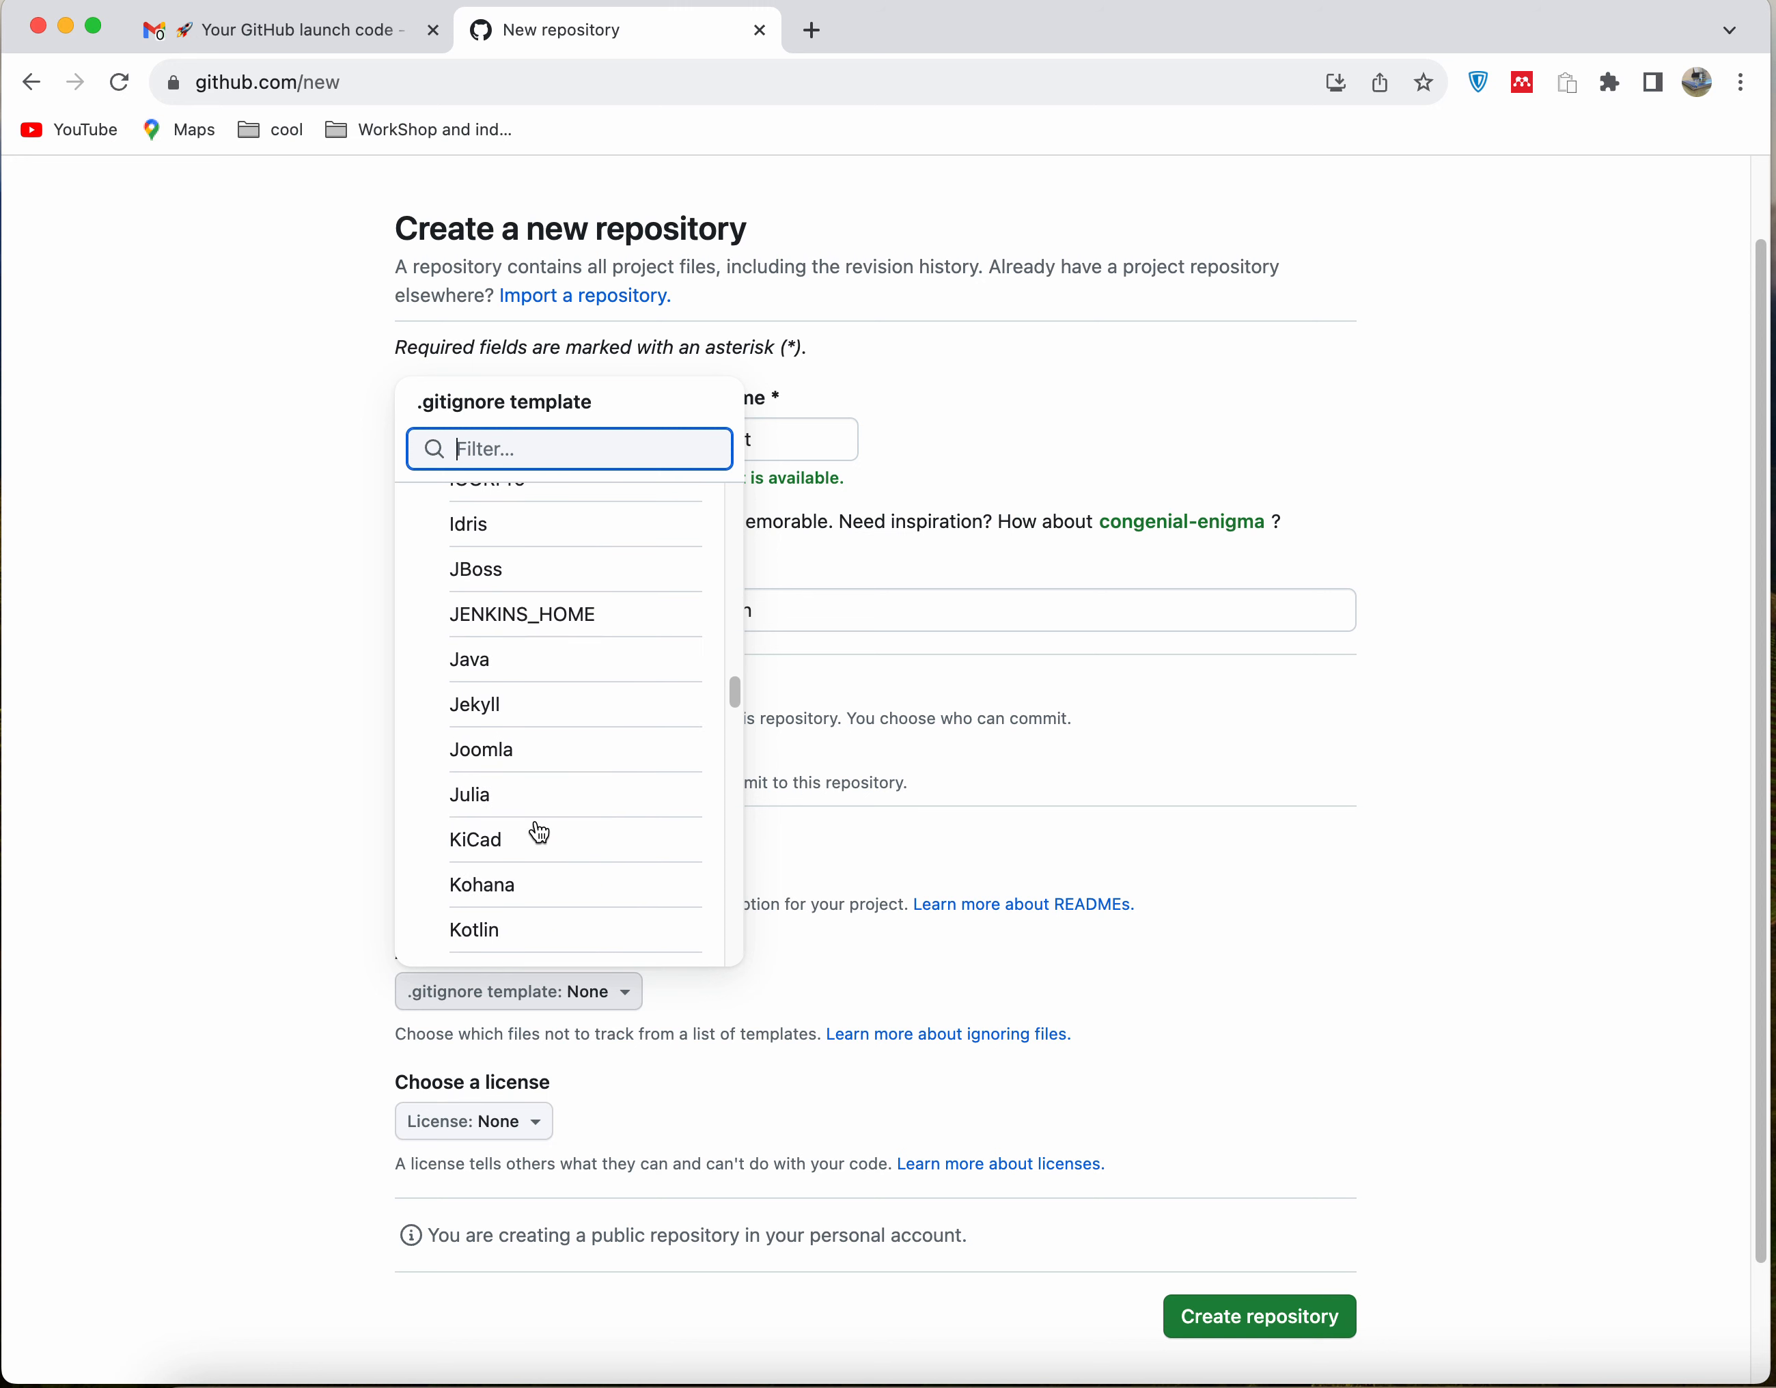
type("nod")
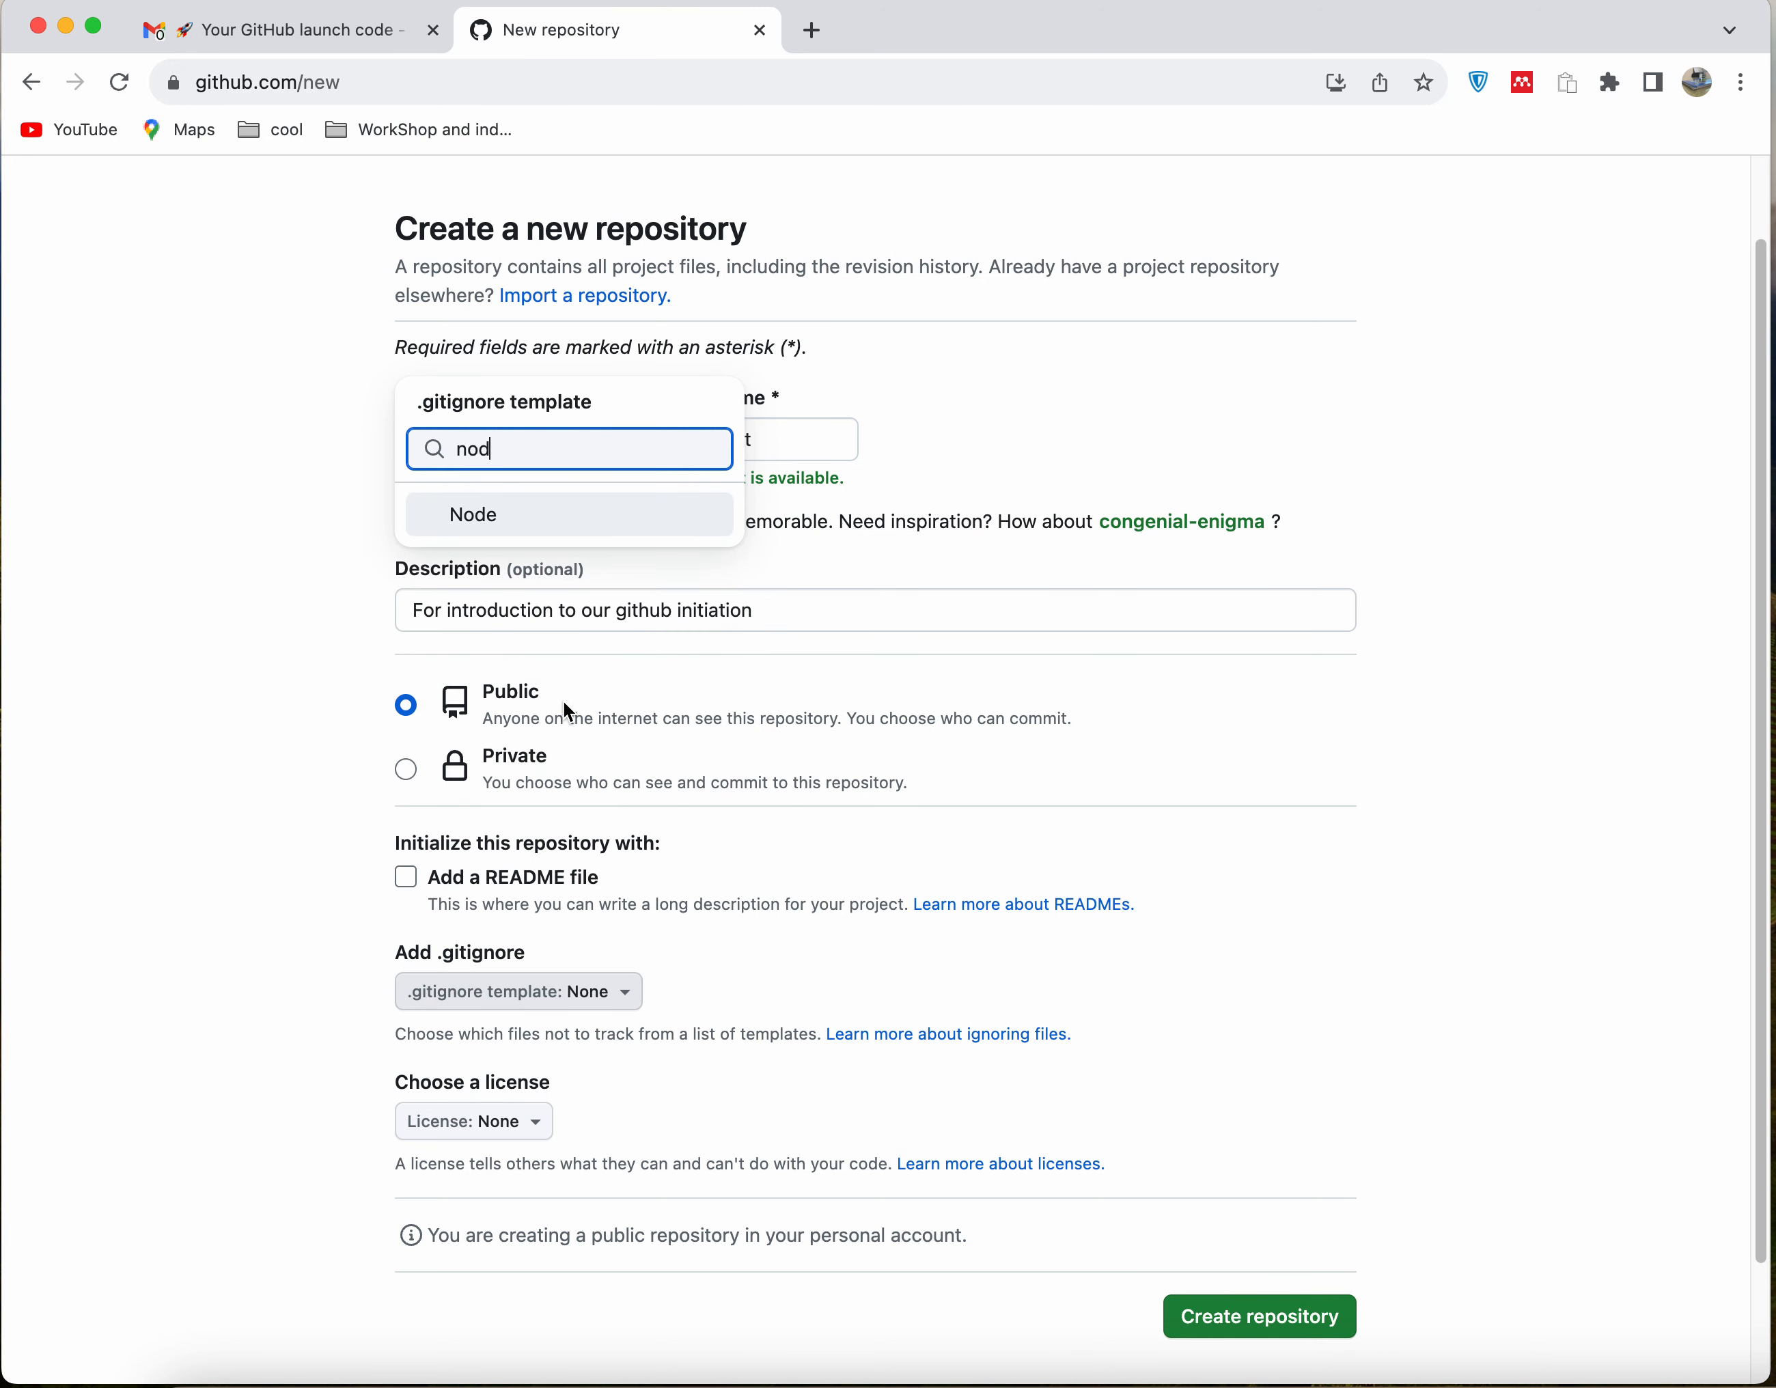
left_click(469, 513)
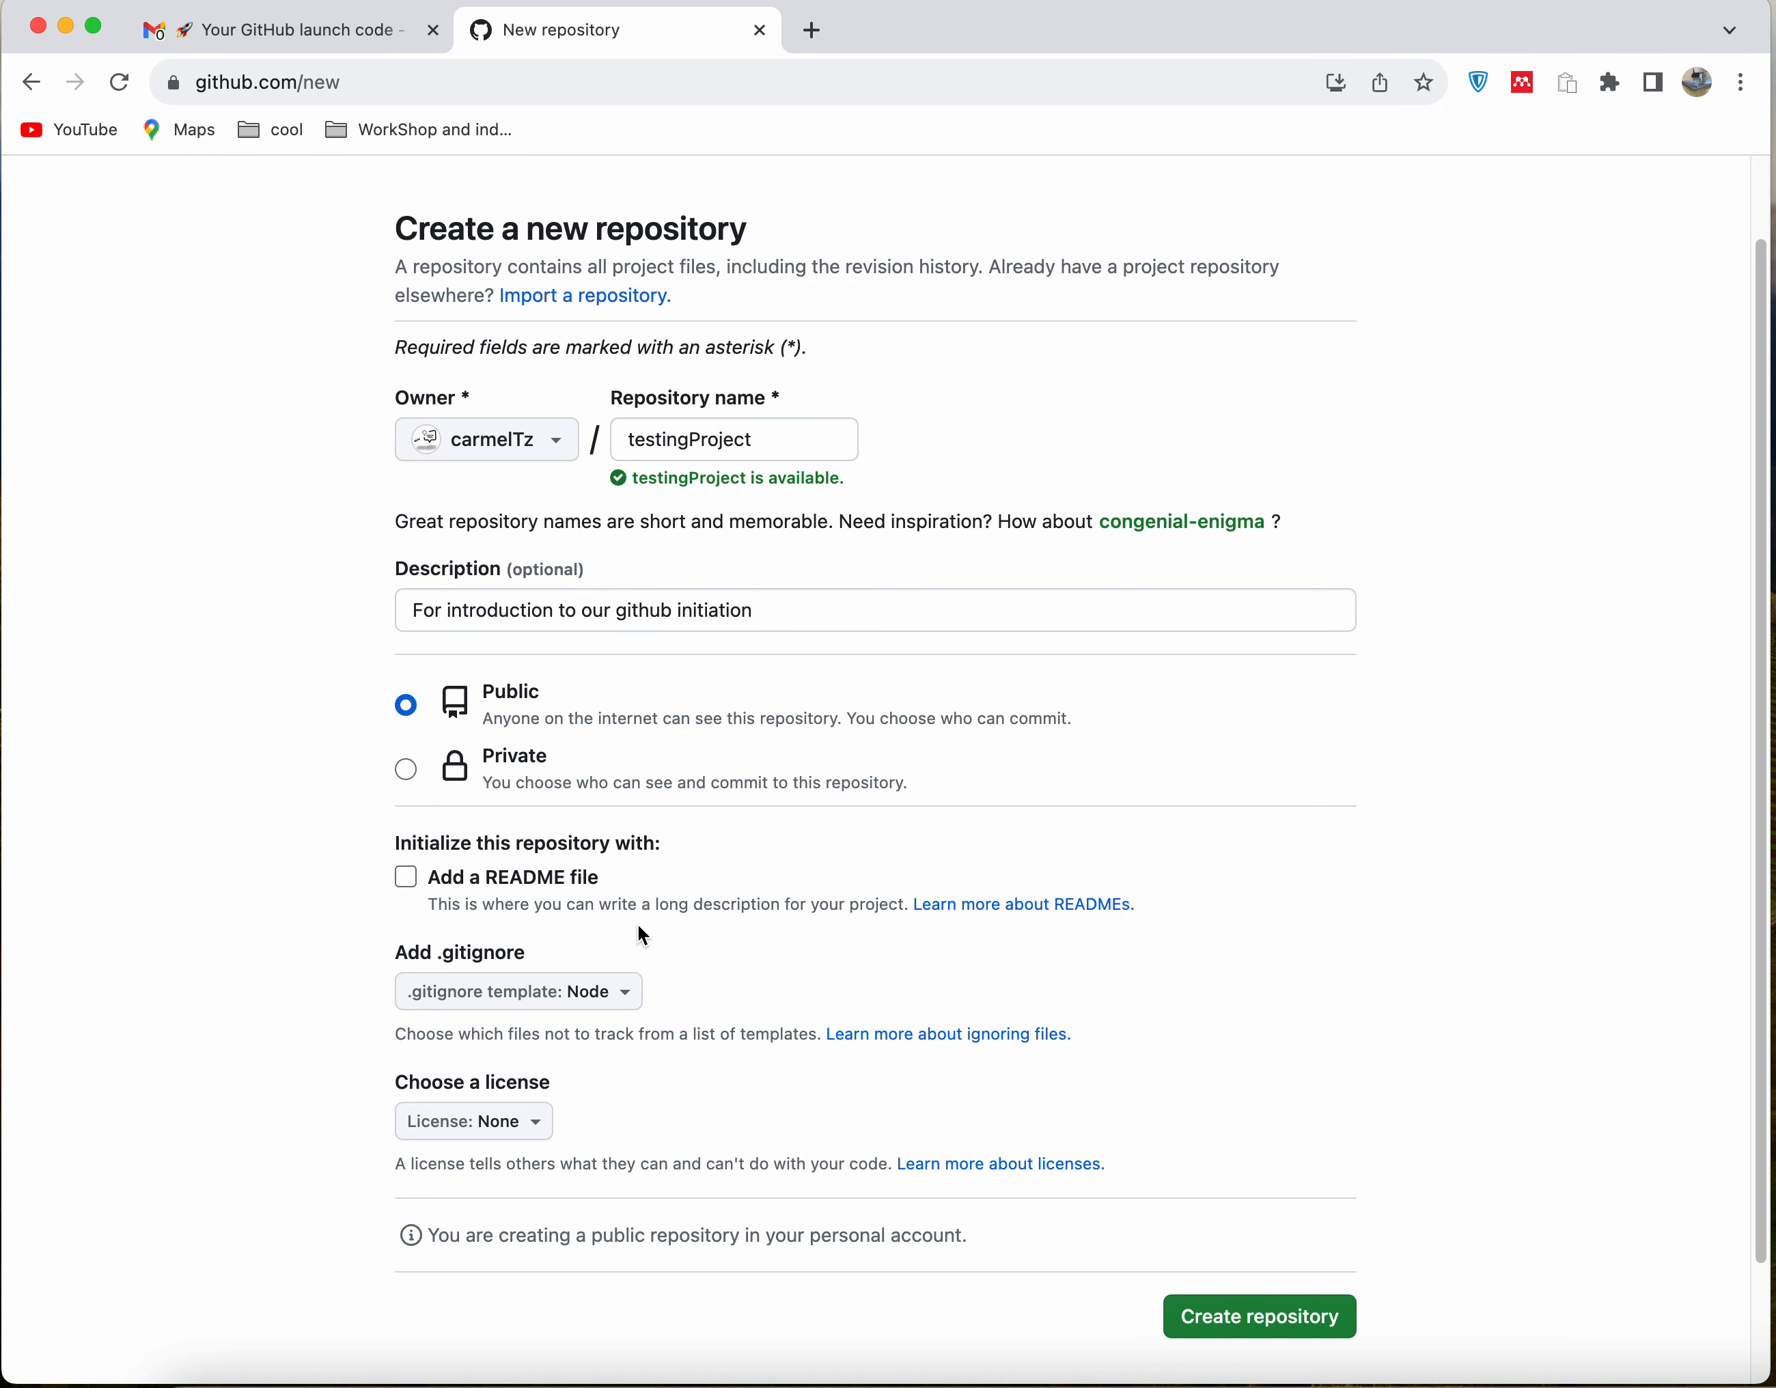
Check the available licenses, keep the license at None, and create the public repository
scroll(595, 1065, "down", 2)
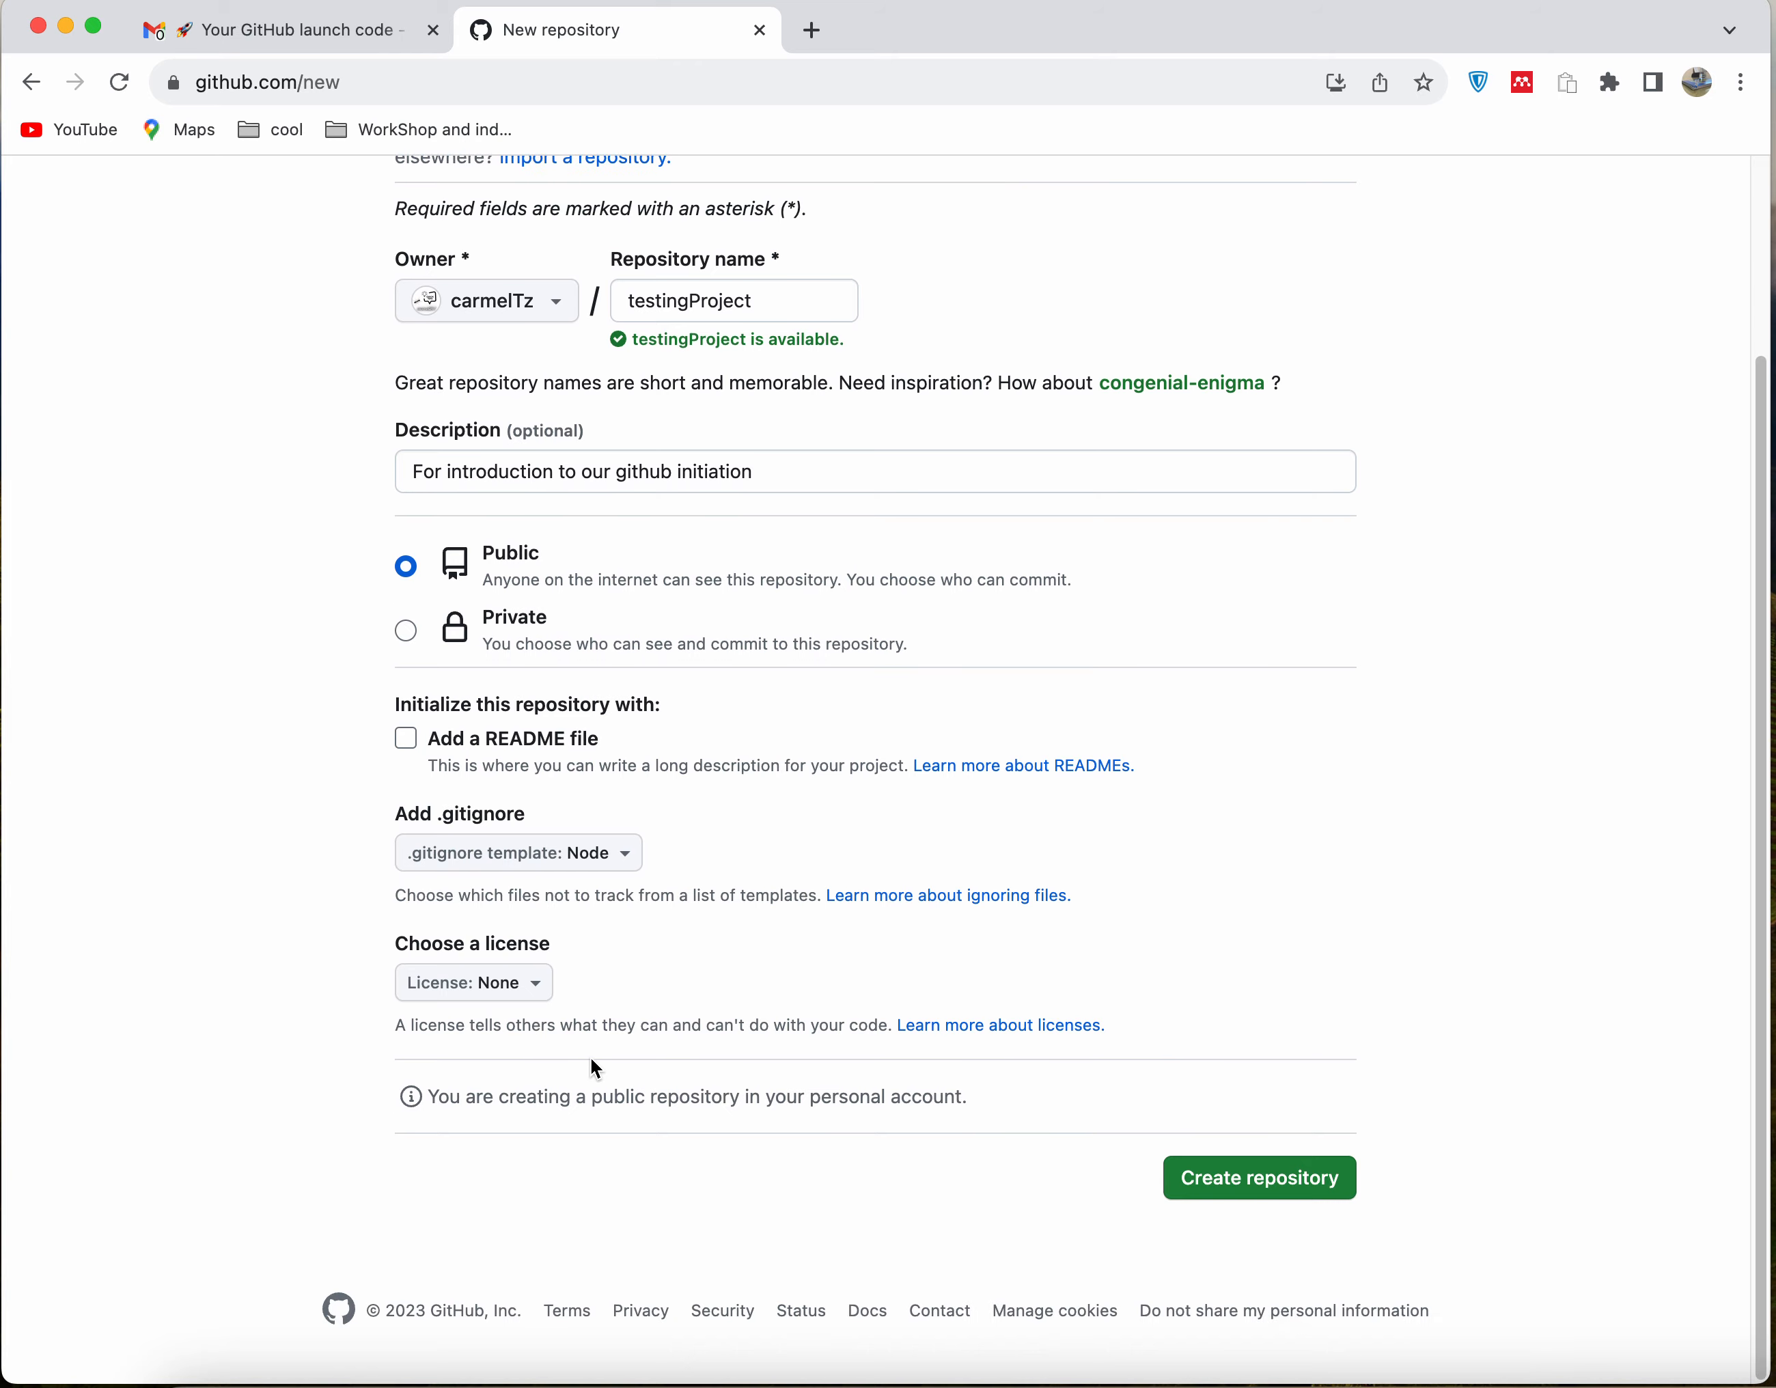
left_click(537, 1002)
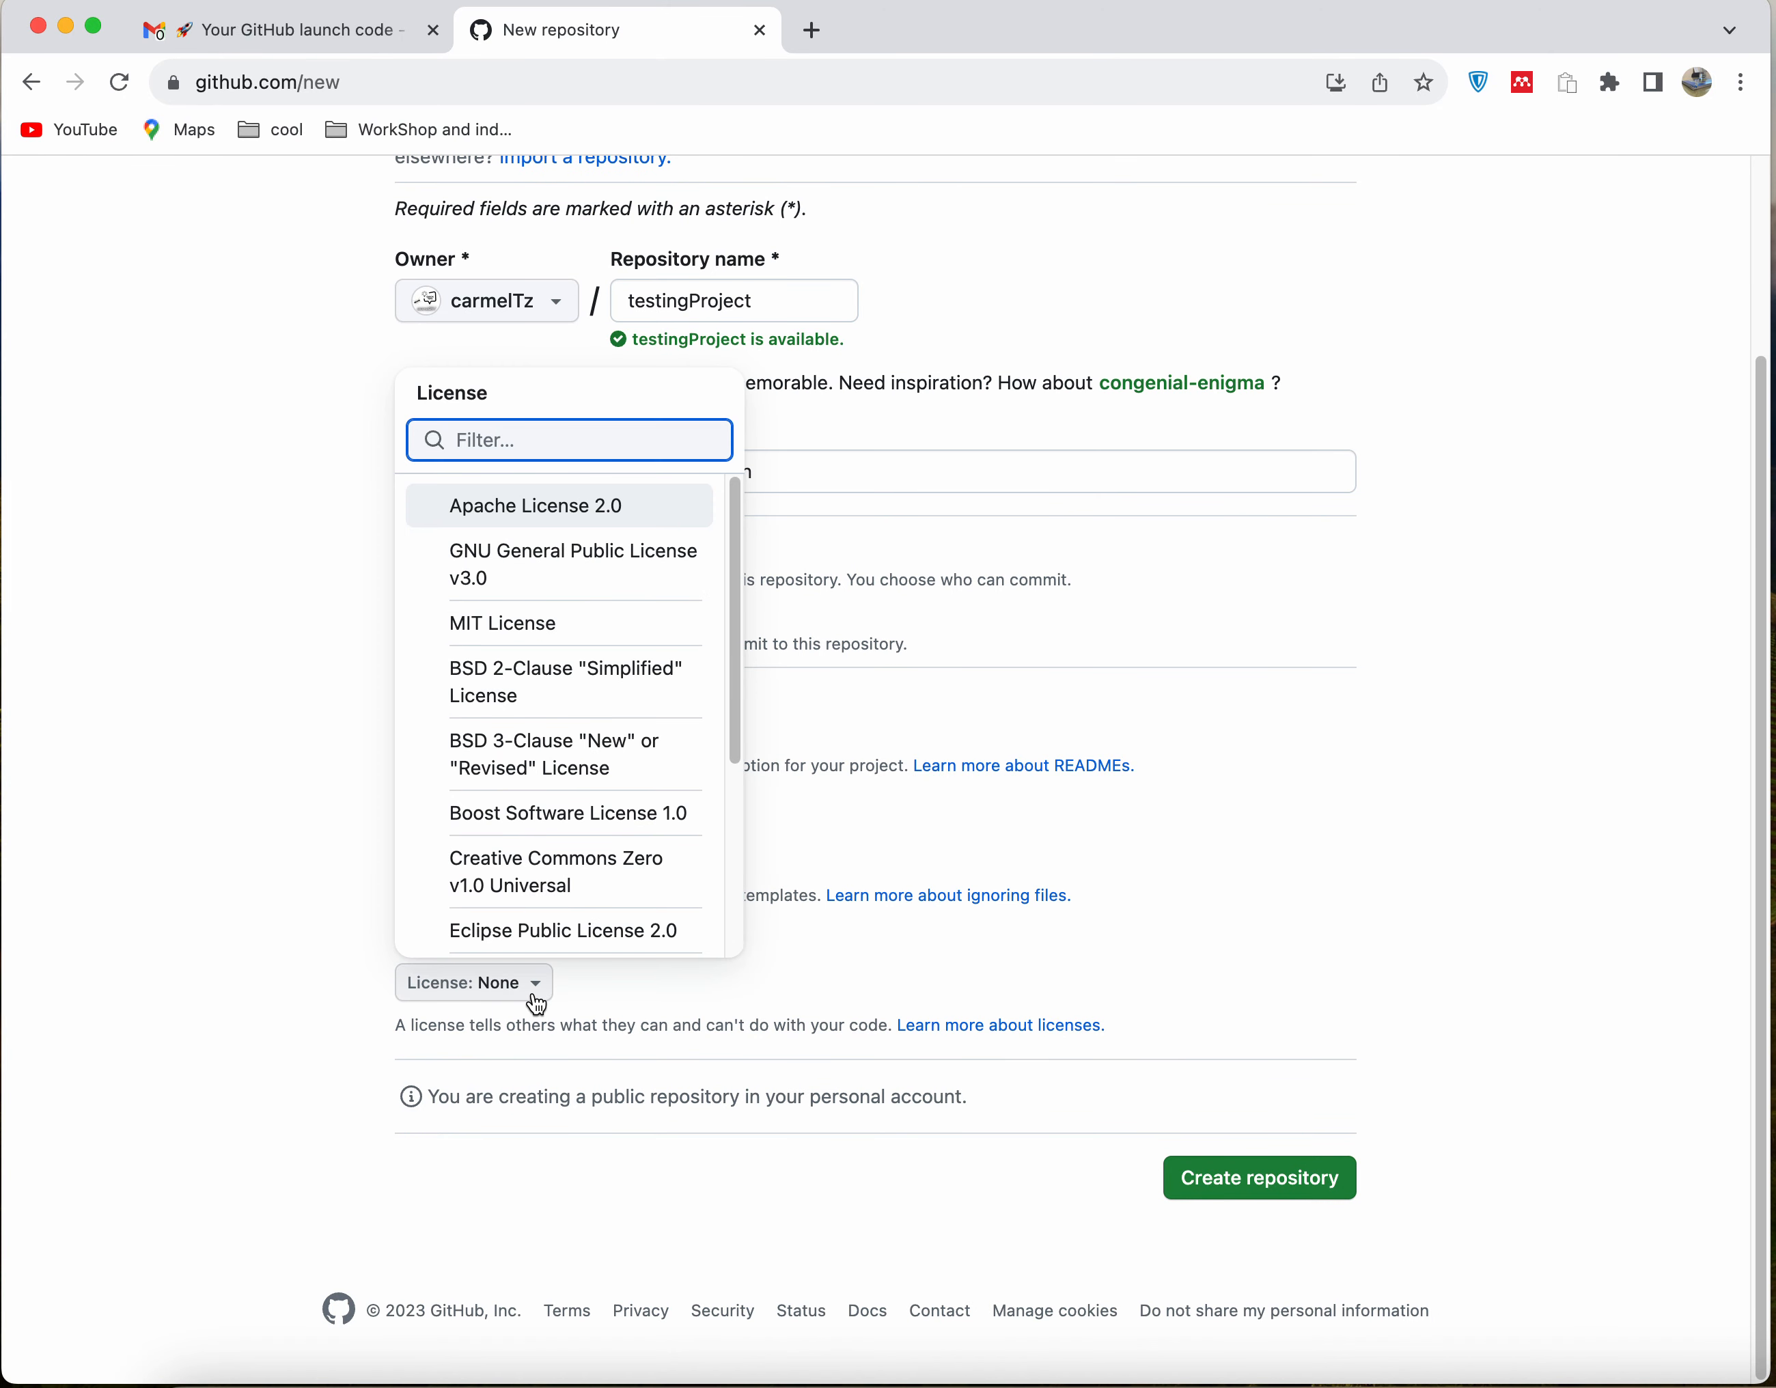
left_click(536, 1001)
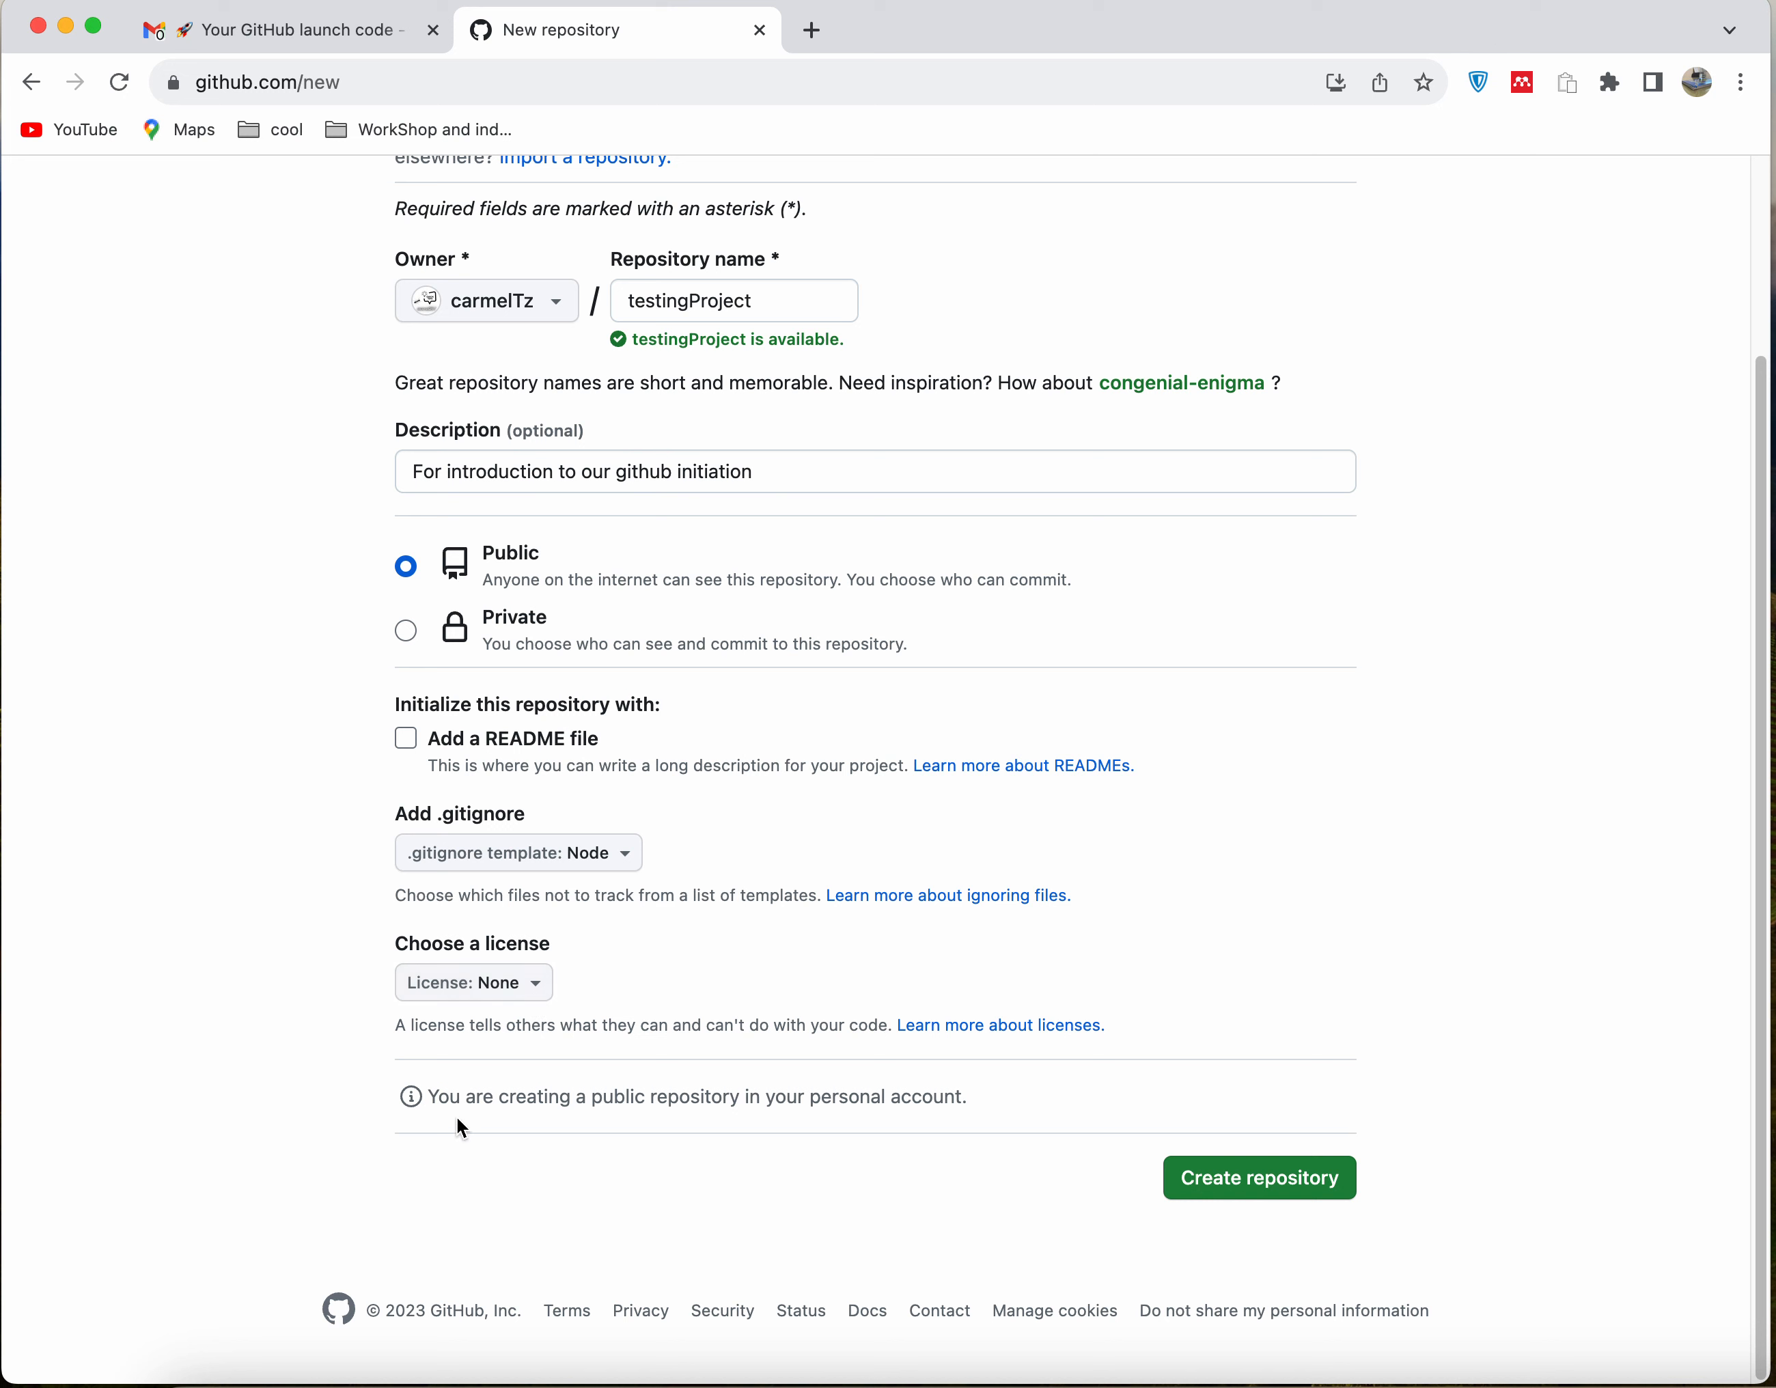
left_click(1245, 1188)
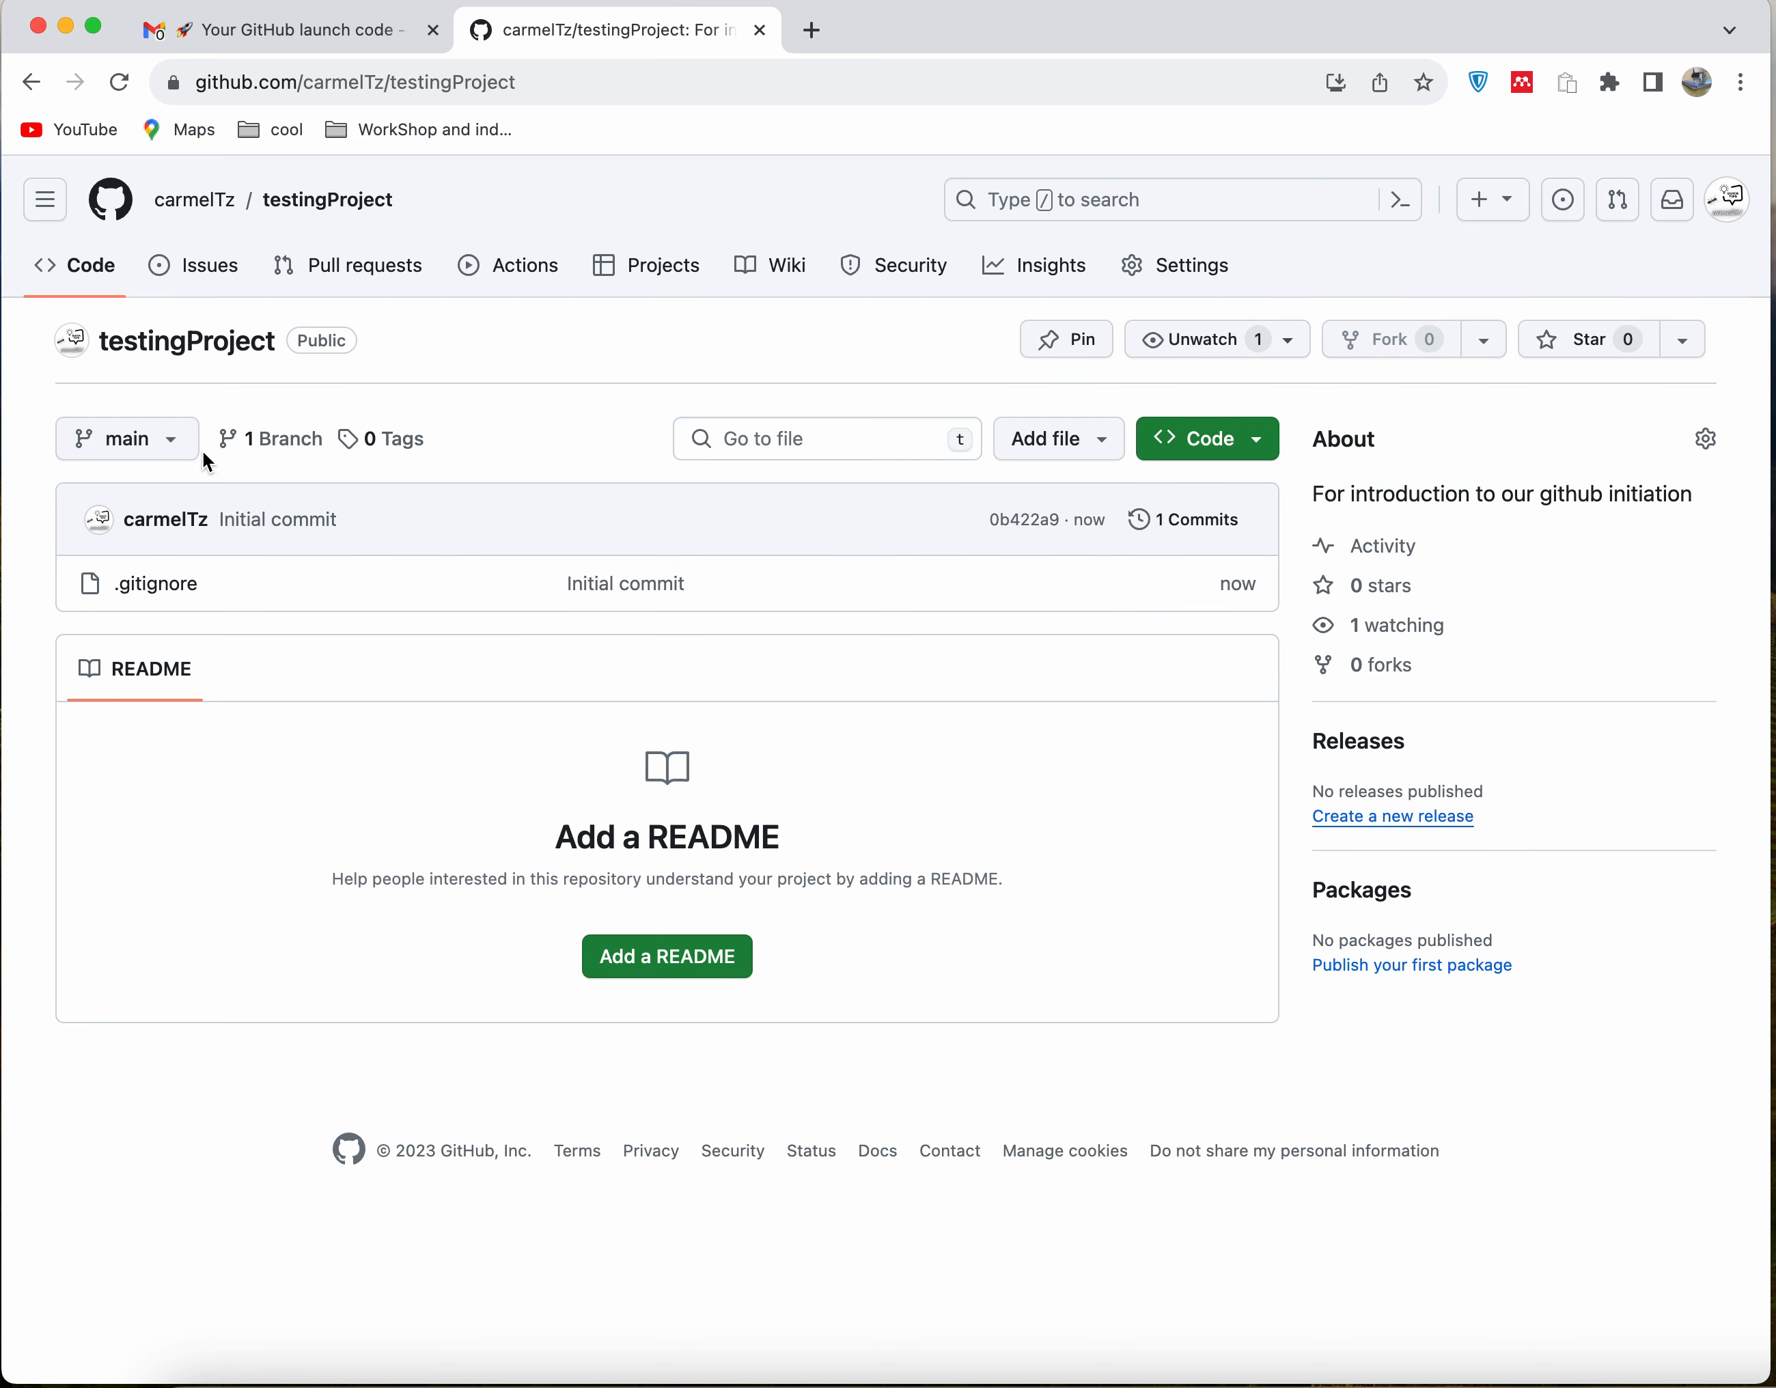
Check the repository's list of branches and start a new README file
left_click(150, 450)
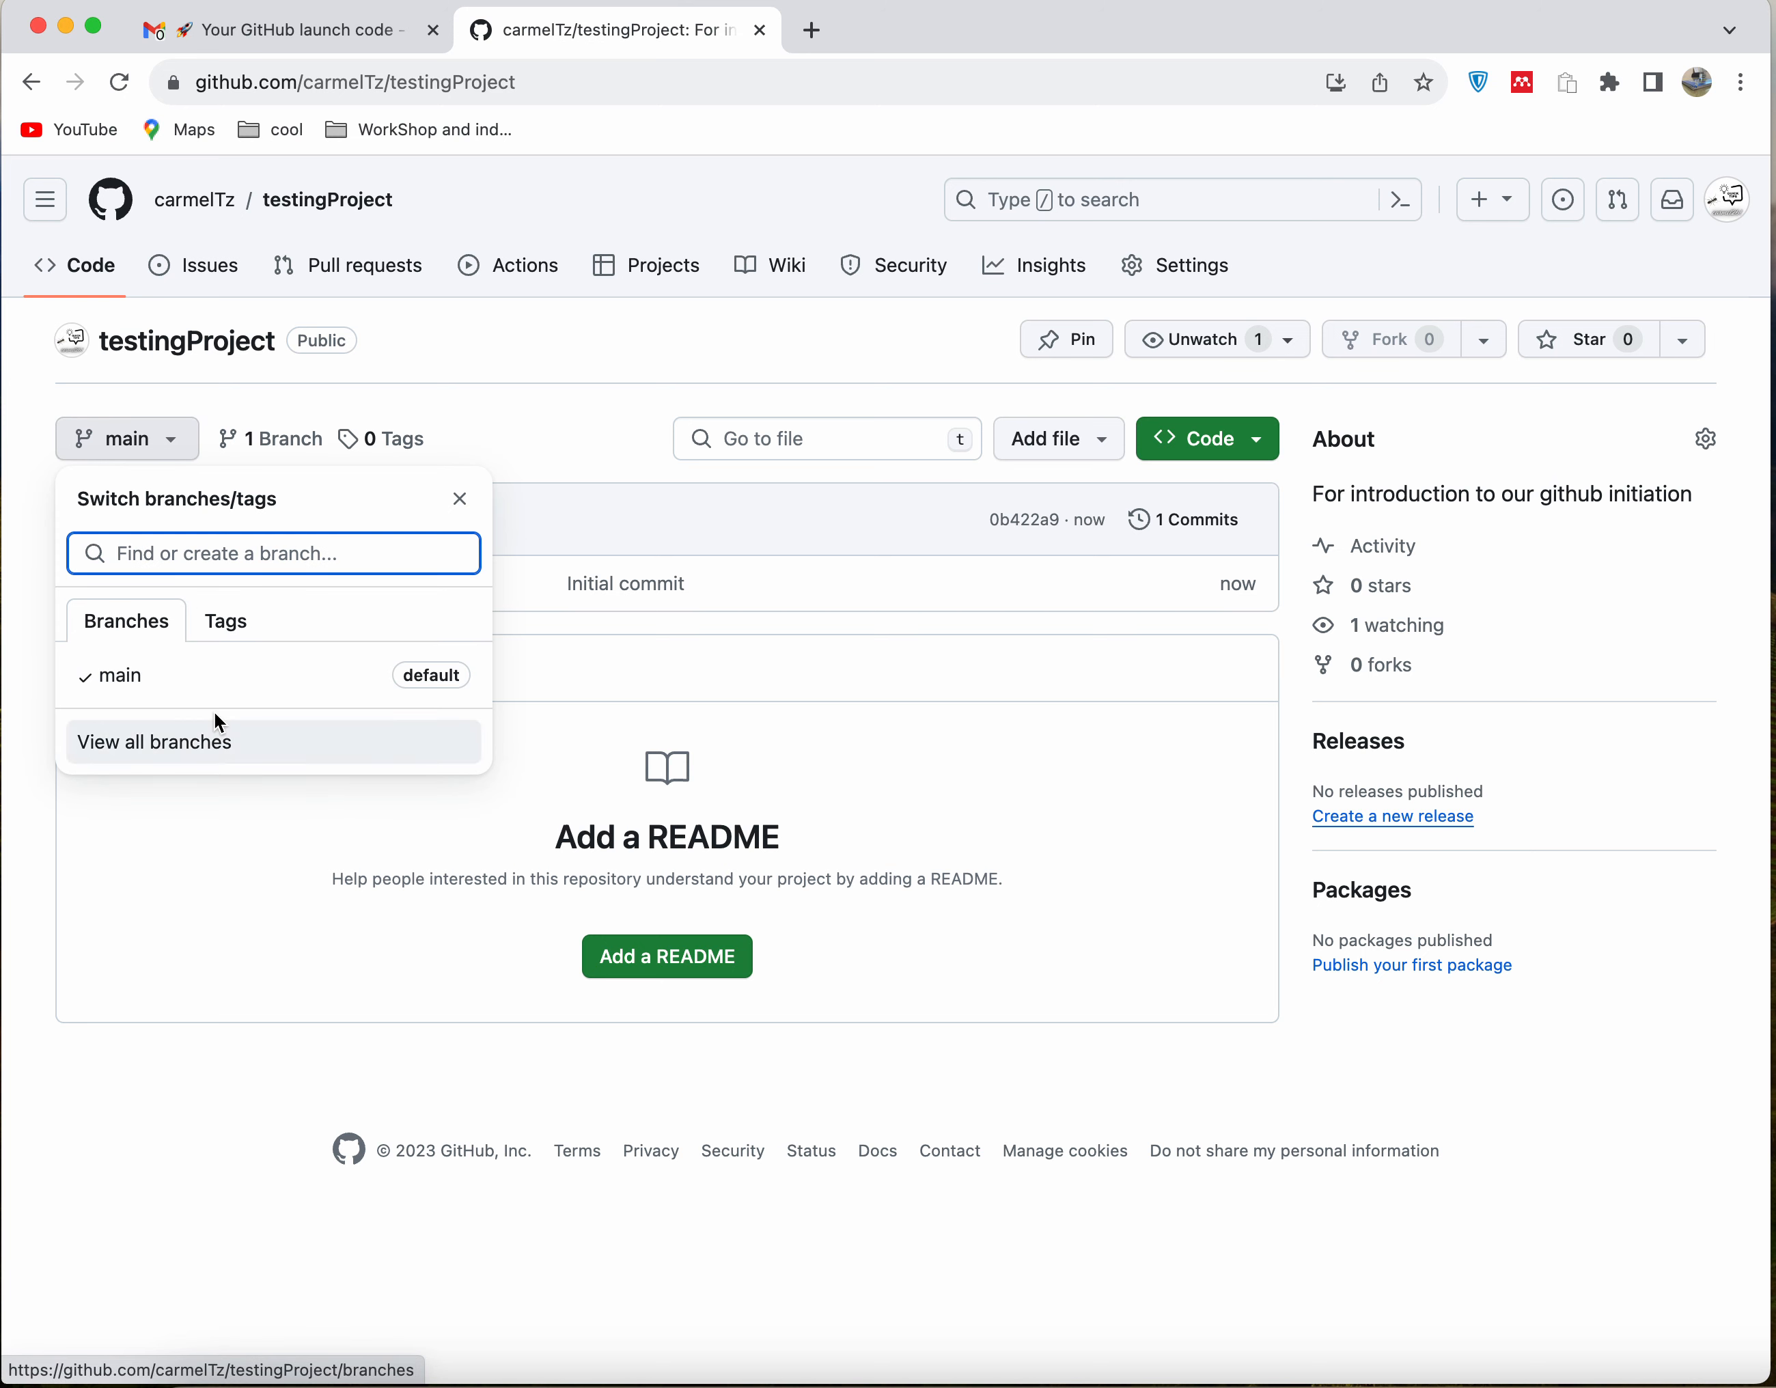
left_click(604, 559)
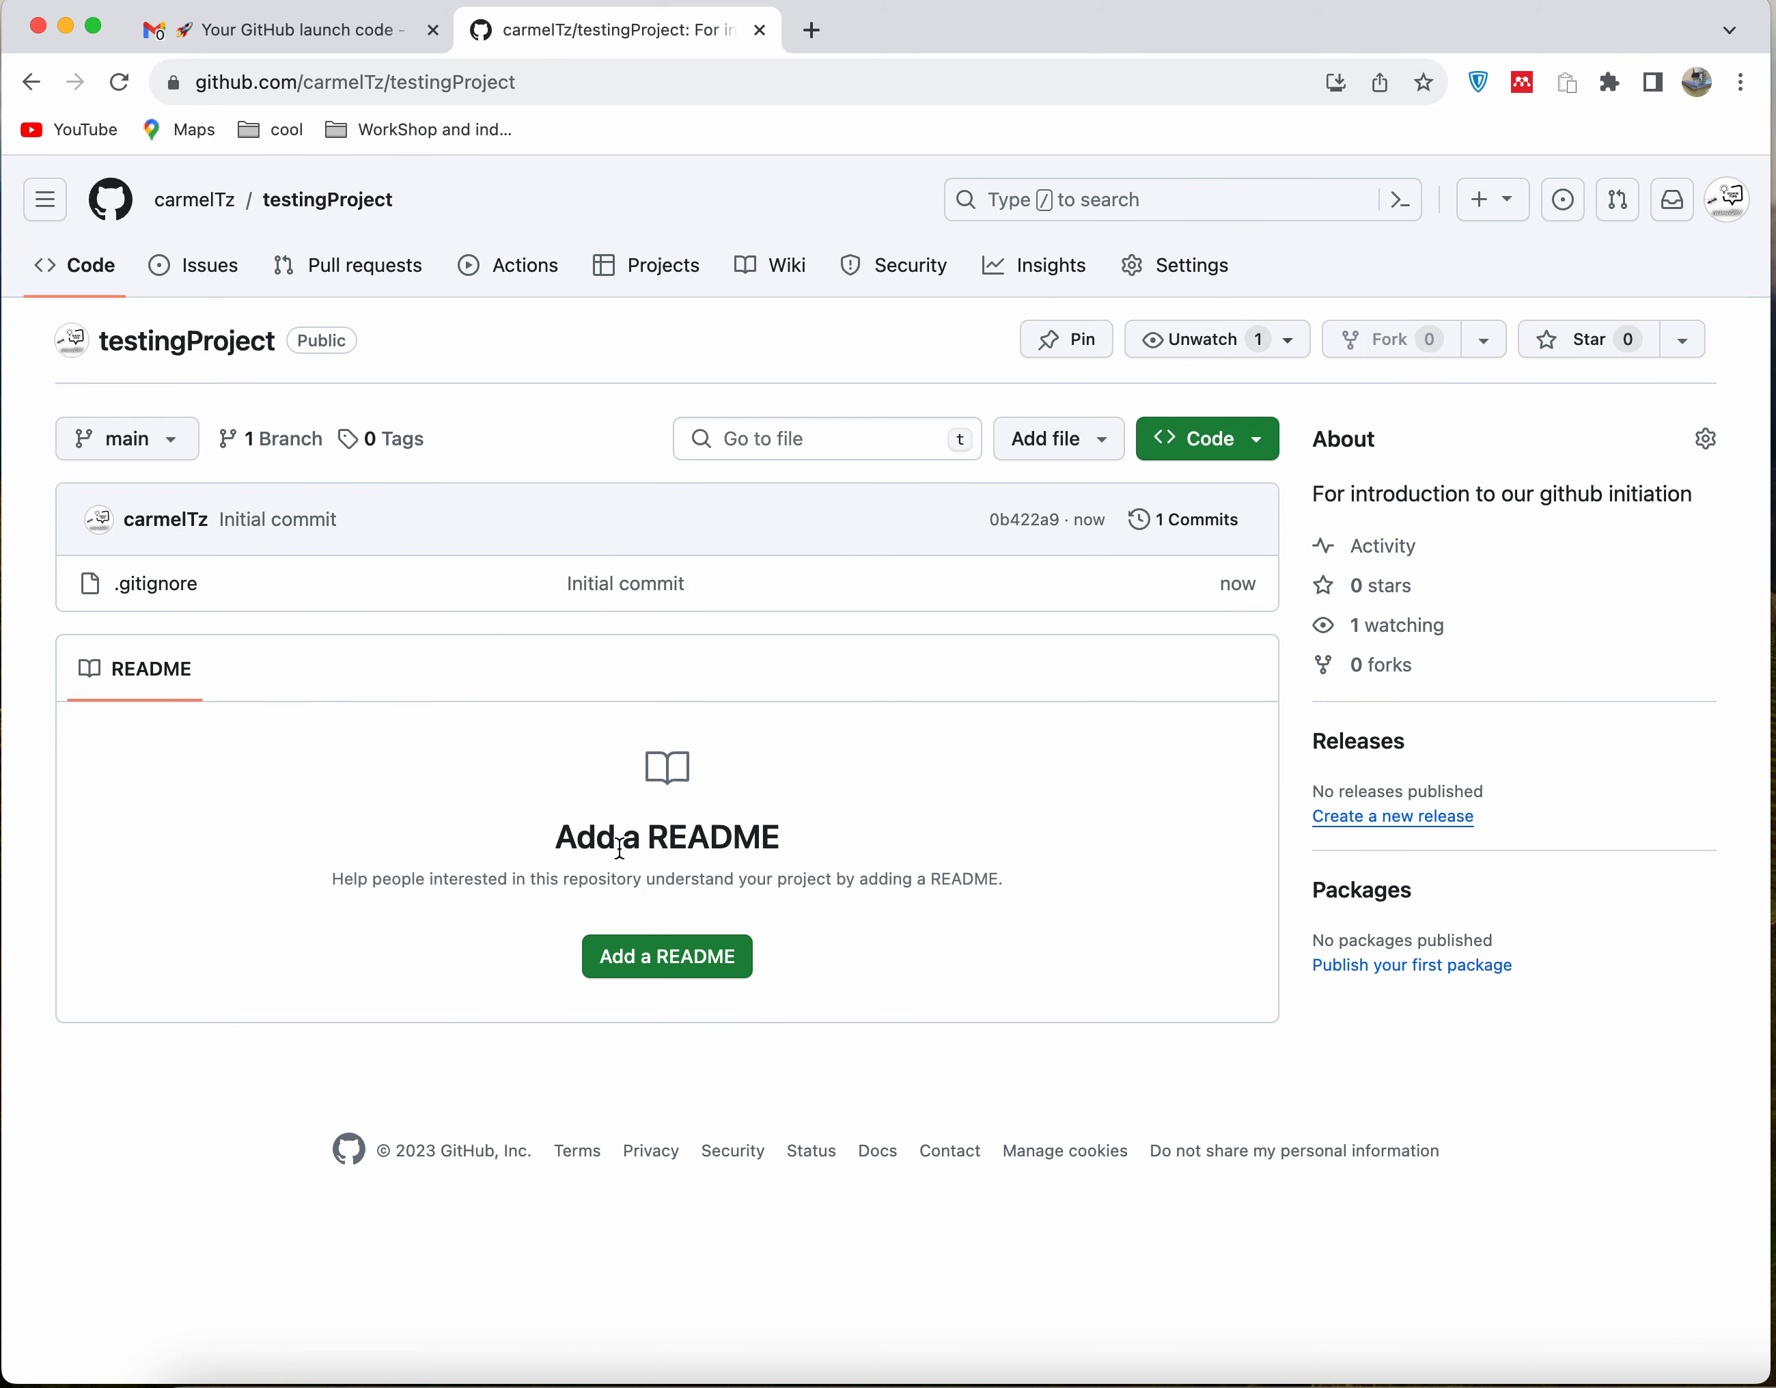
left_click(657, 969)
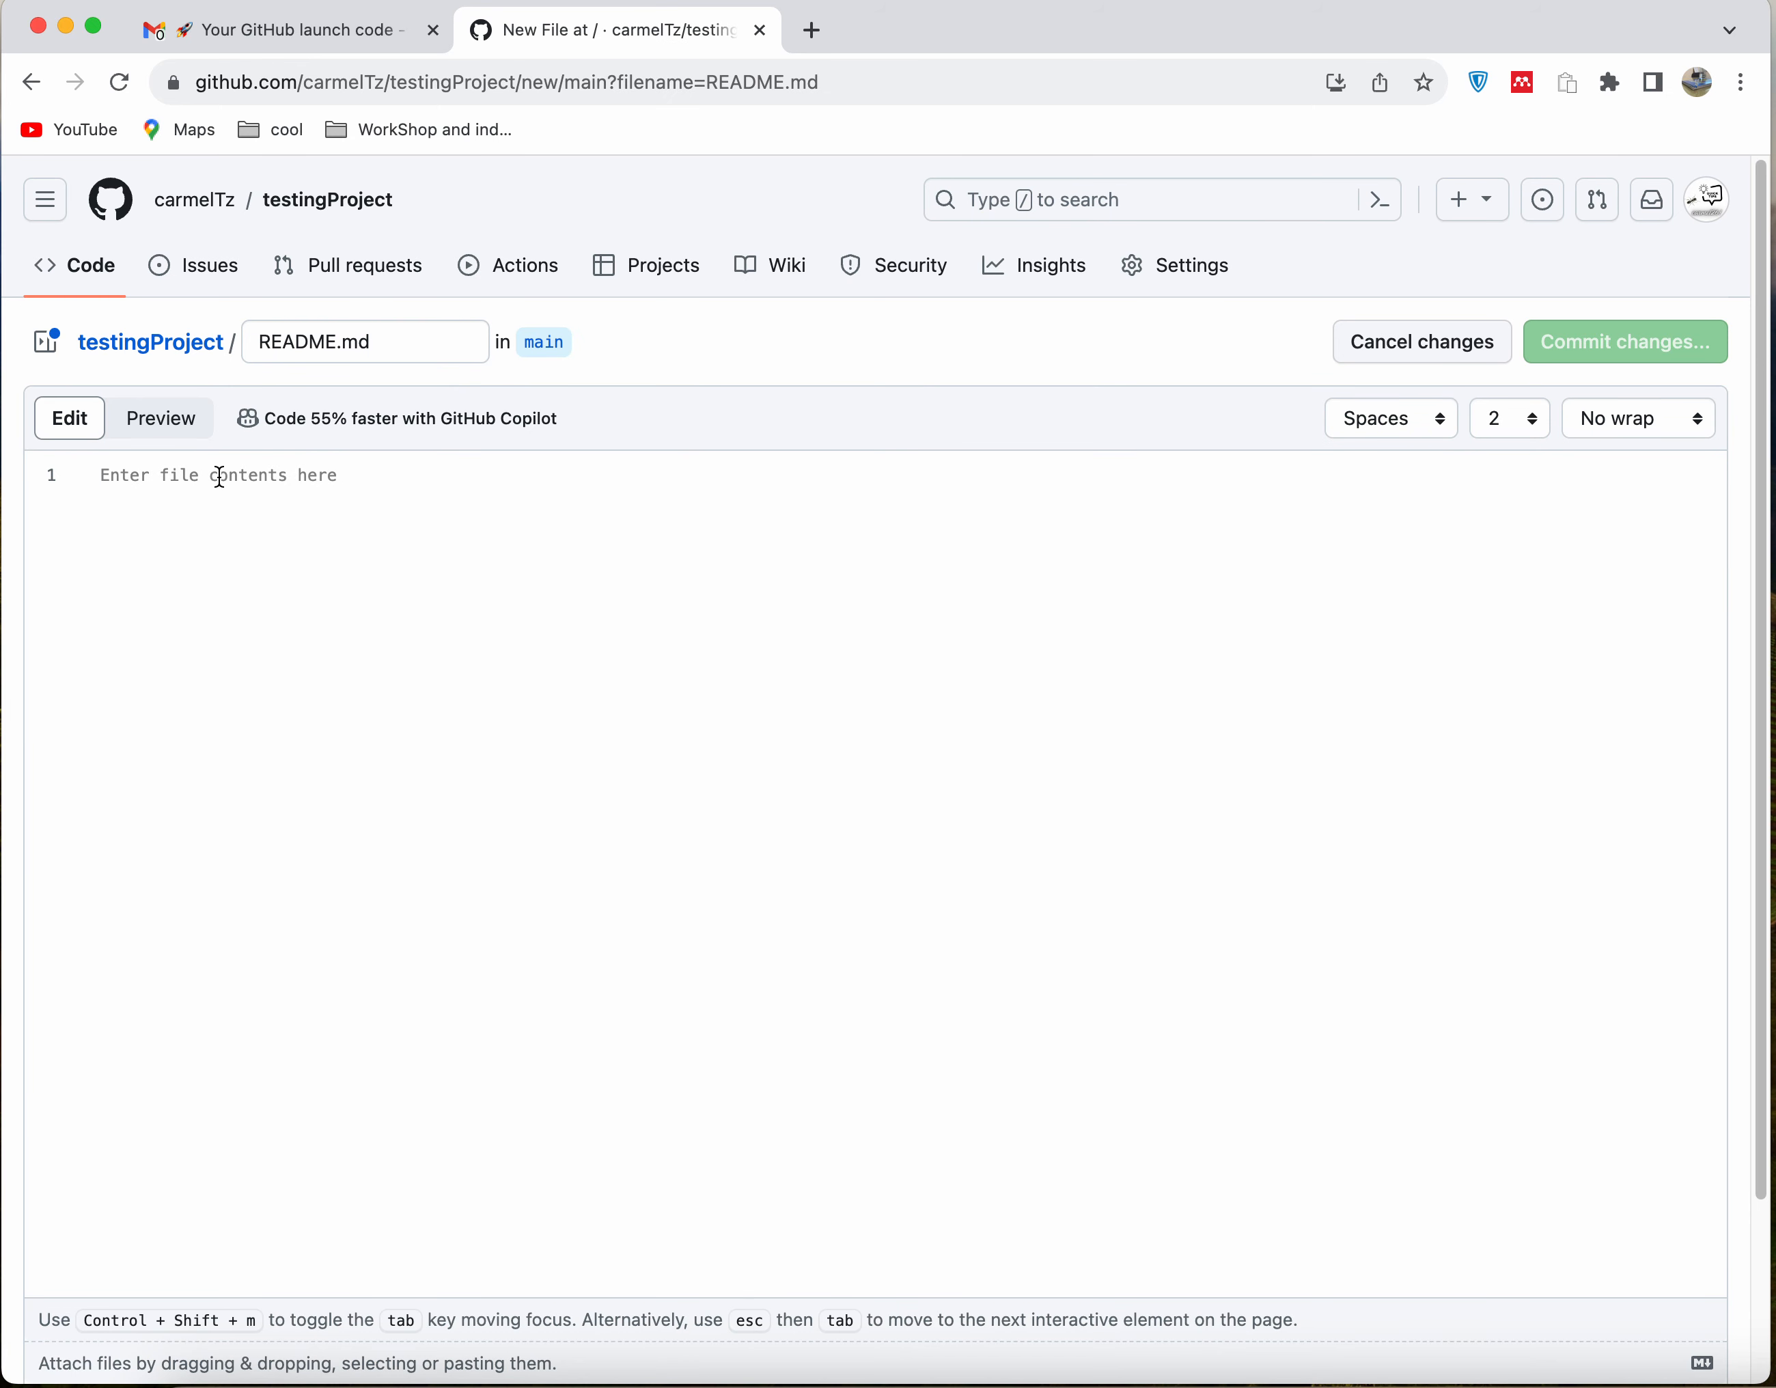
Write the heading "## This is for github introduction" on the first line of README.md
type("TN")
key("BackSpace")
key("BackSpace")
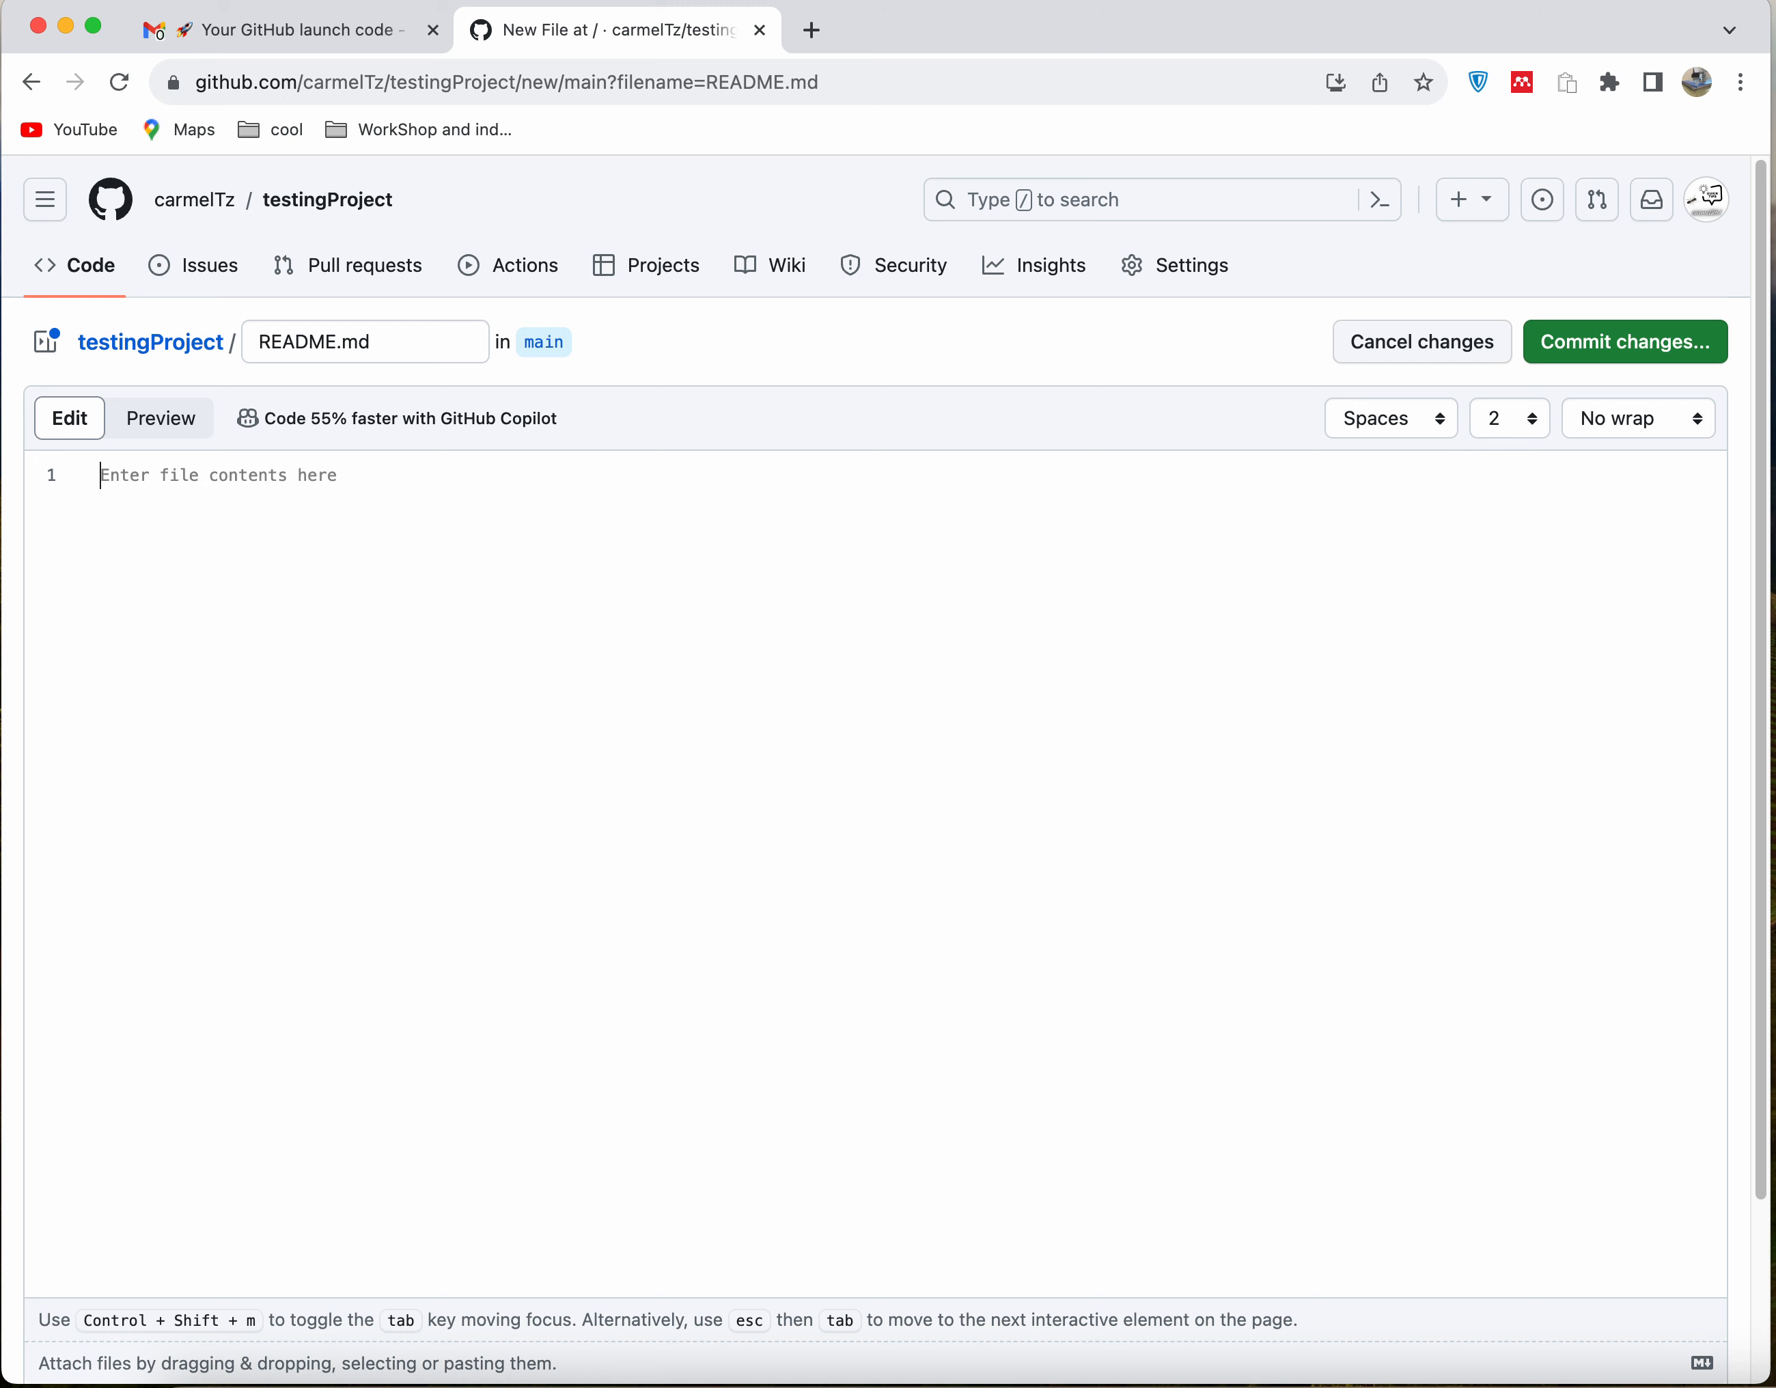
type("##")
type("Thi")
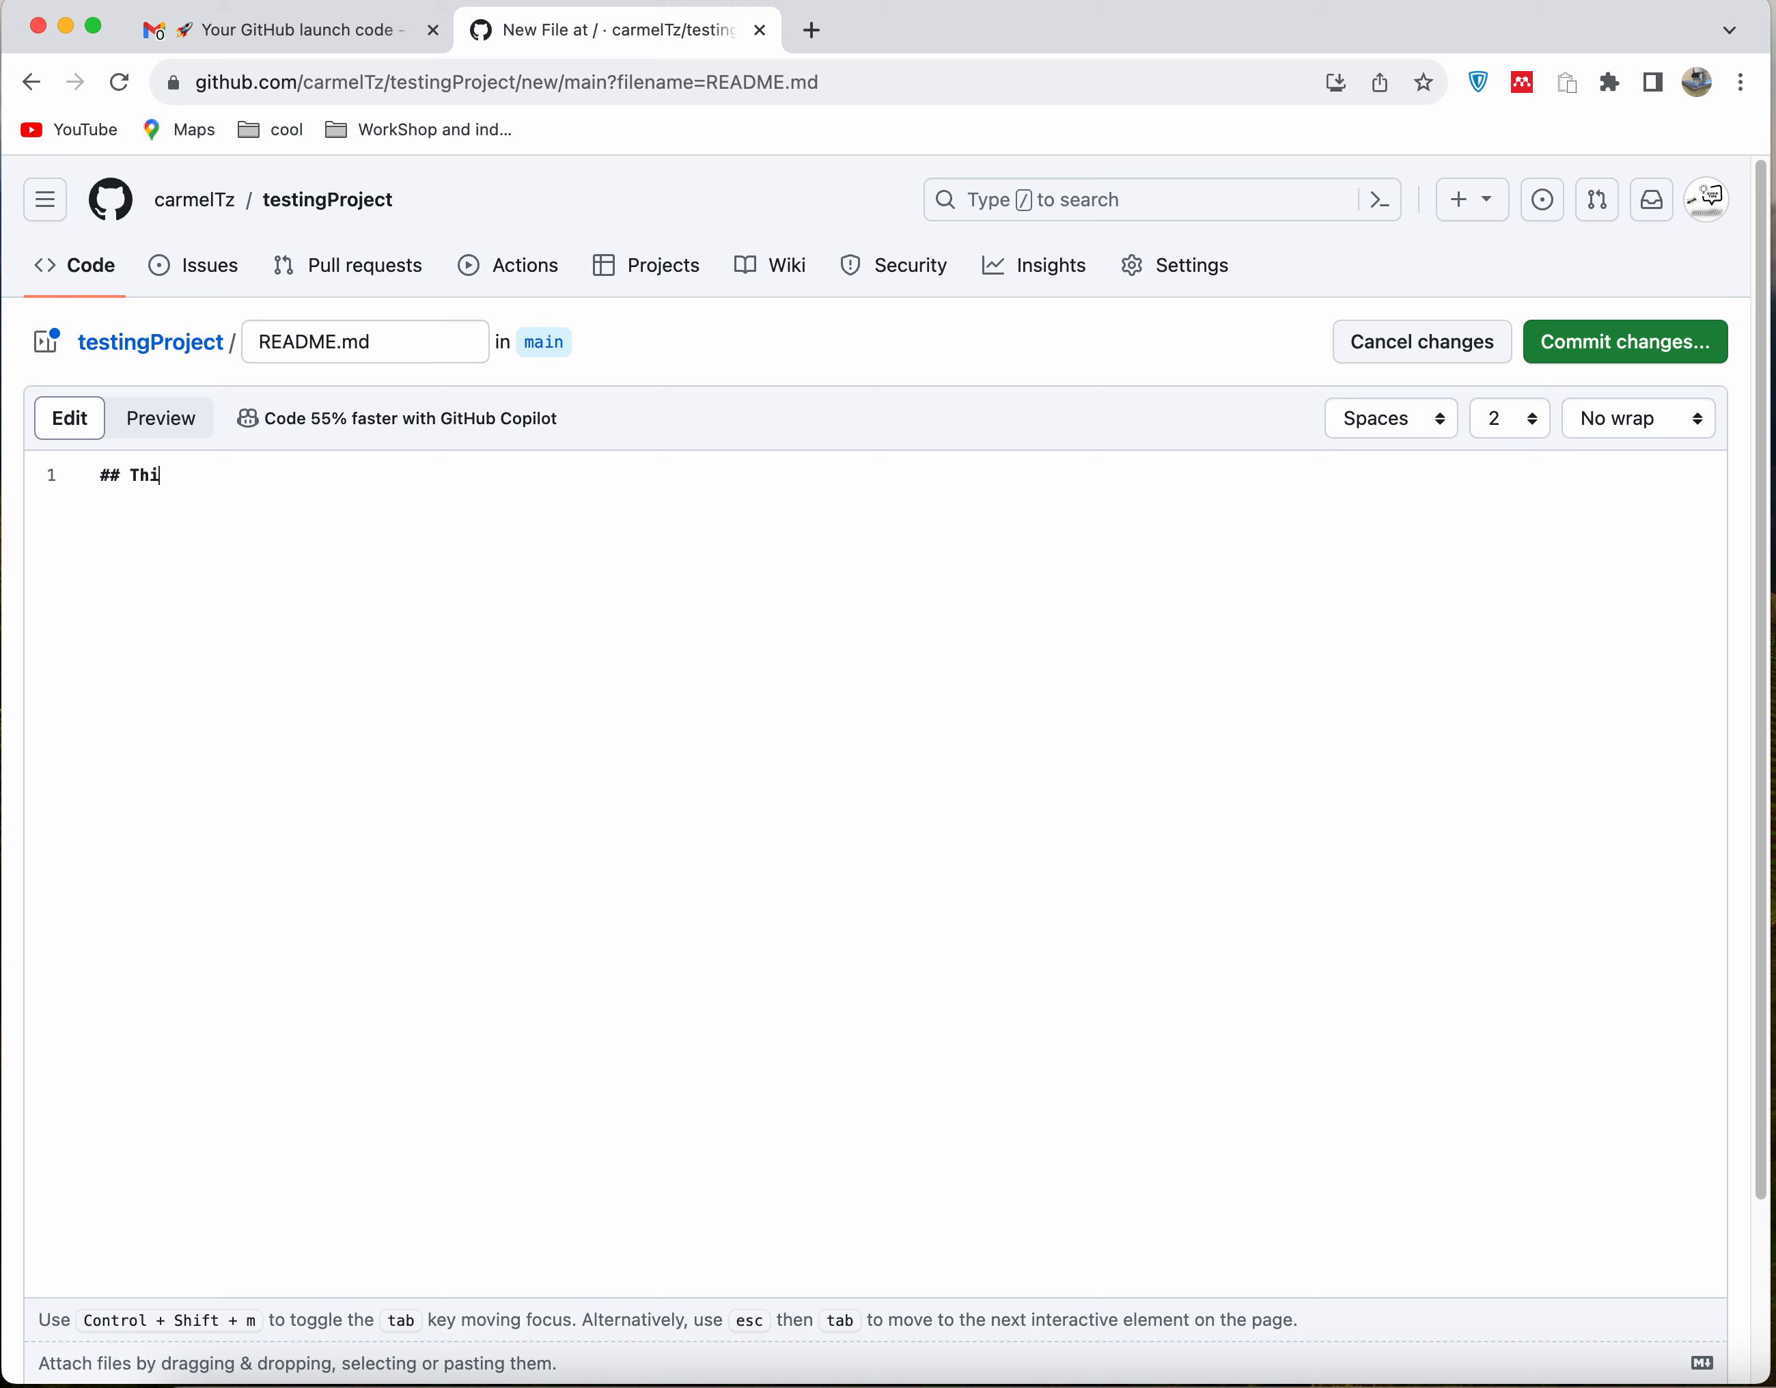
type("s is for github introduction")
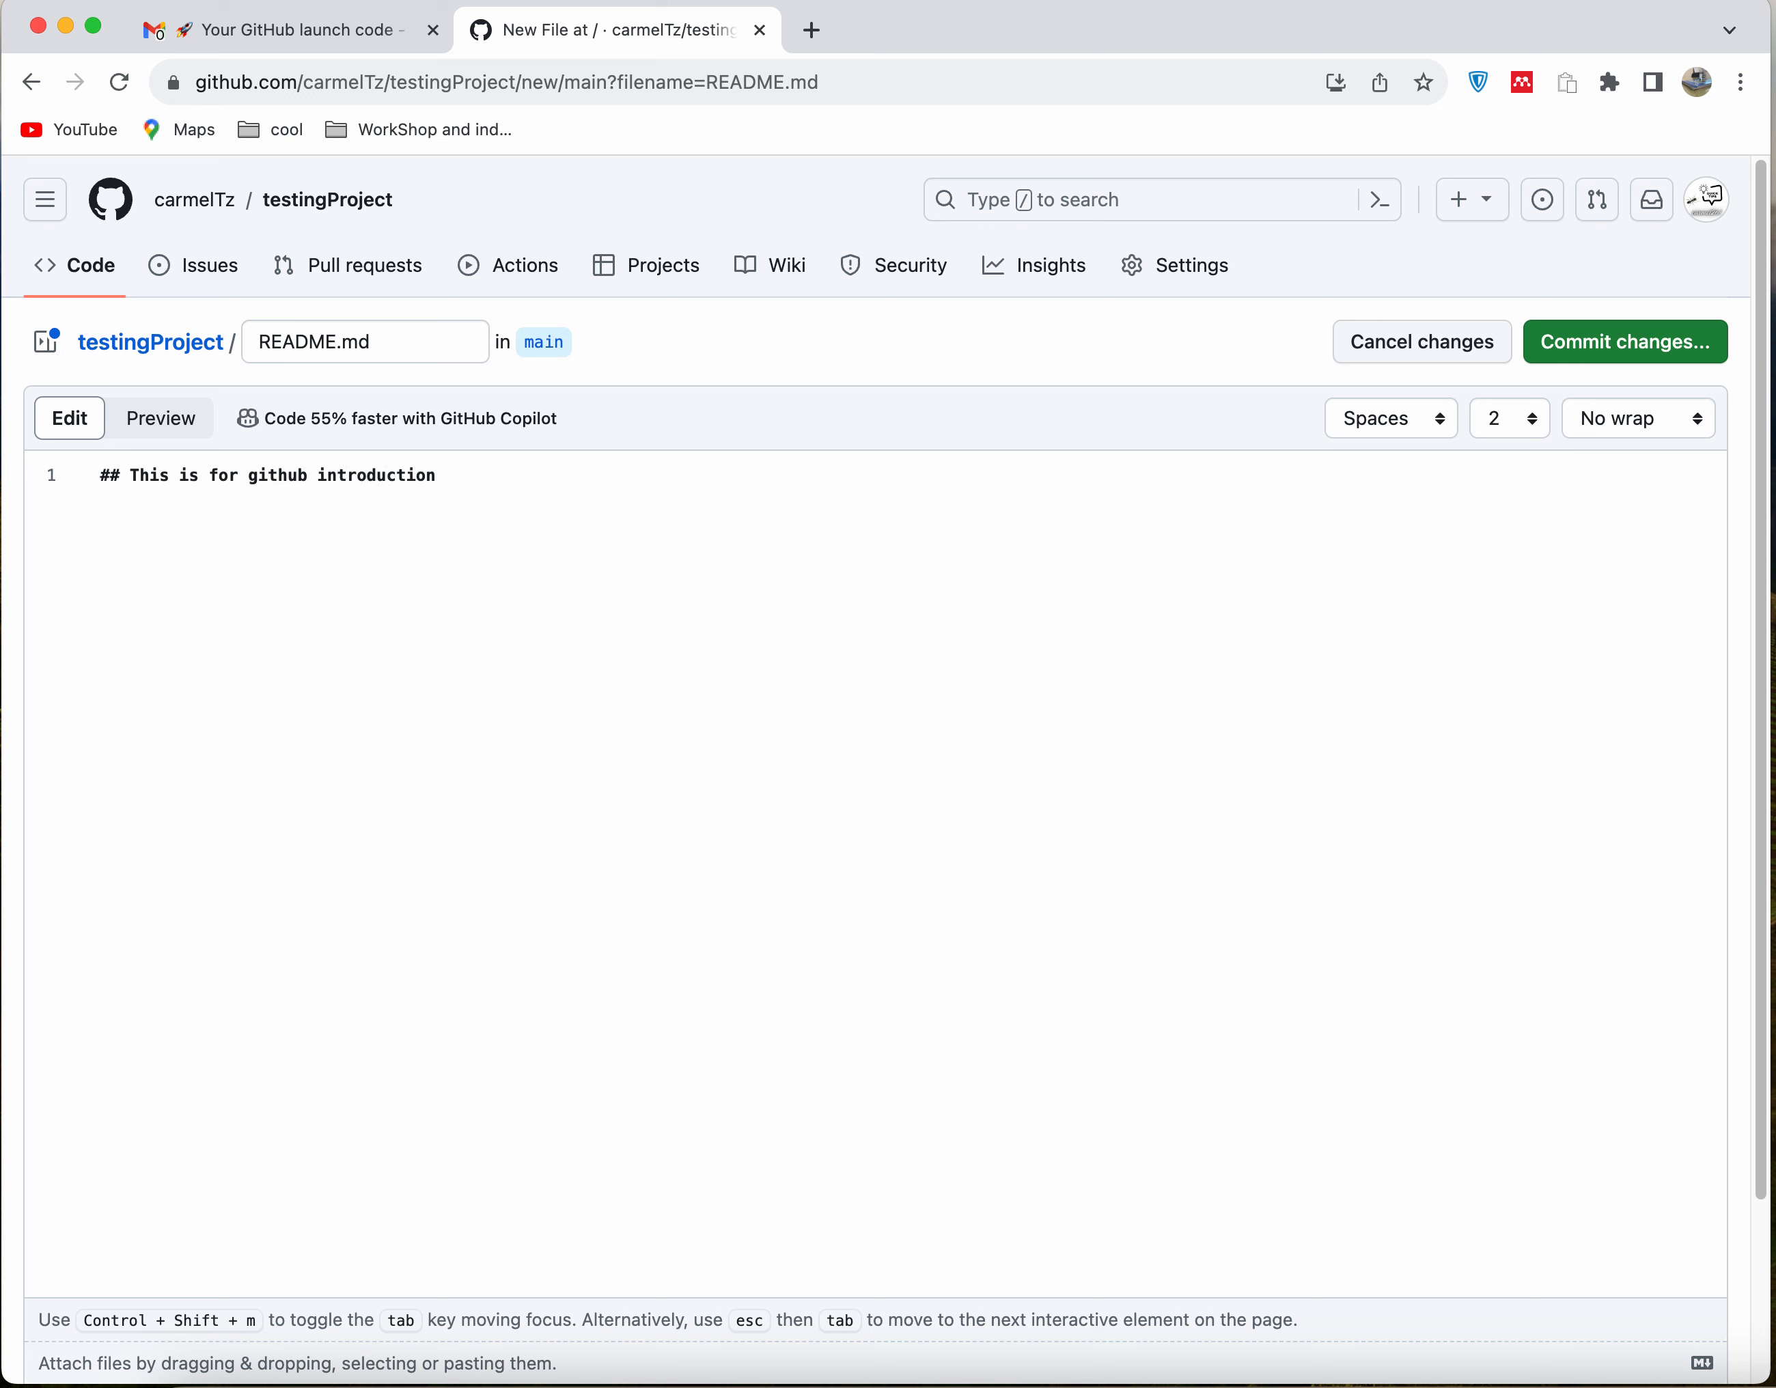
Append the tag "<br />" to the README heading and add "Testing number 1" on the second line
key("Return")
key("BackSpace")
type("<br />")
key("Return")
type("Testig")
key("BackSpace")
type("ng number 1")
Commit the new README.md directly to the main branch with the extended description "Creation of a readFile"
left_click(1612, 356)
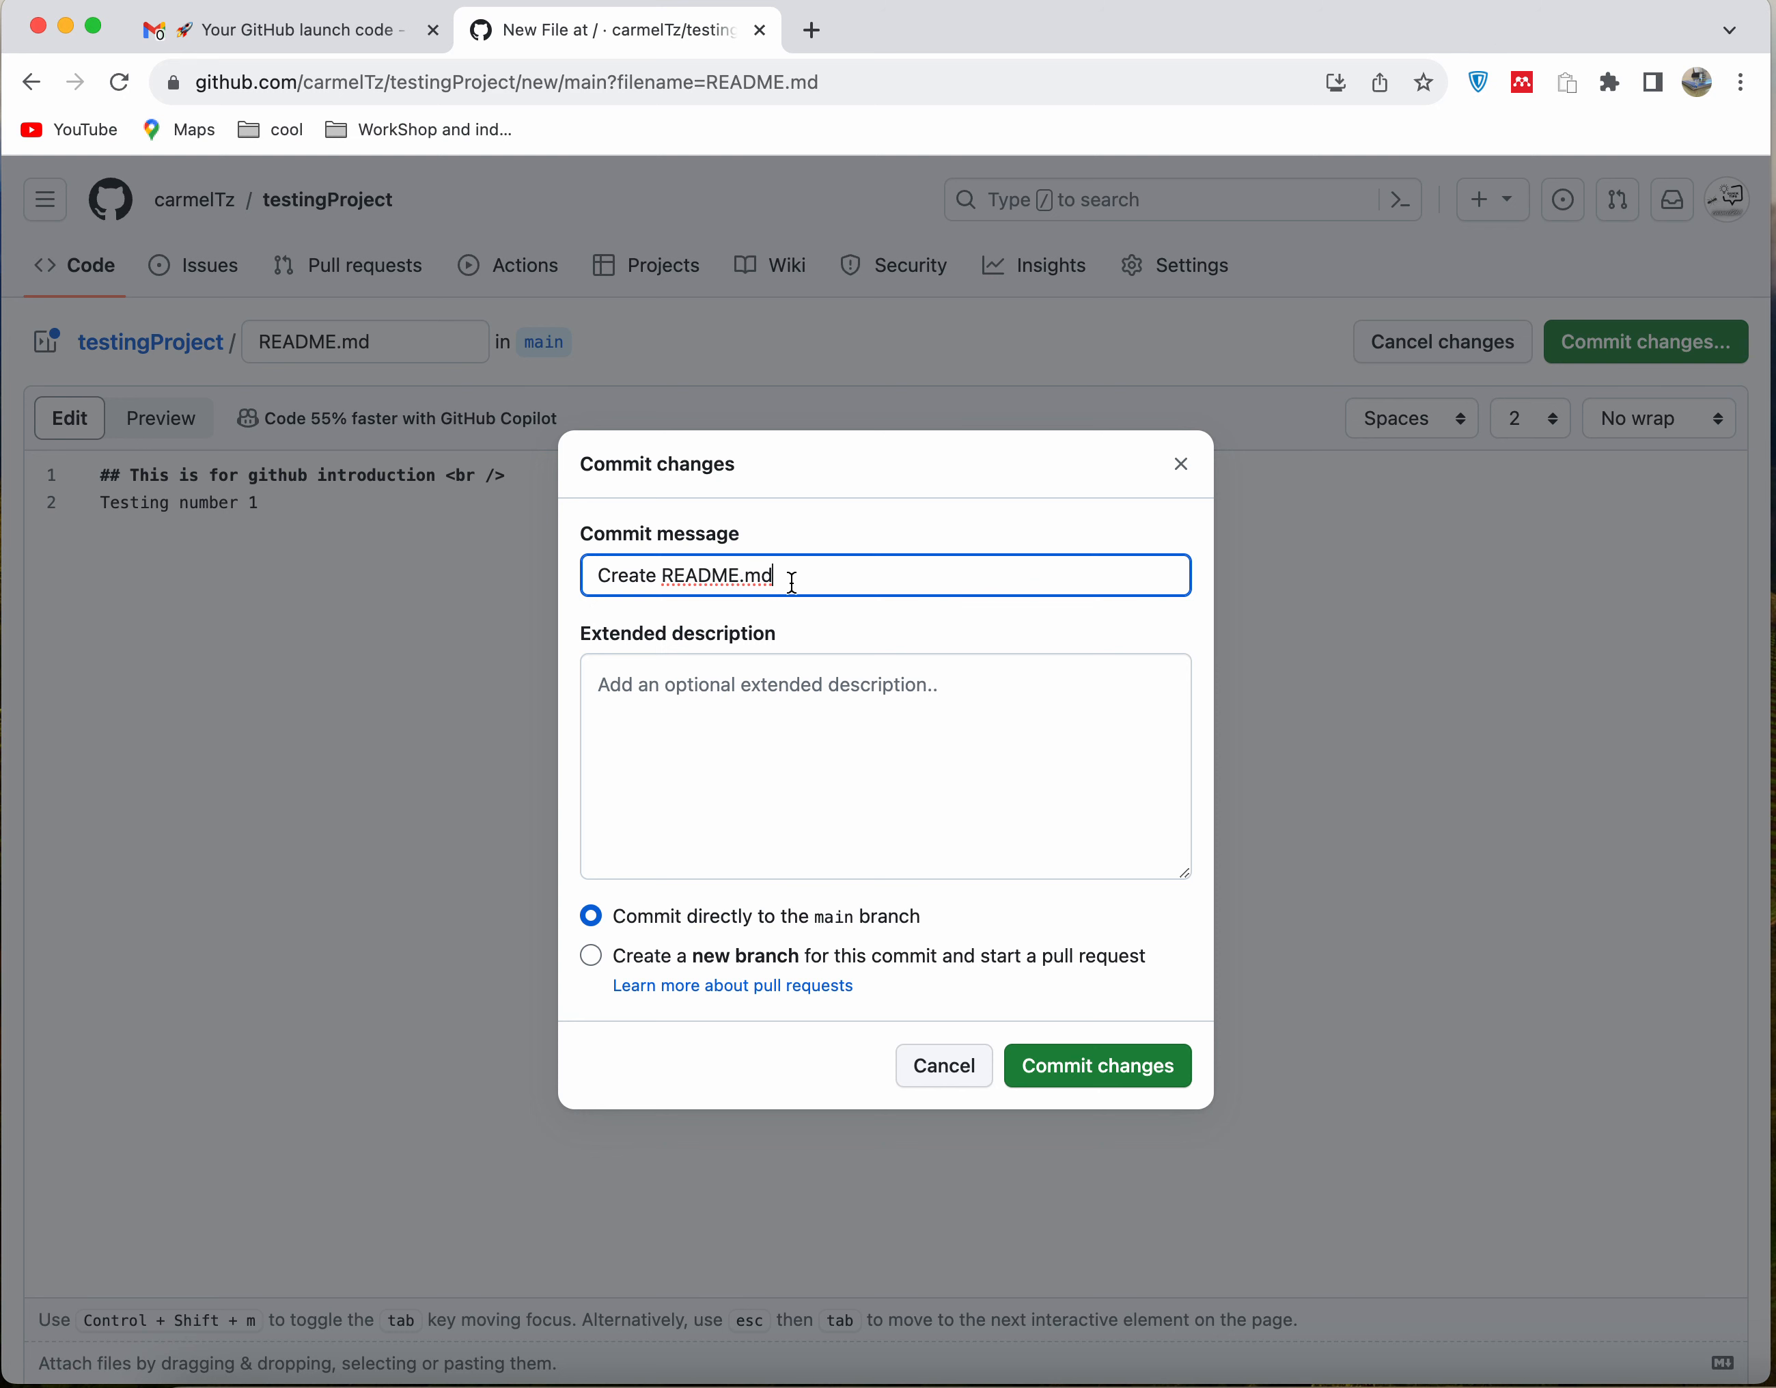
left_click(727, 685)
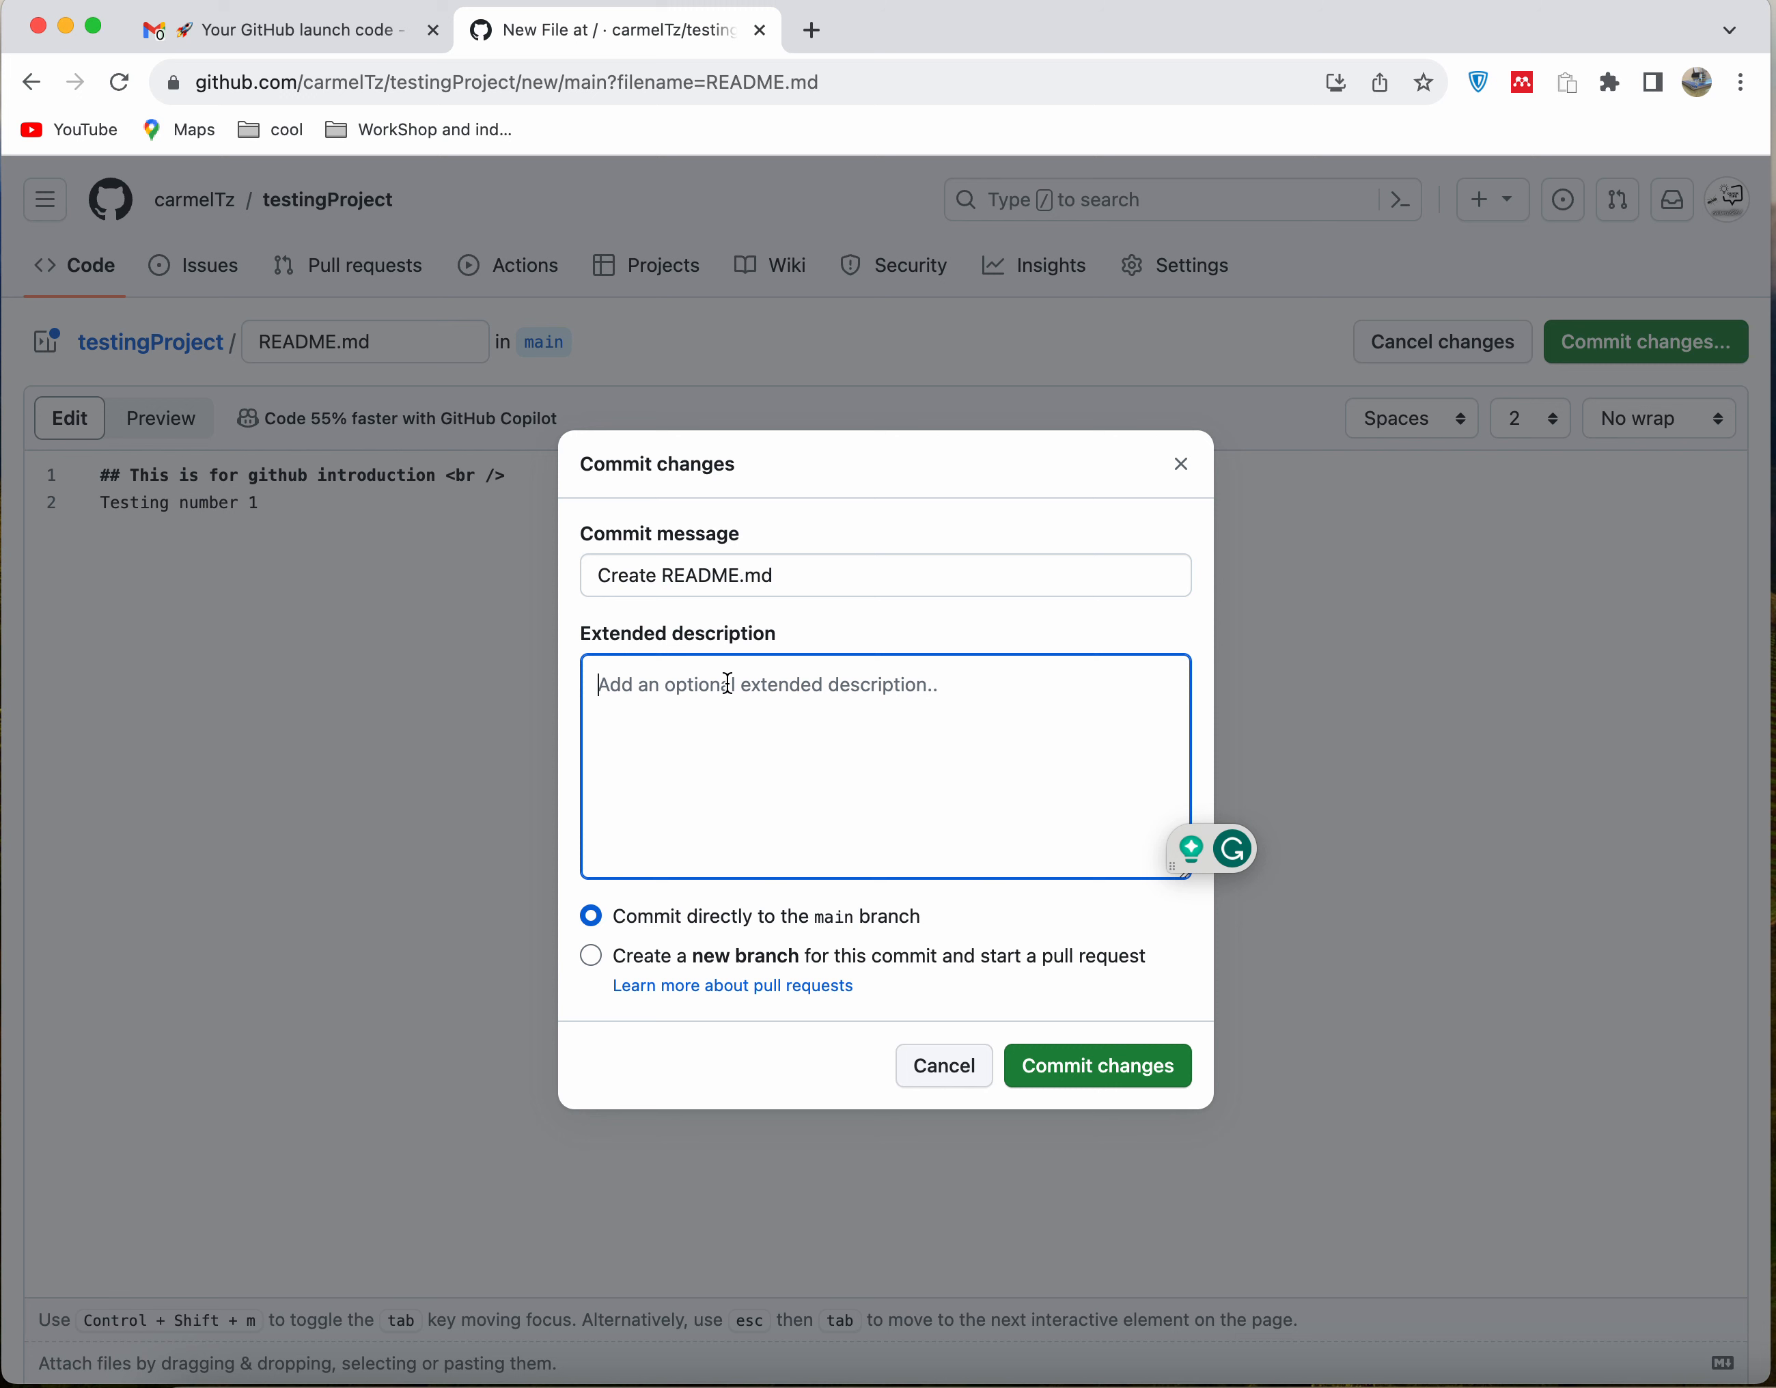
type("Creation of a readFile")
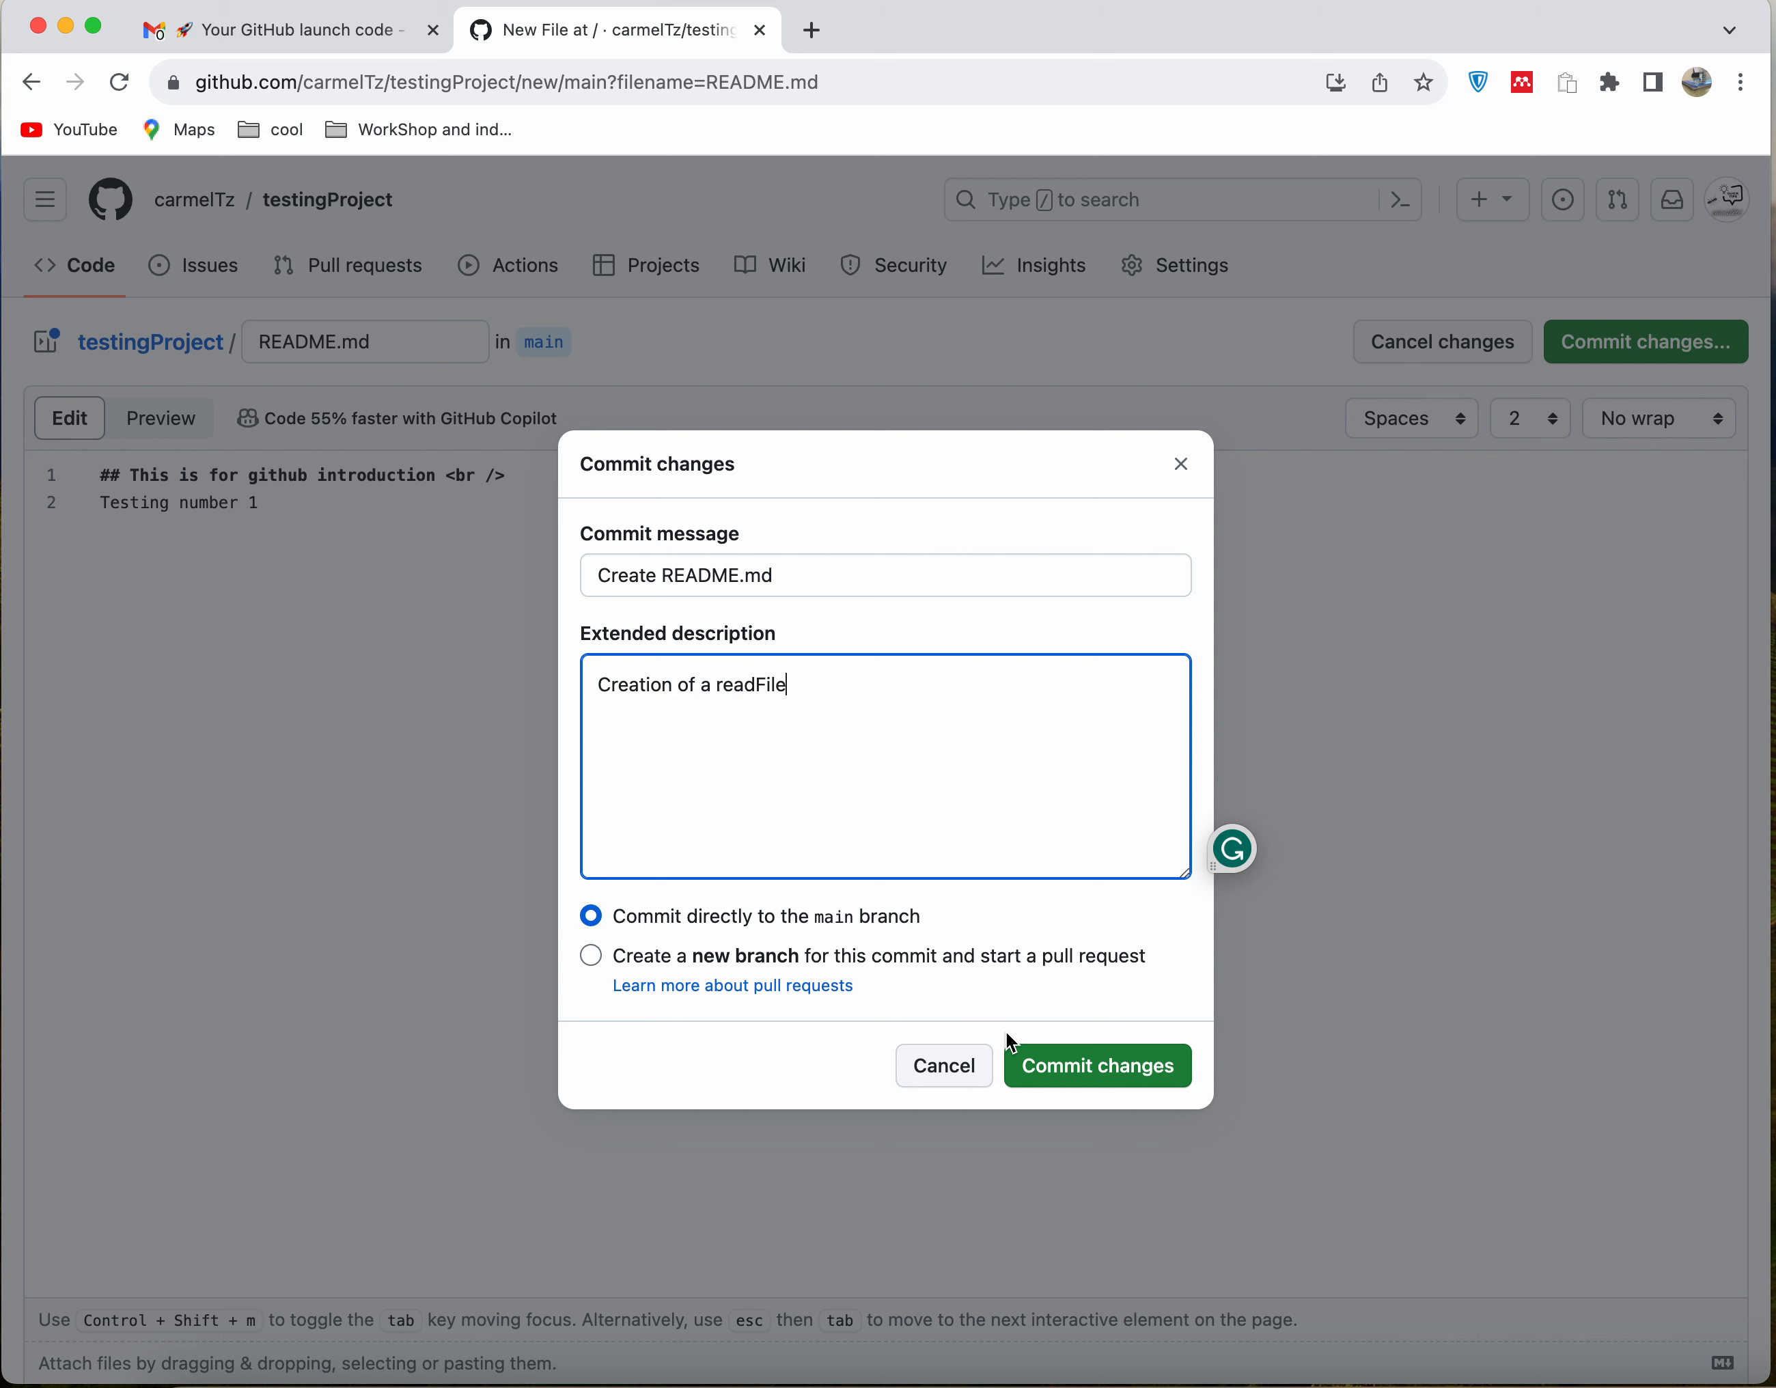
left_click(1111, 1041)
left_click(1114, 1072)
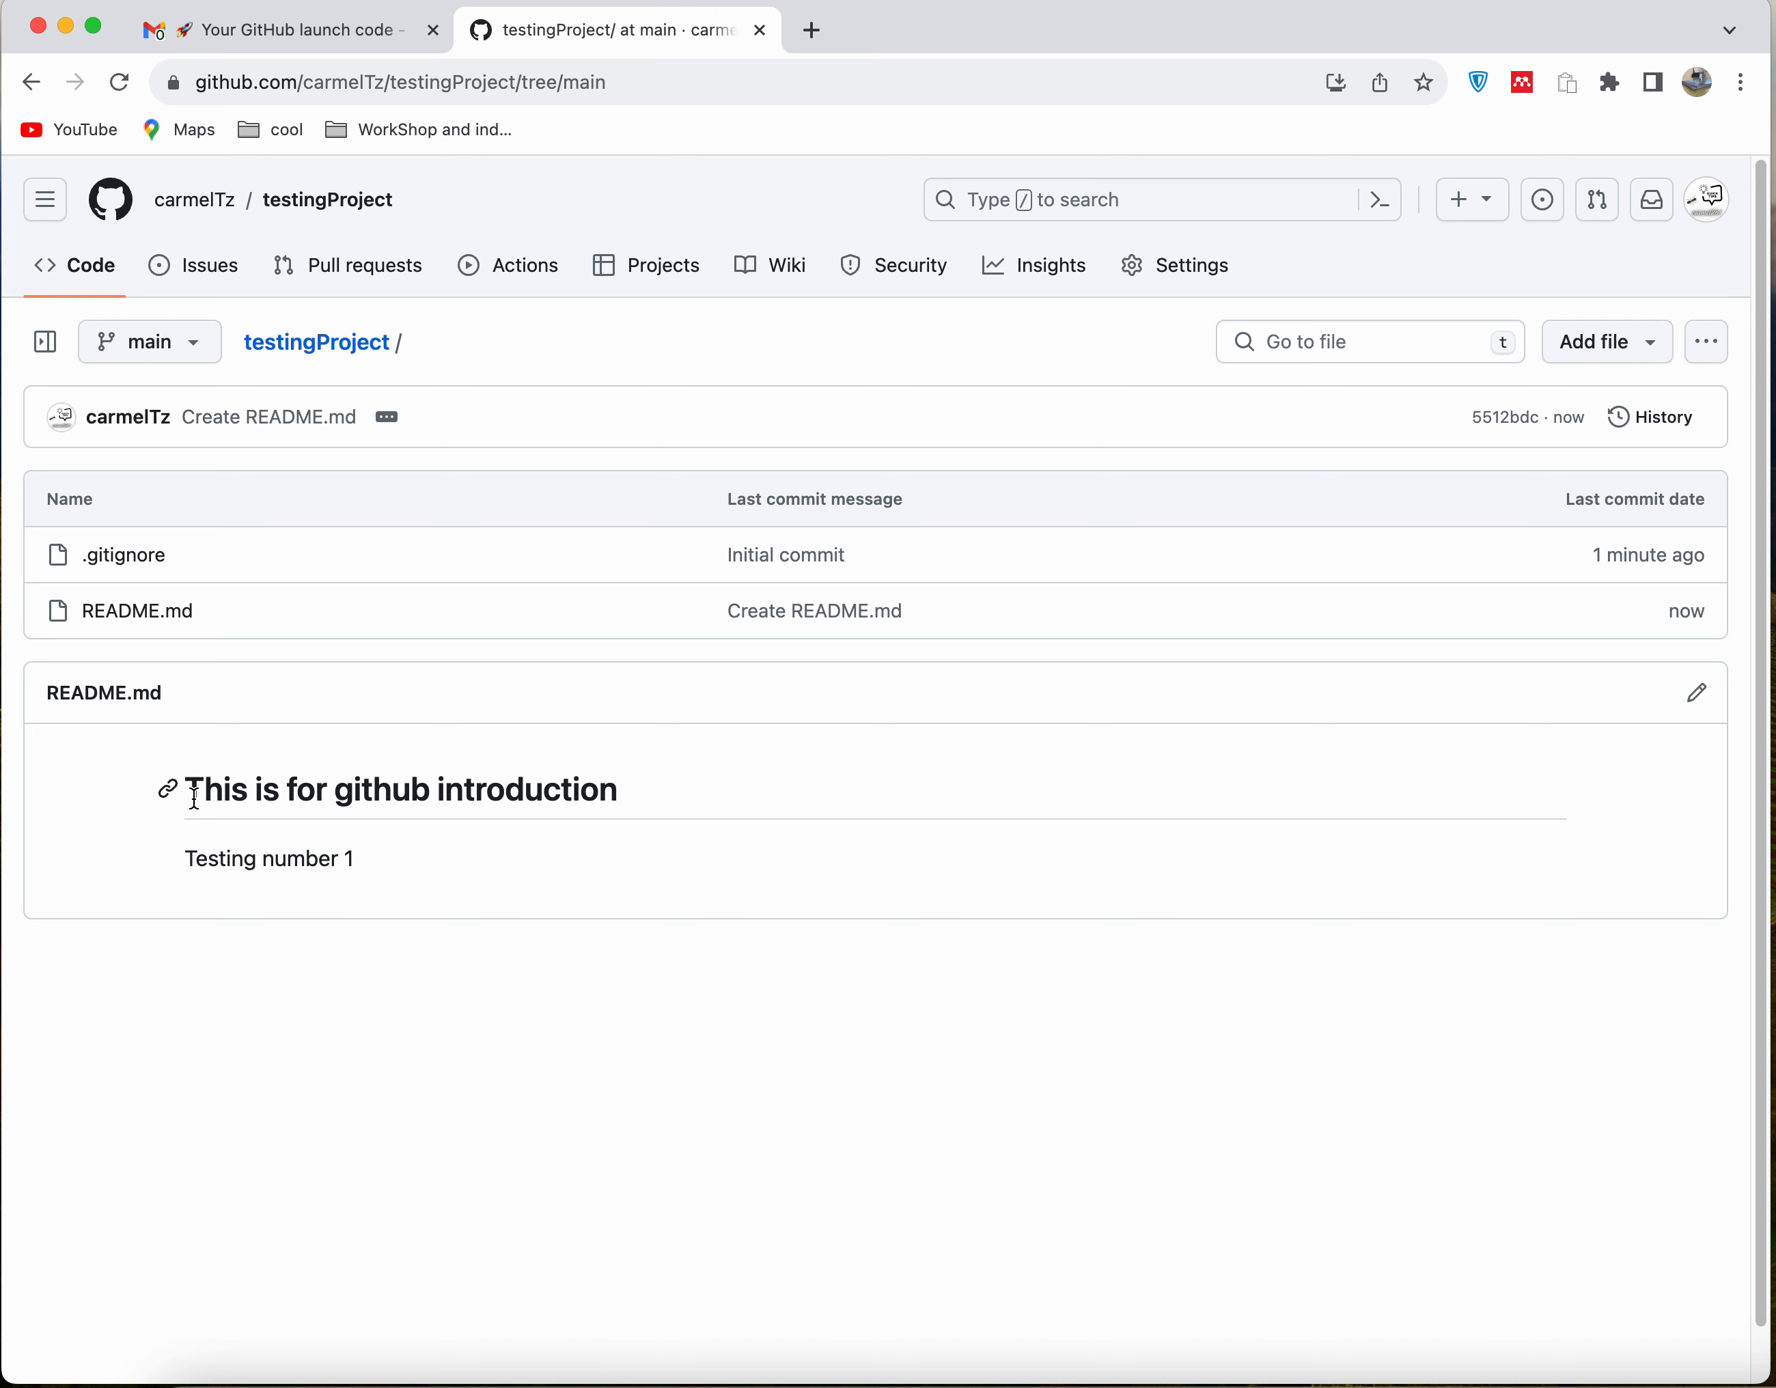
Check the rendered README heading and the text line below it by highlighting each
left_click_drag(195, 794, 673, 809)
left_click(426, 886)
triple_click(269, 896)
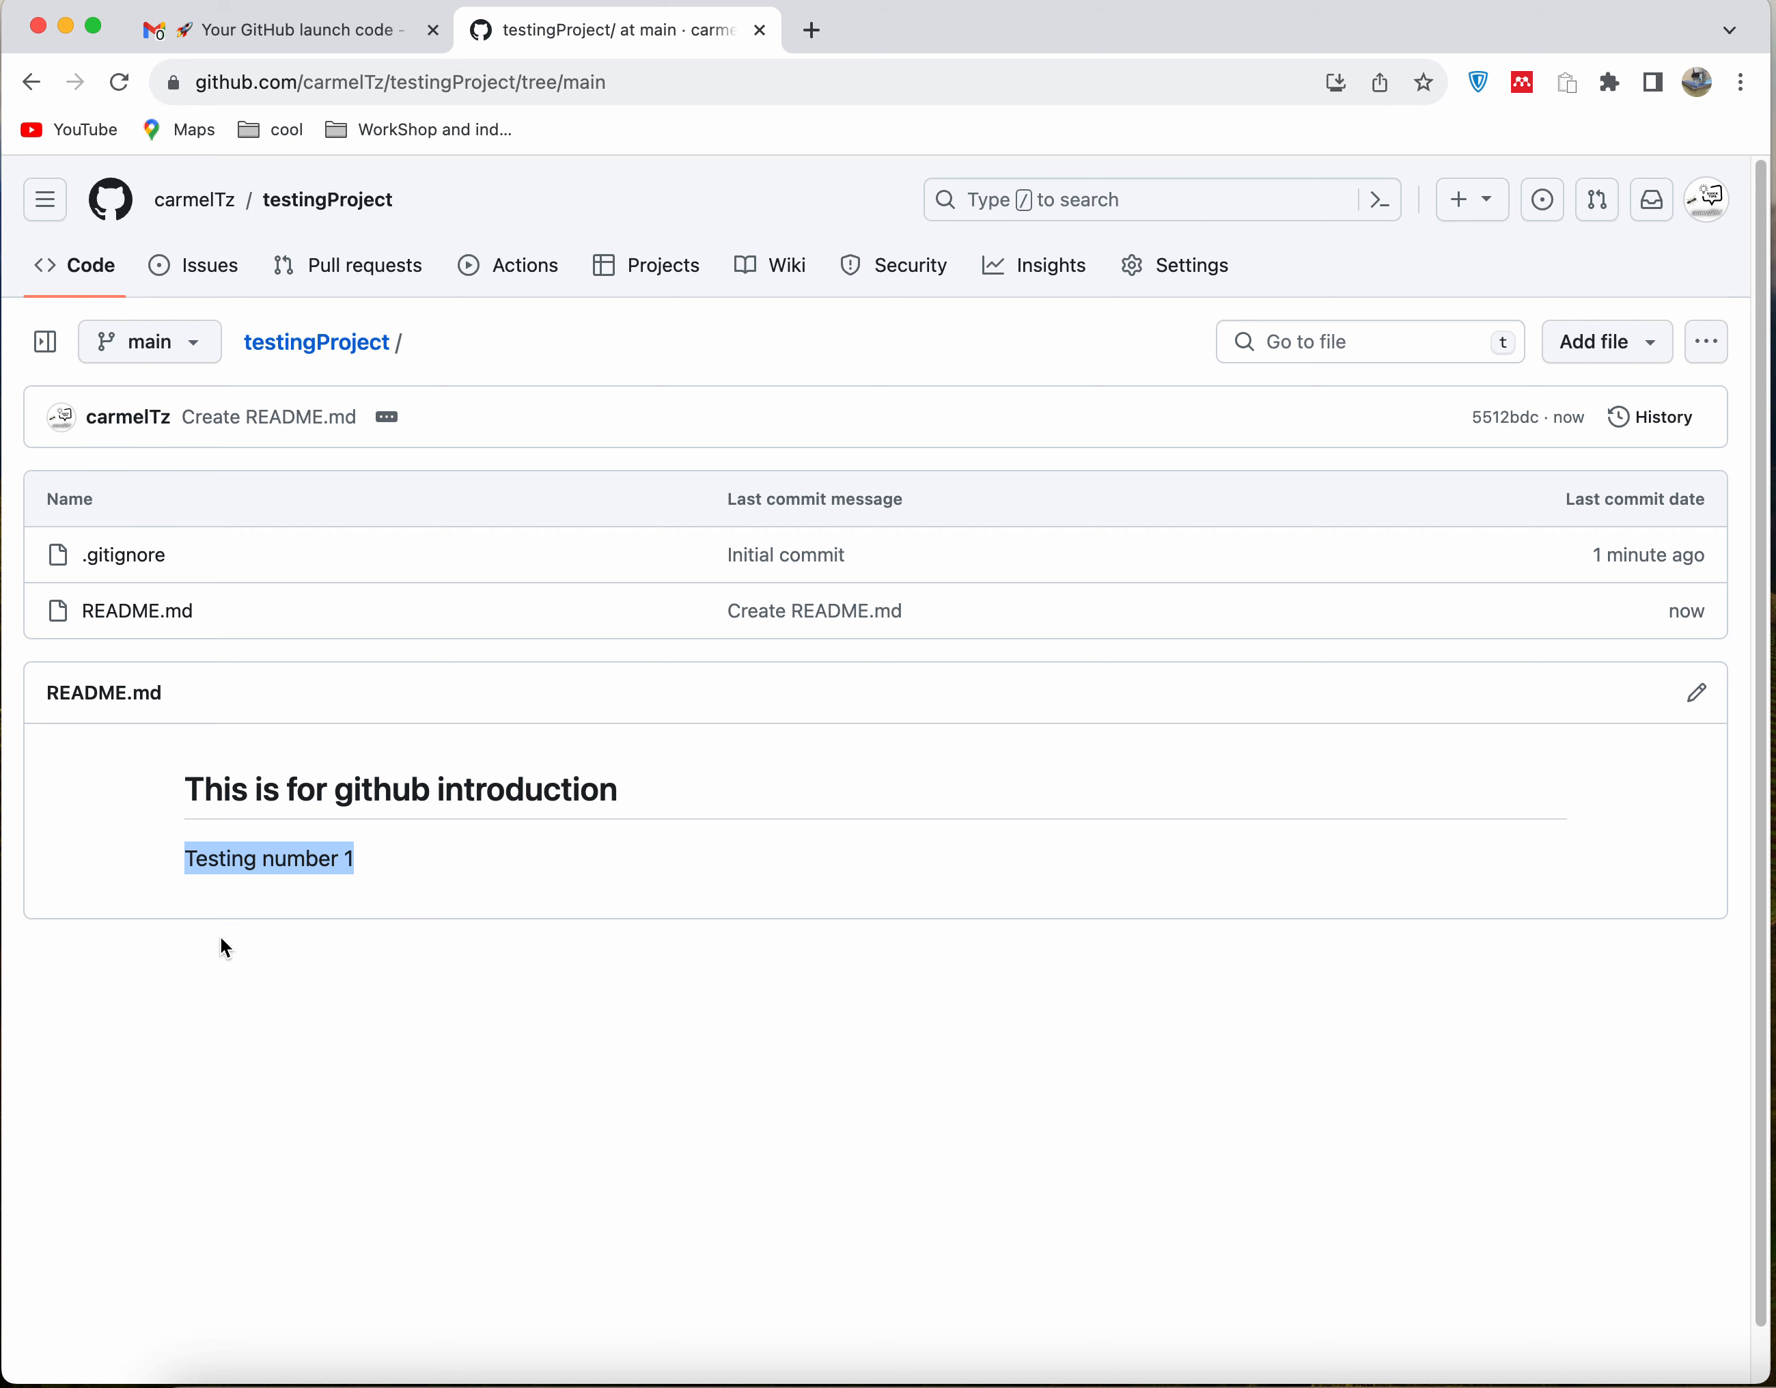
Open the .gitignore file, look through its ignore rules and highlight the node_modules/ entry under Dependency directories
left_click(142, 564)
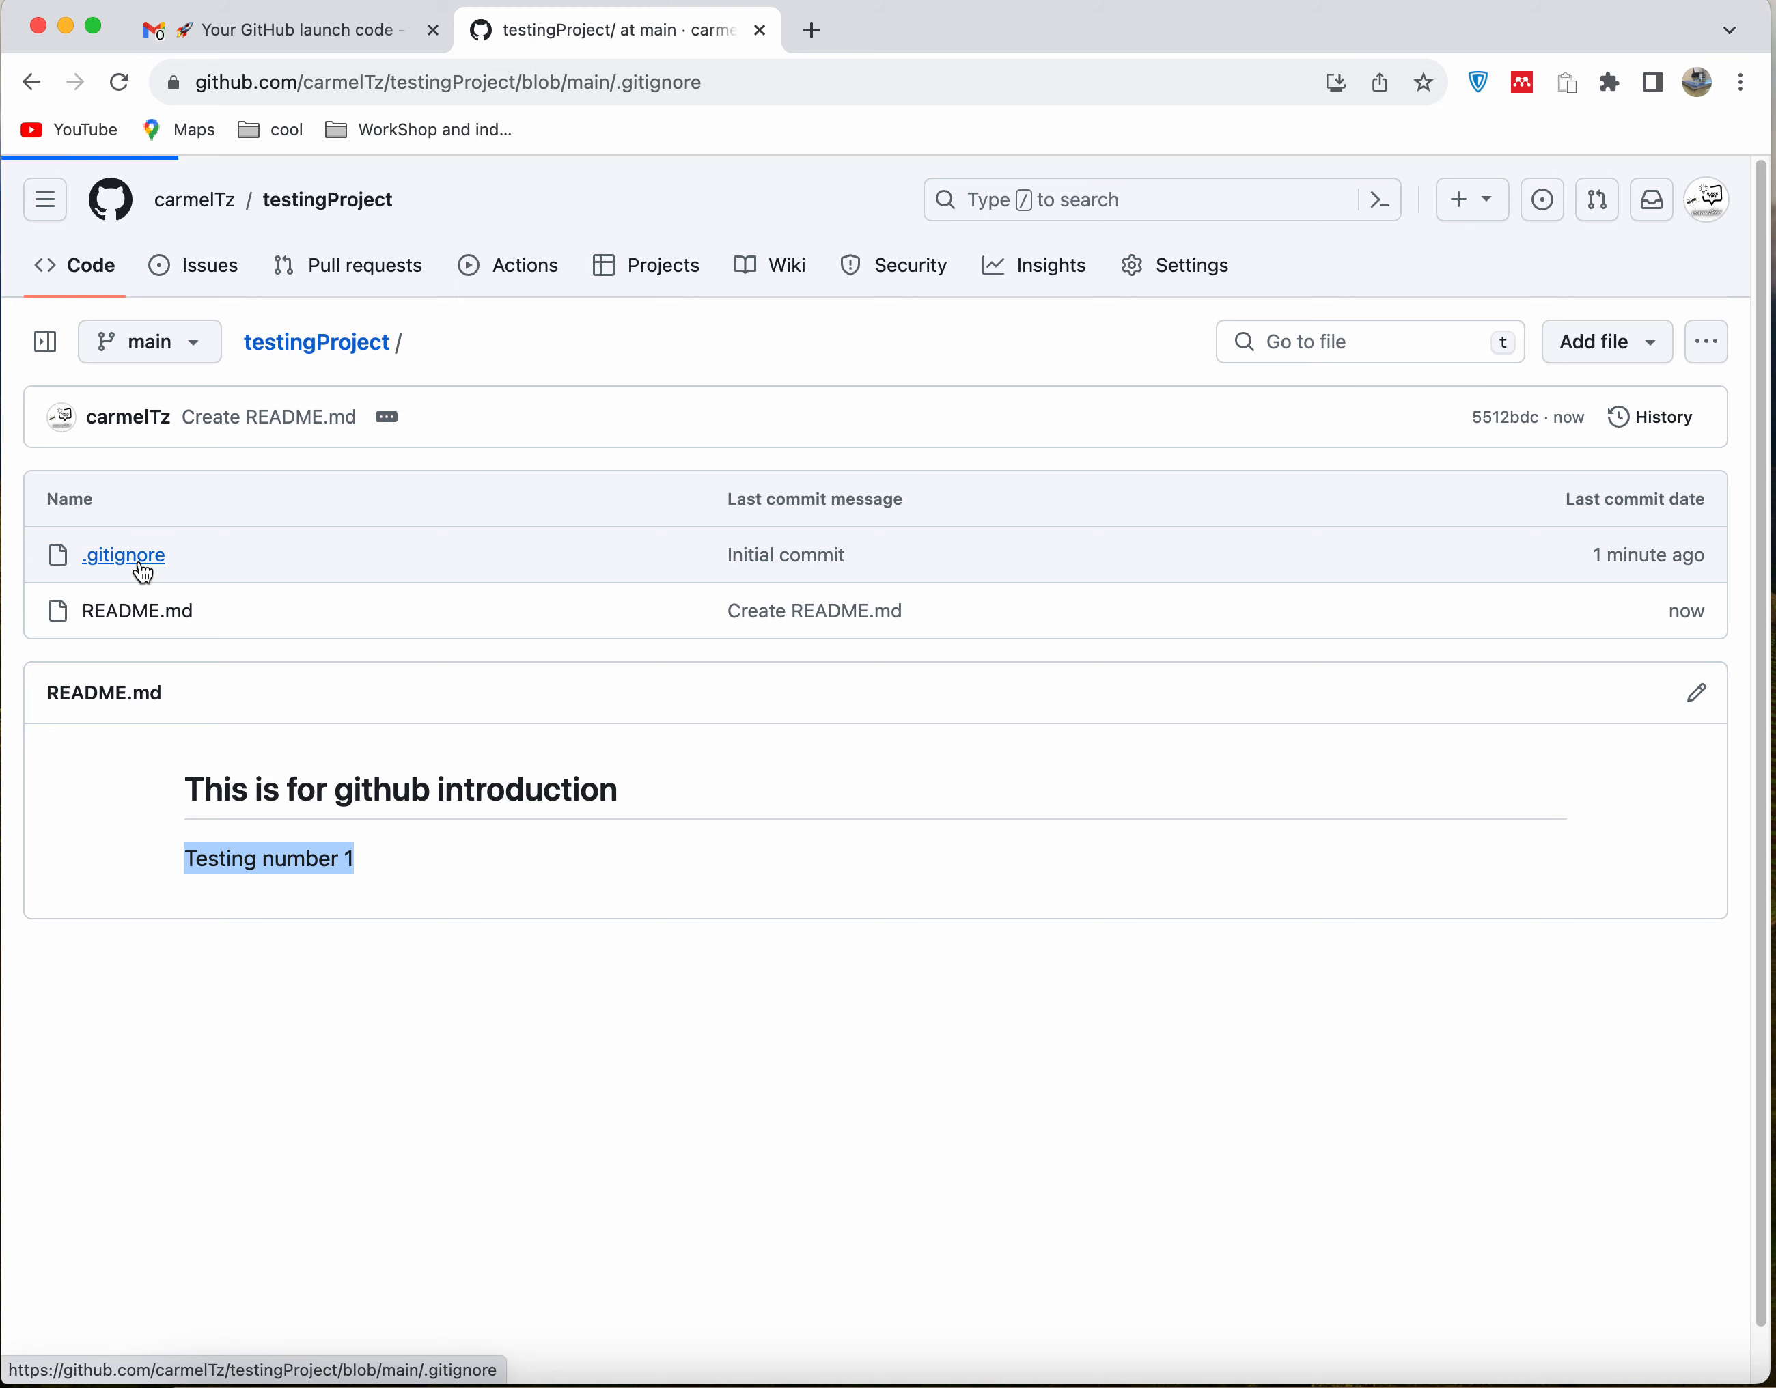
scroll(486, 918, "down", 20)
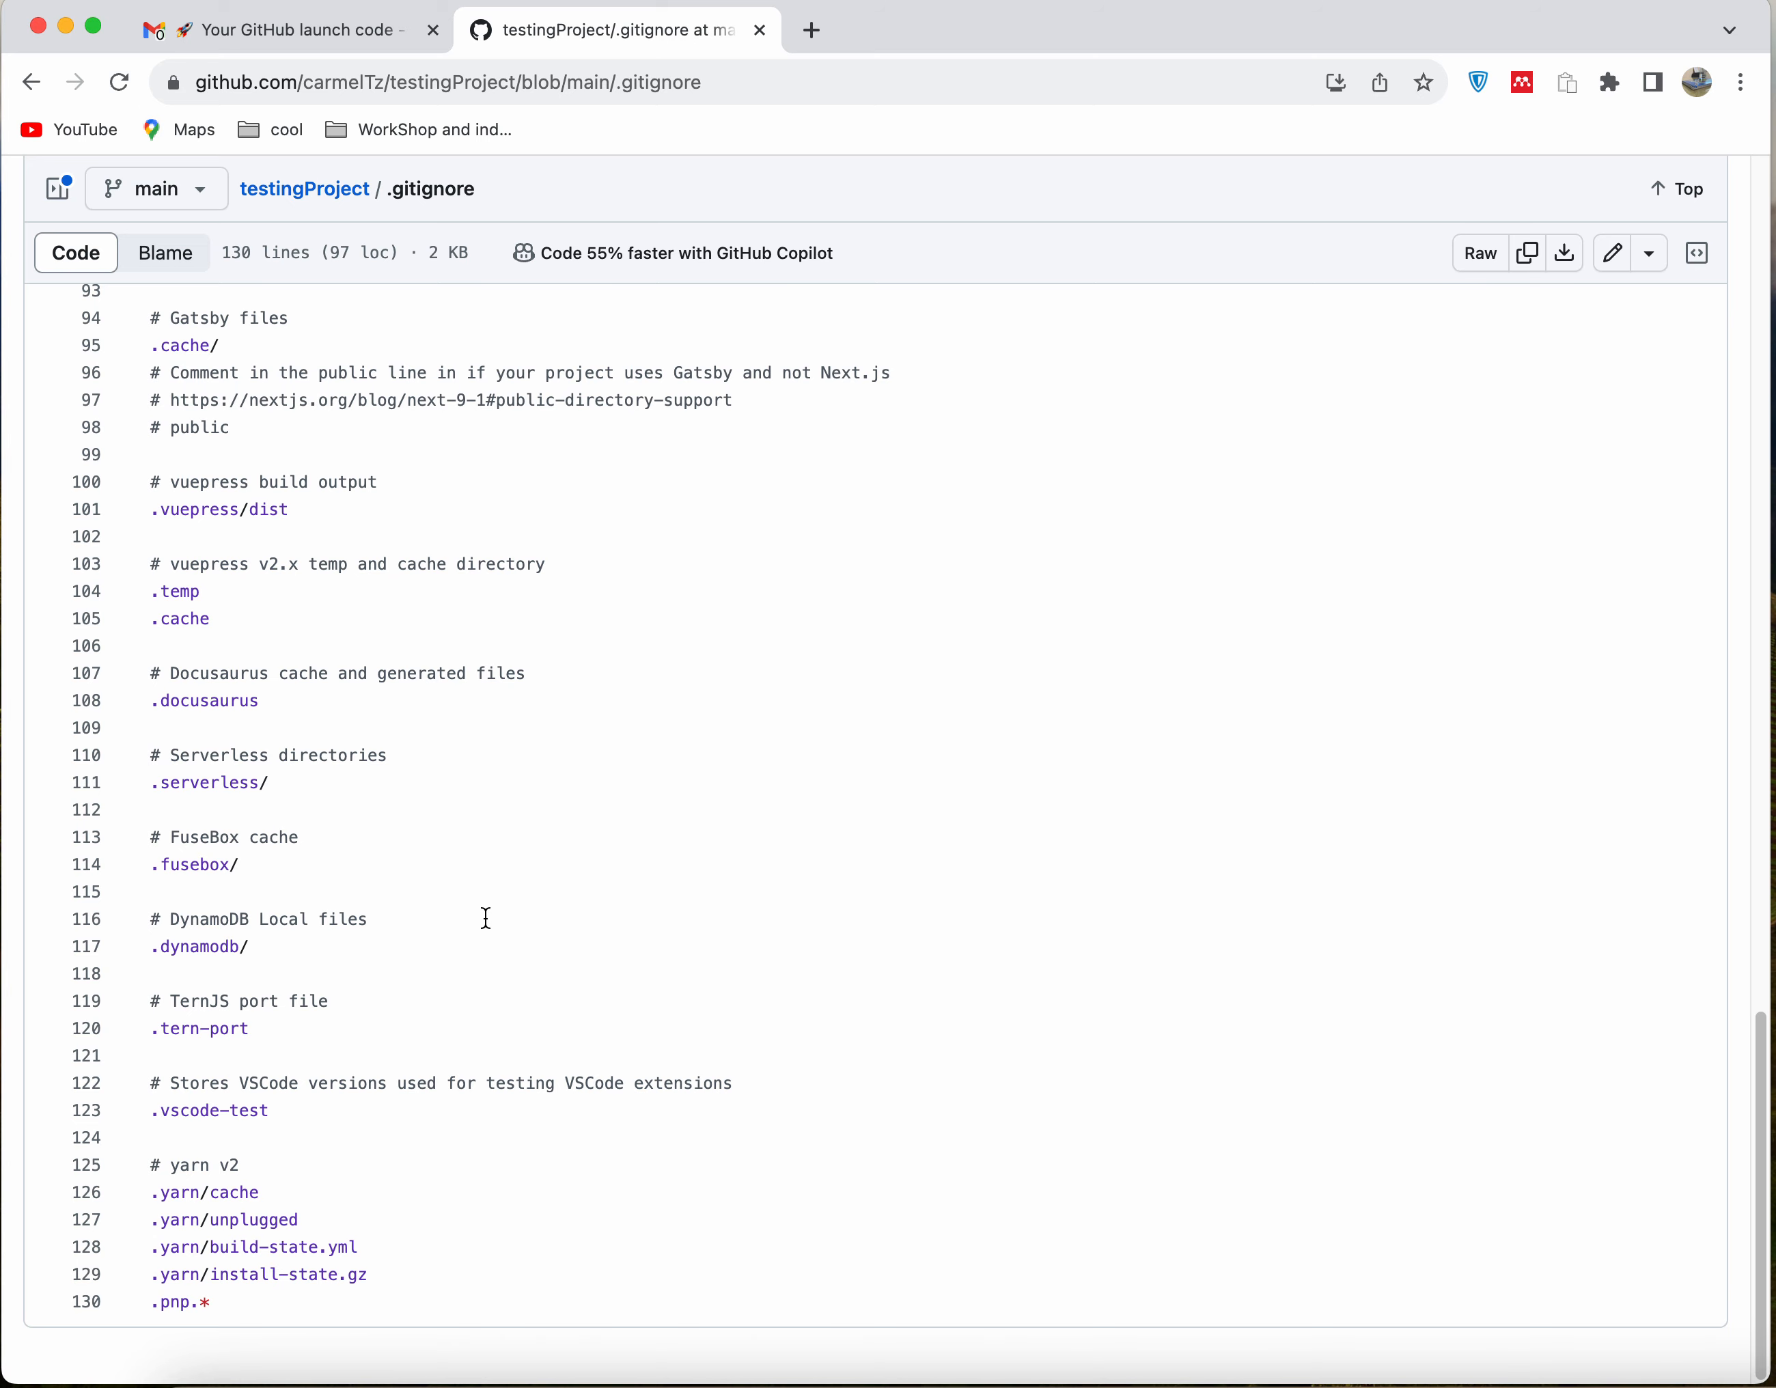
scroll(487, 919, "up", 20)
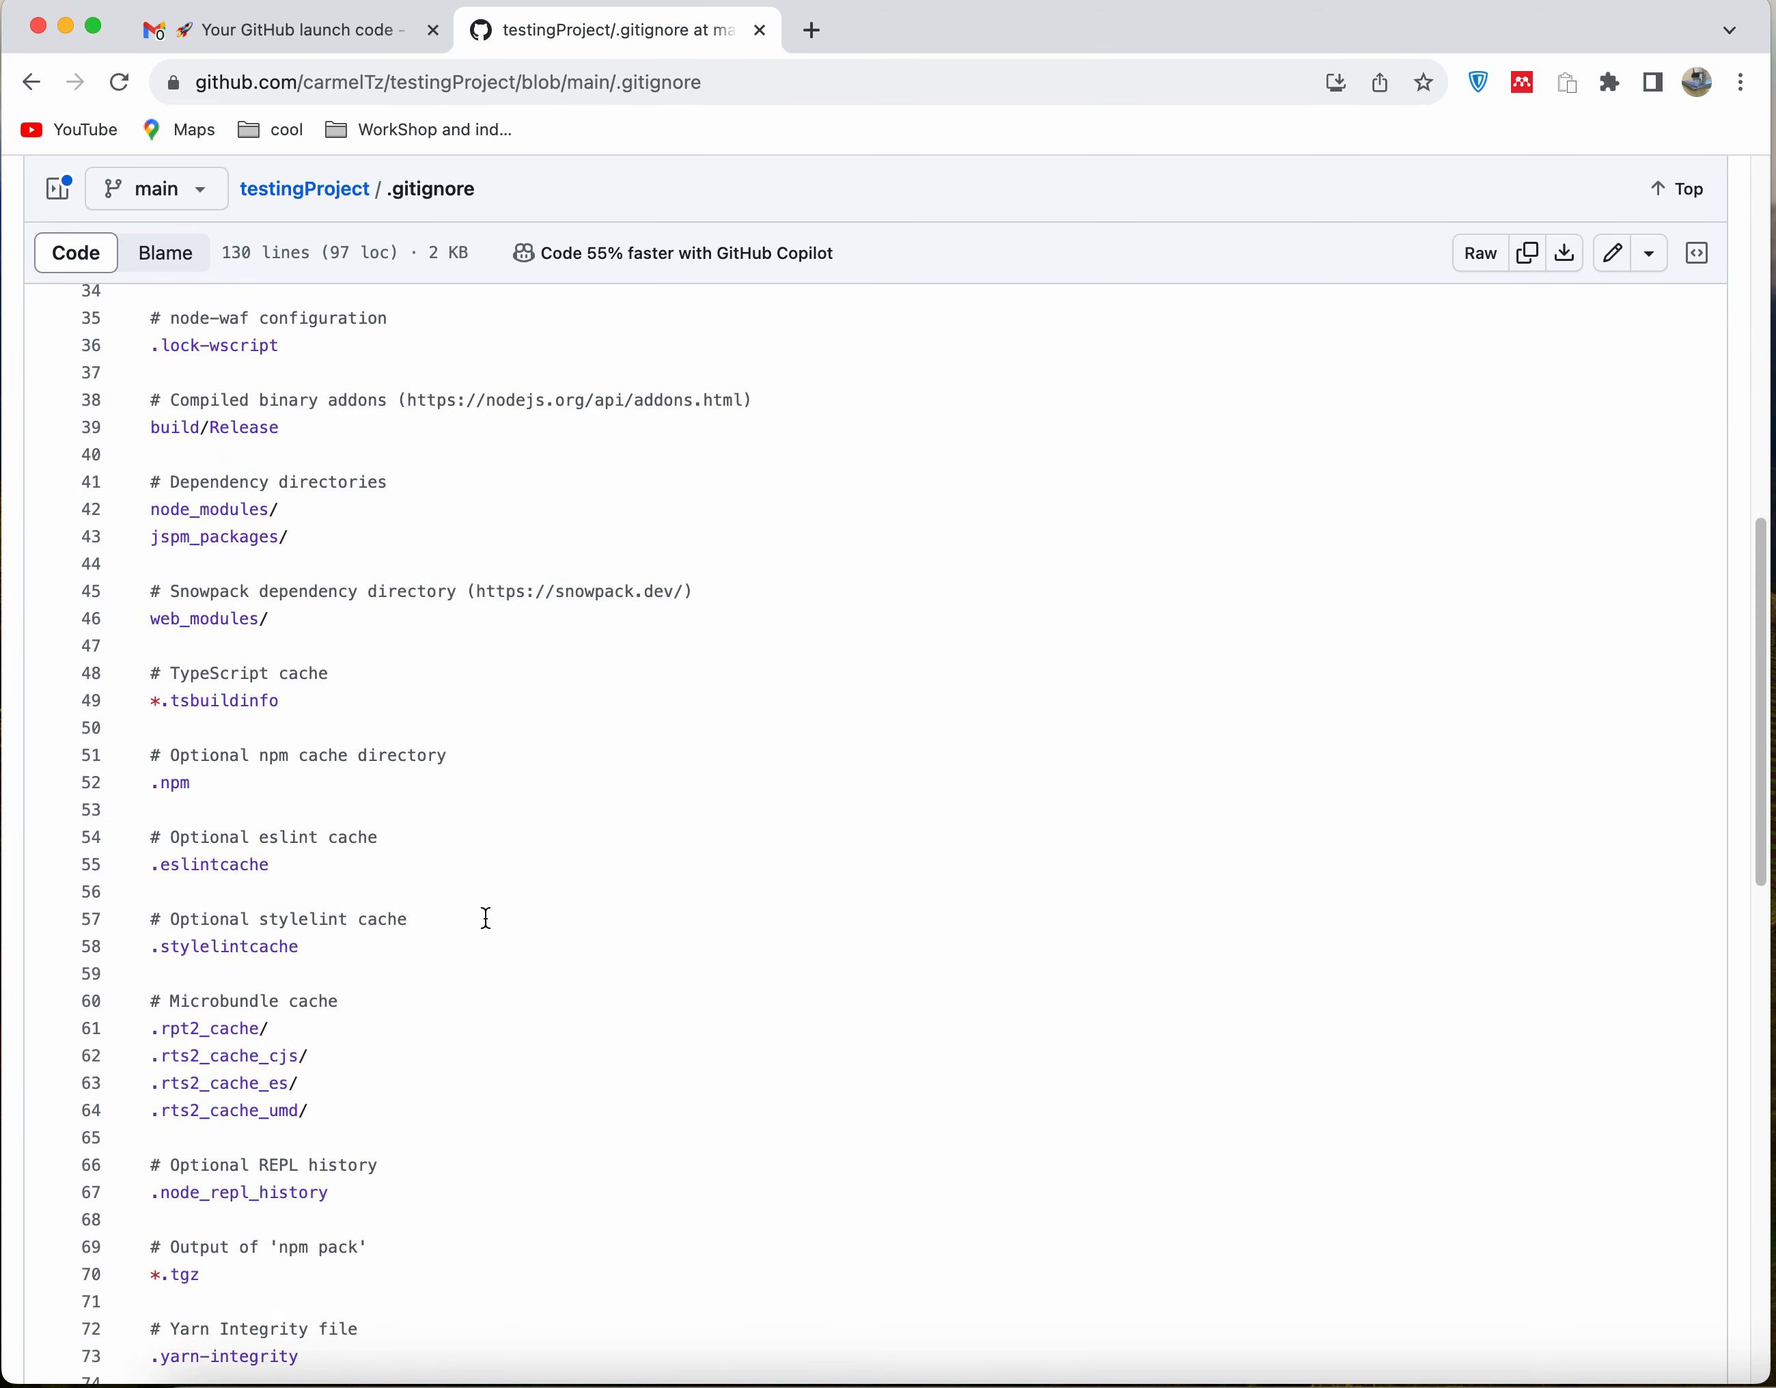
scroll(486, 918, "up", 9)
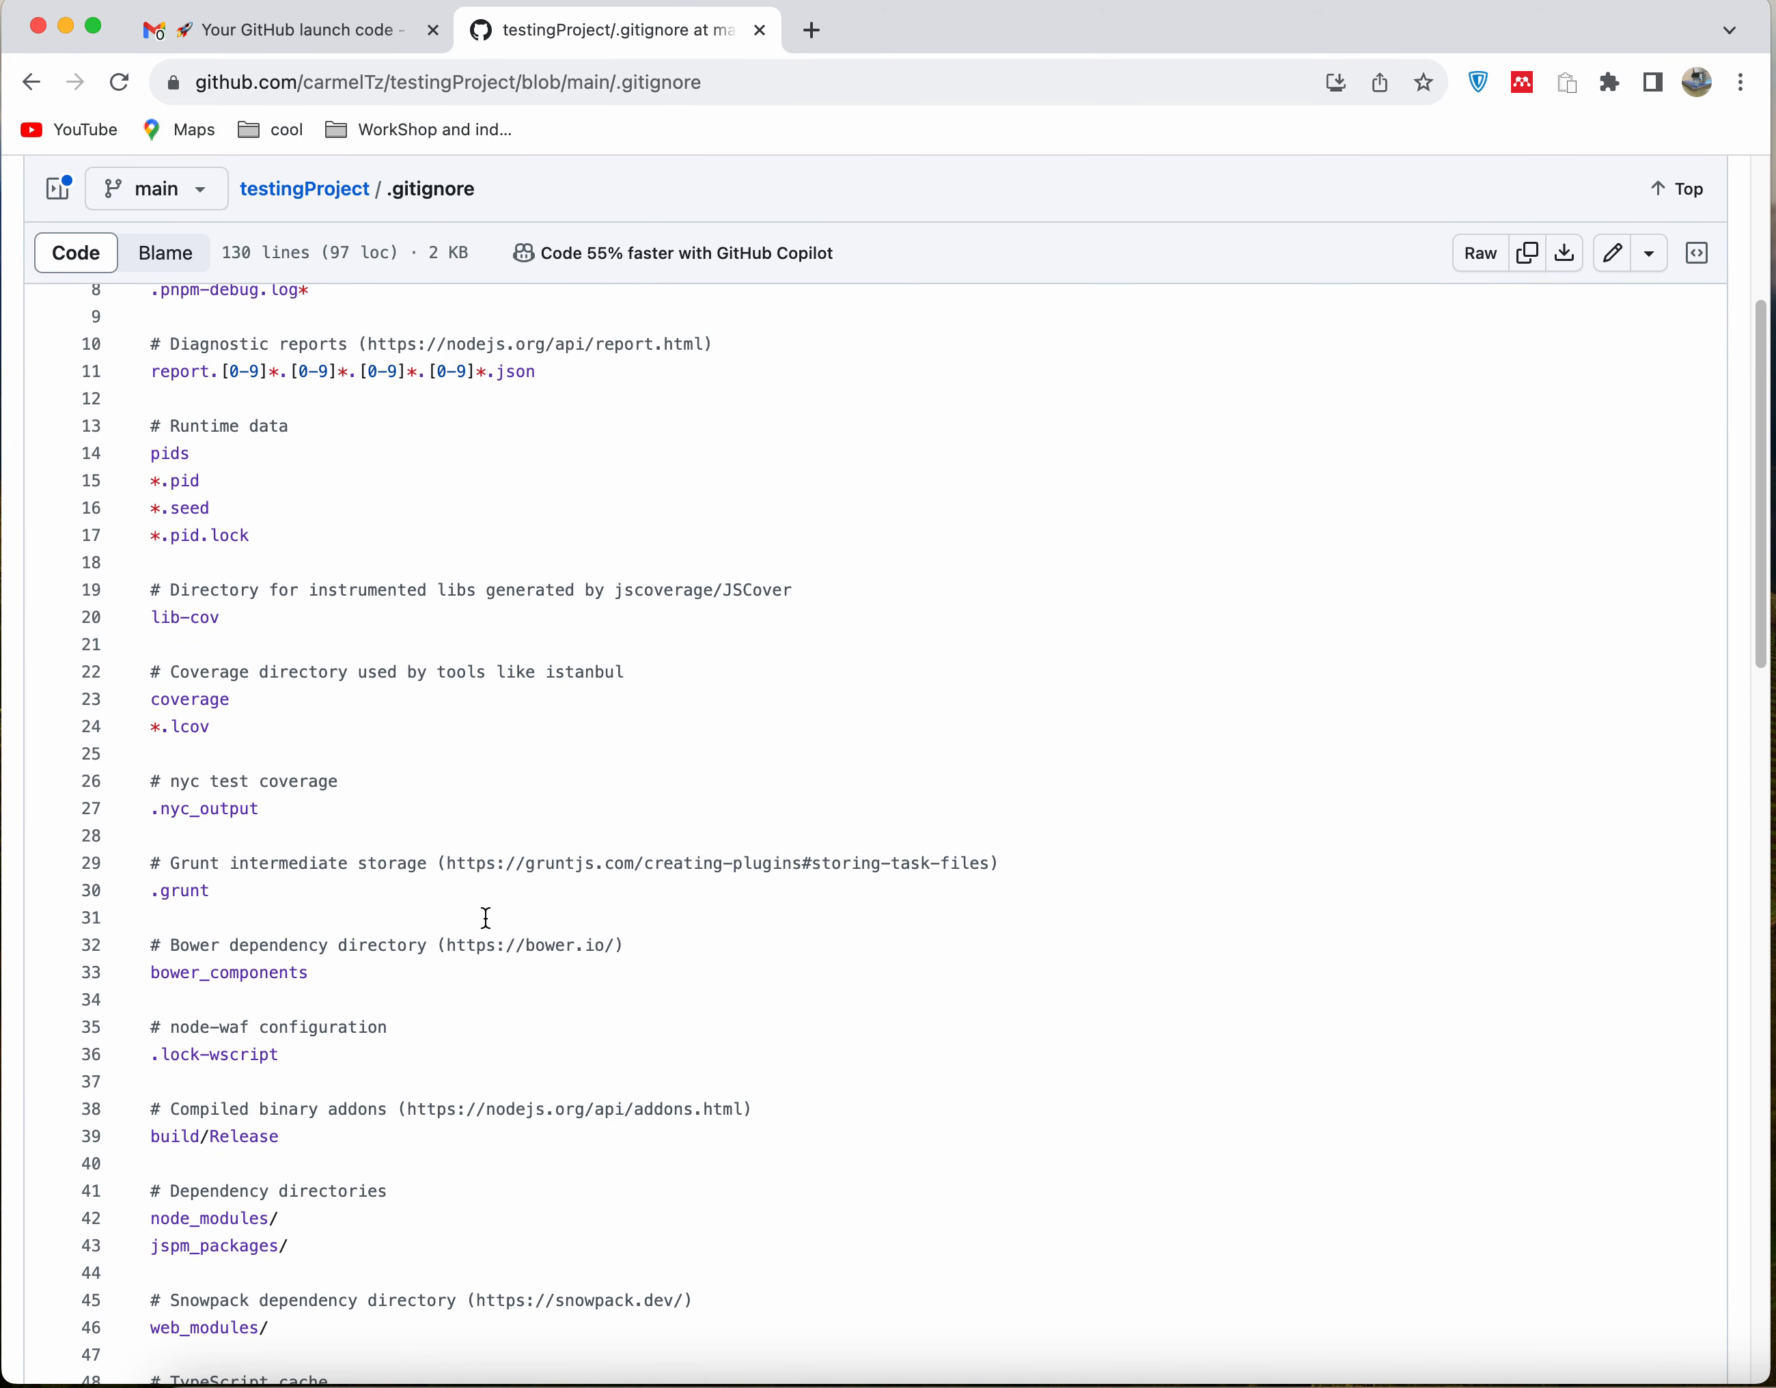
scroll(486, 918, "up", 5)
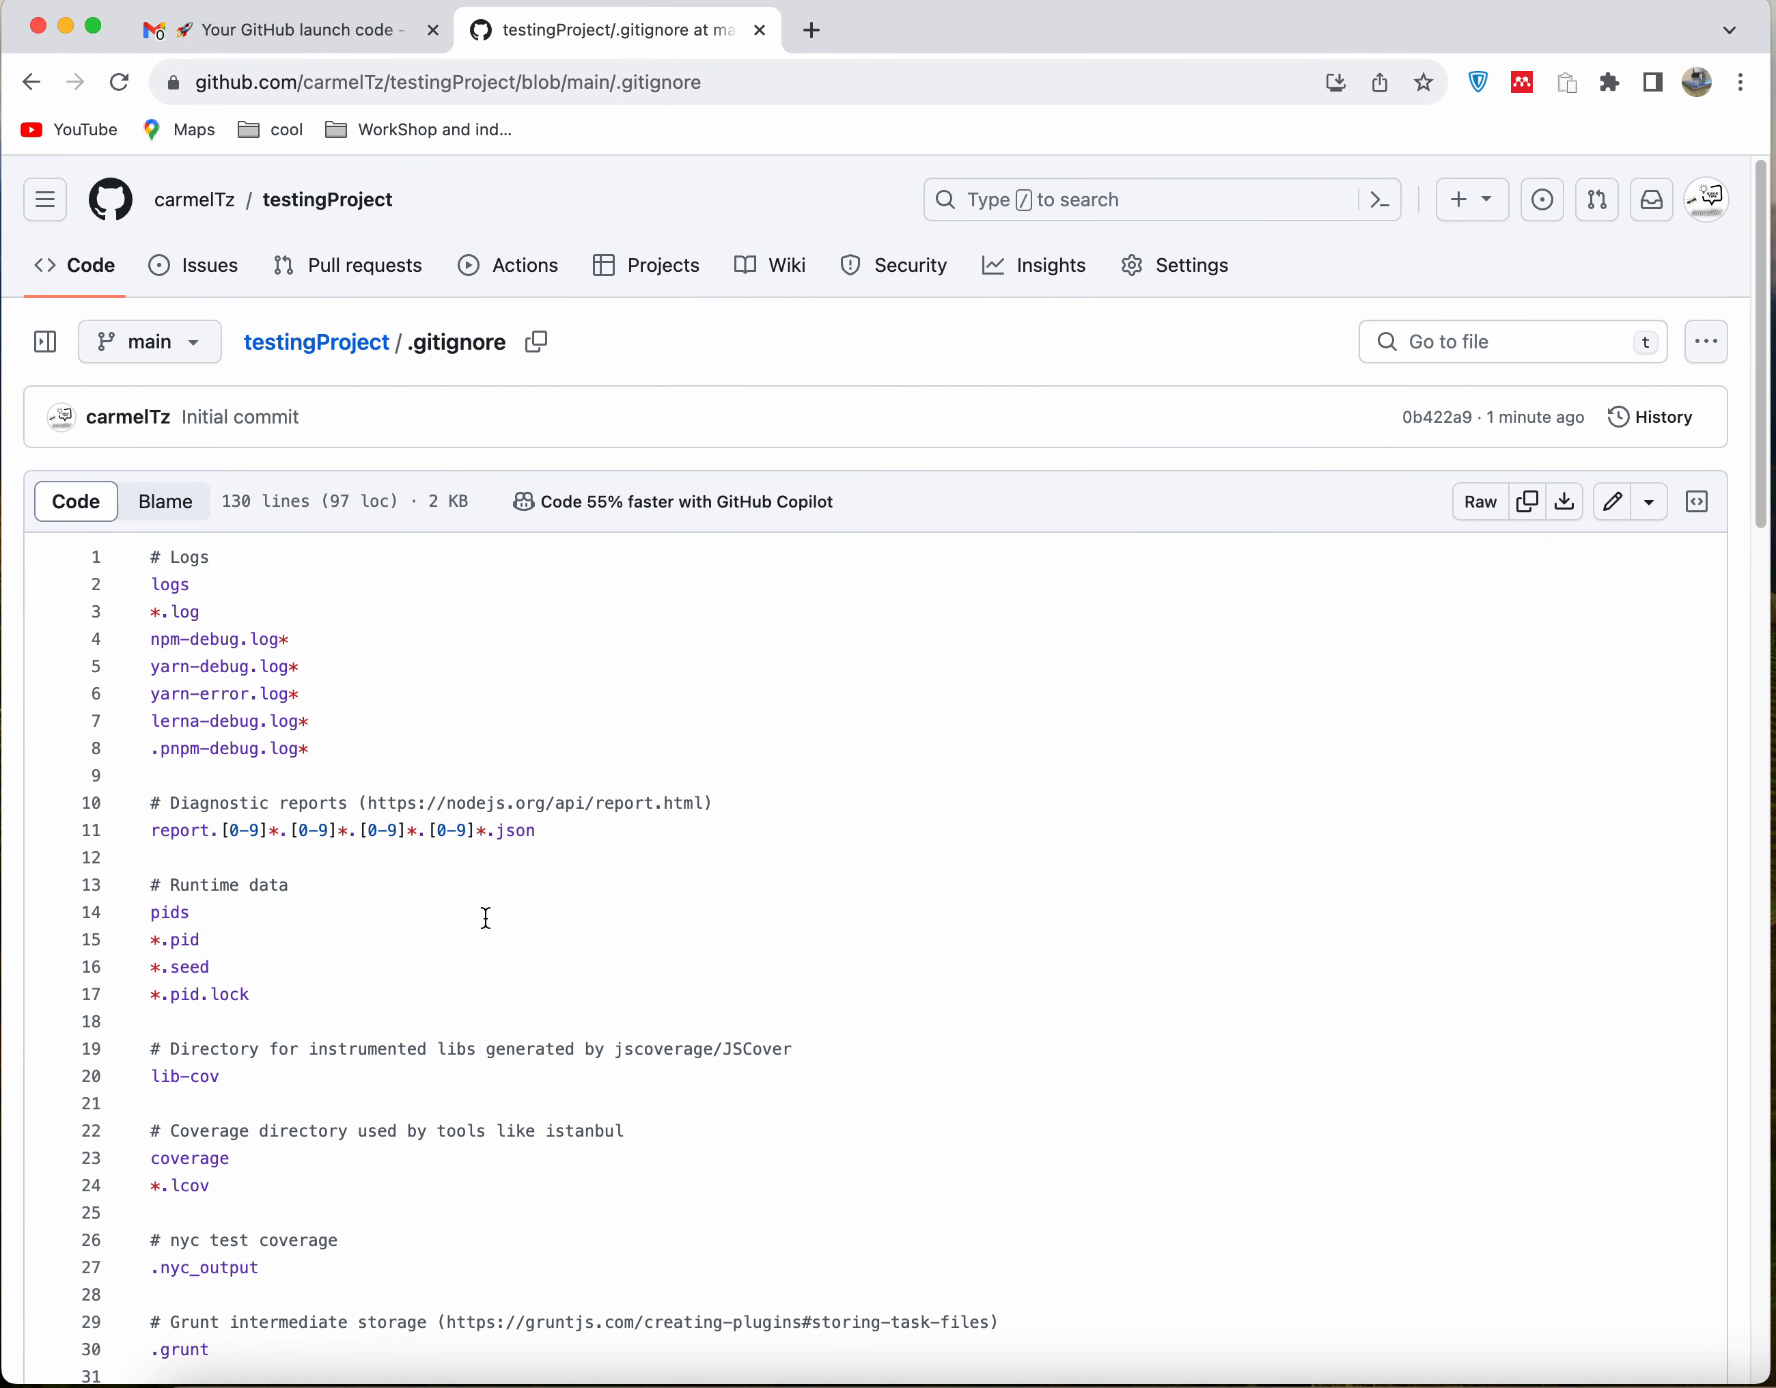
scroll(486, 918, "down", 6)
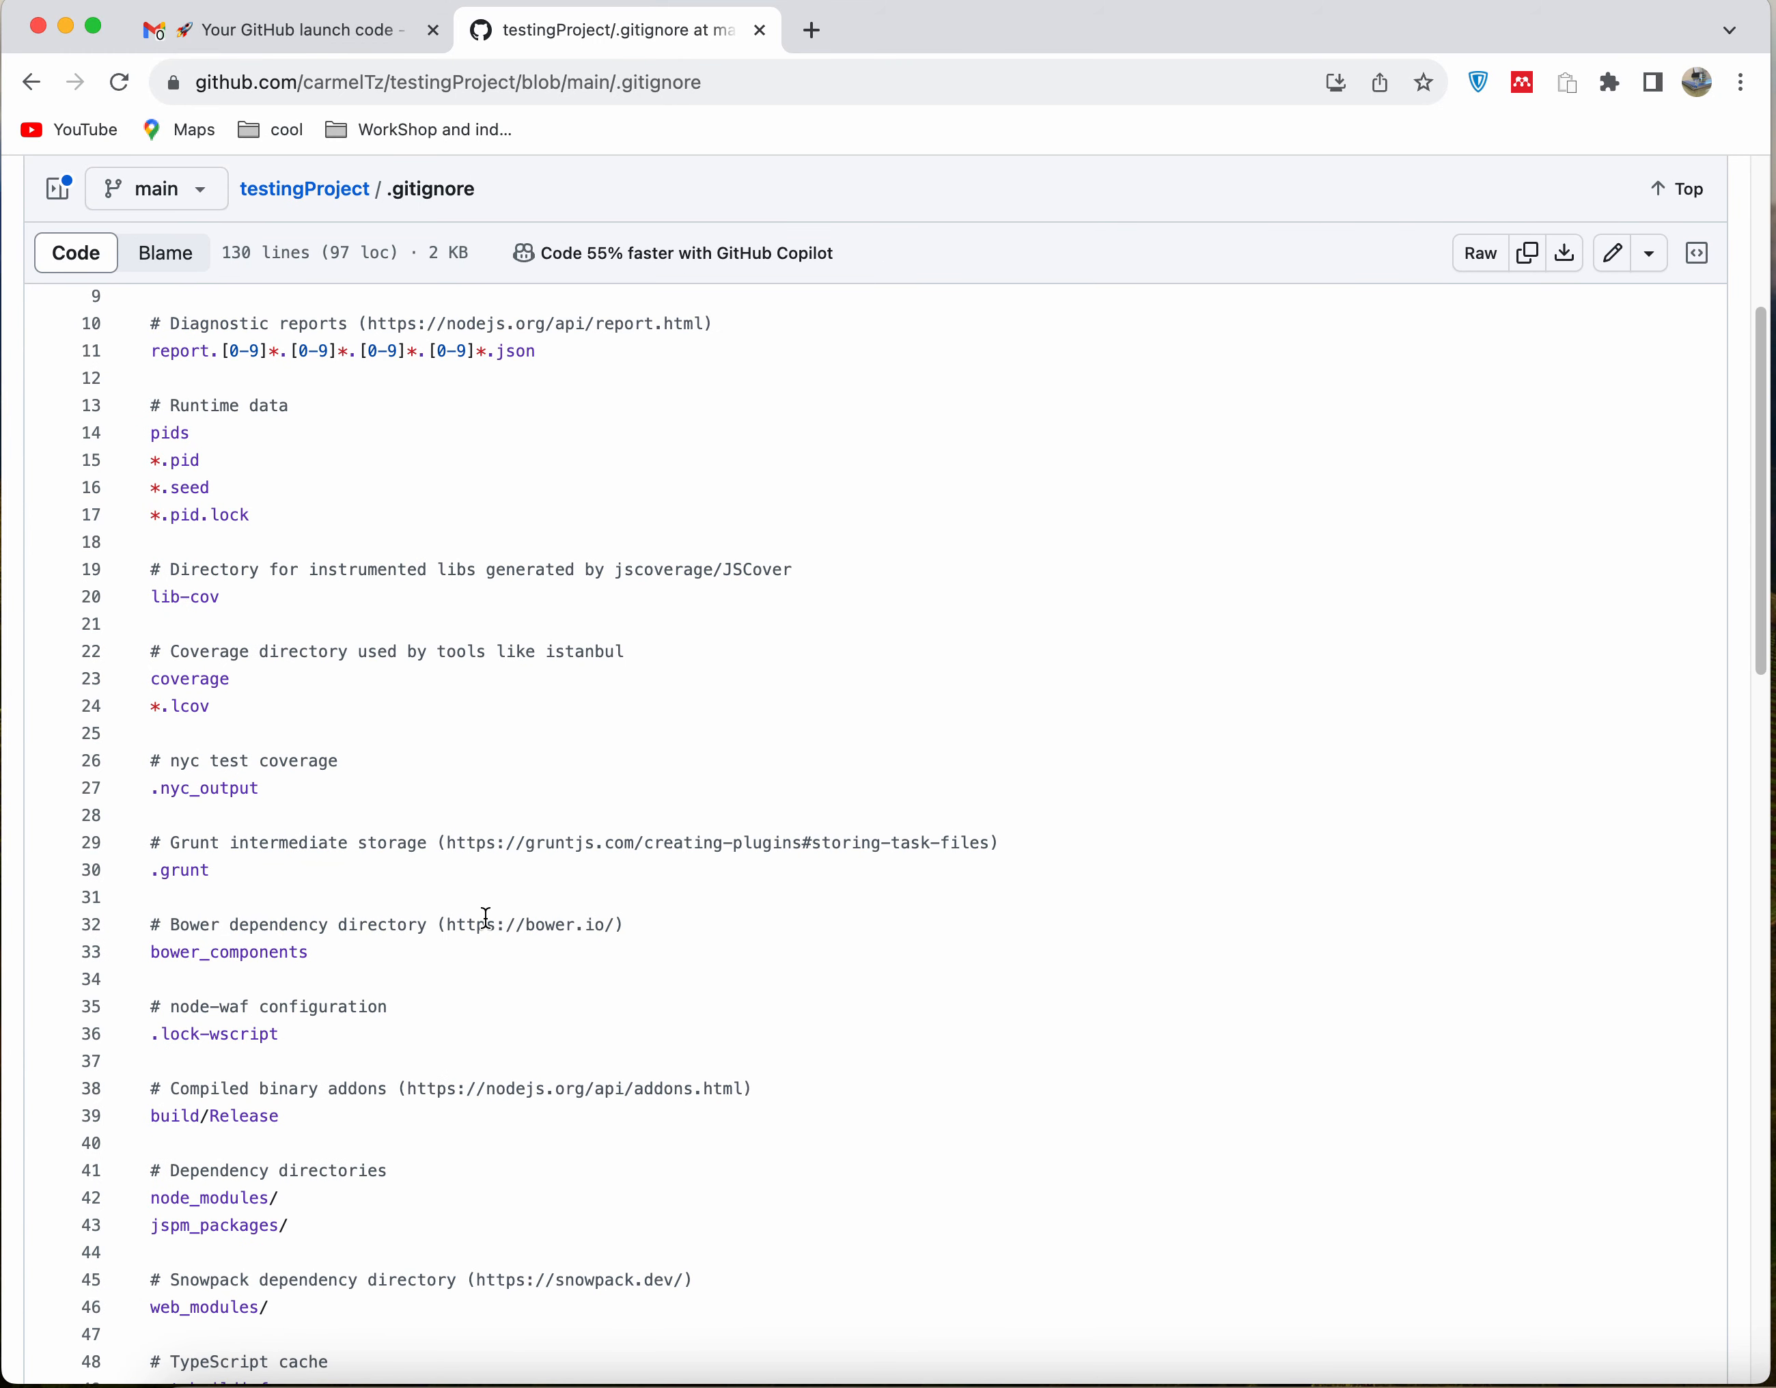
scroll(485, 920, "down", 3)
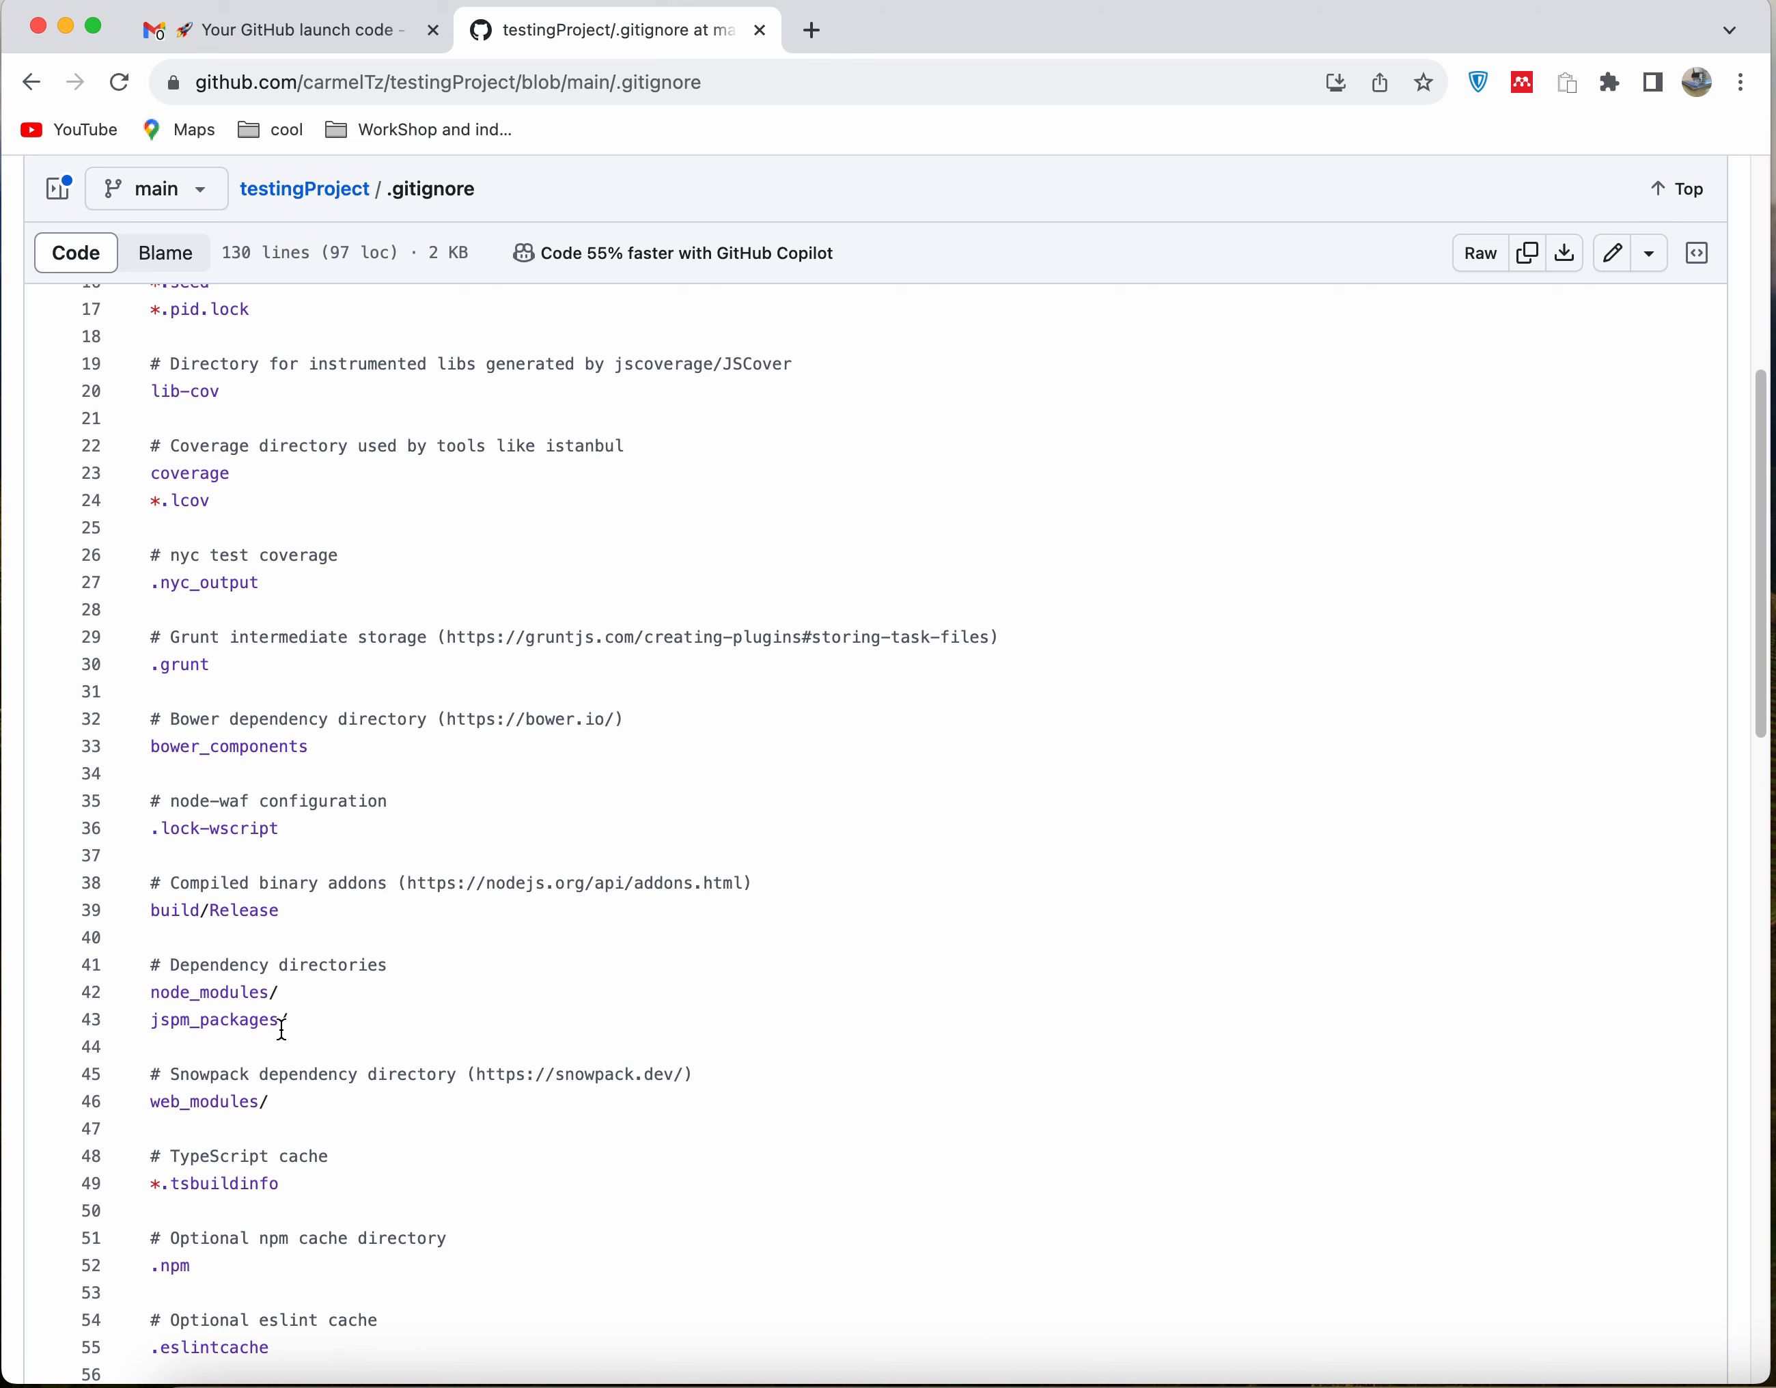
left_click_drag(289, 1003, 136, 996)
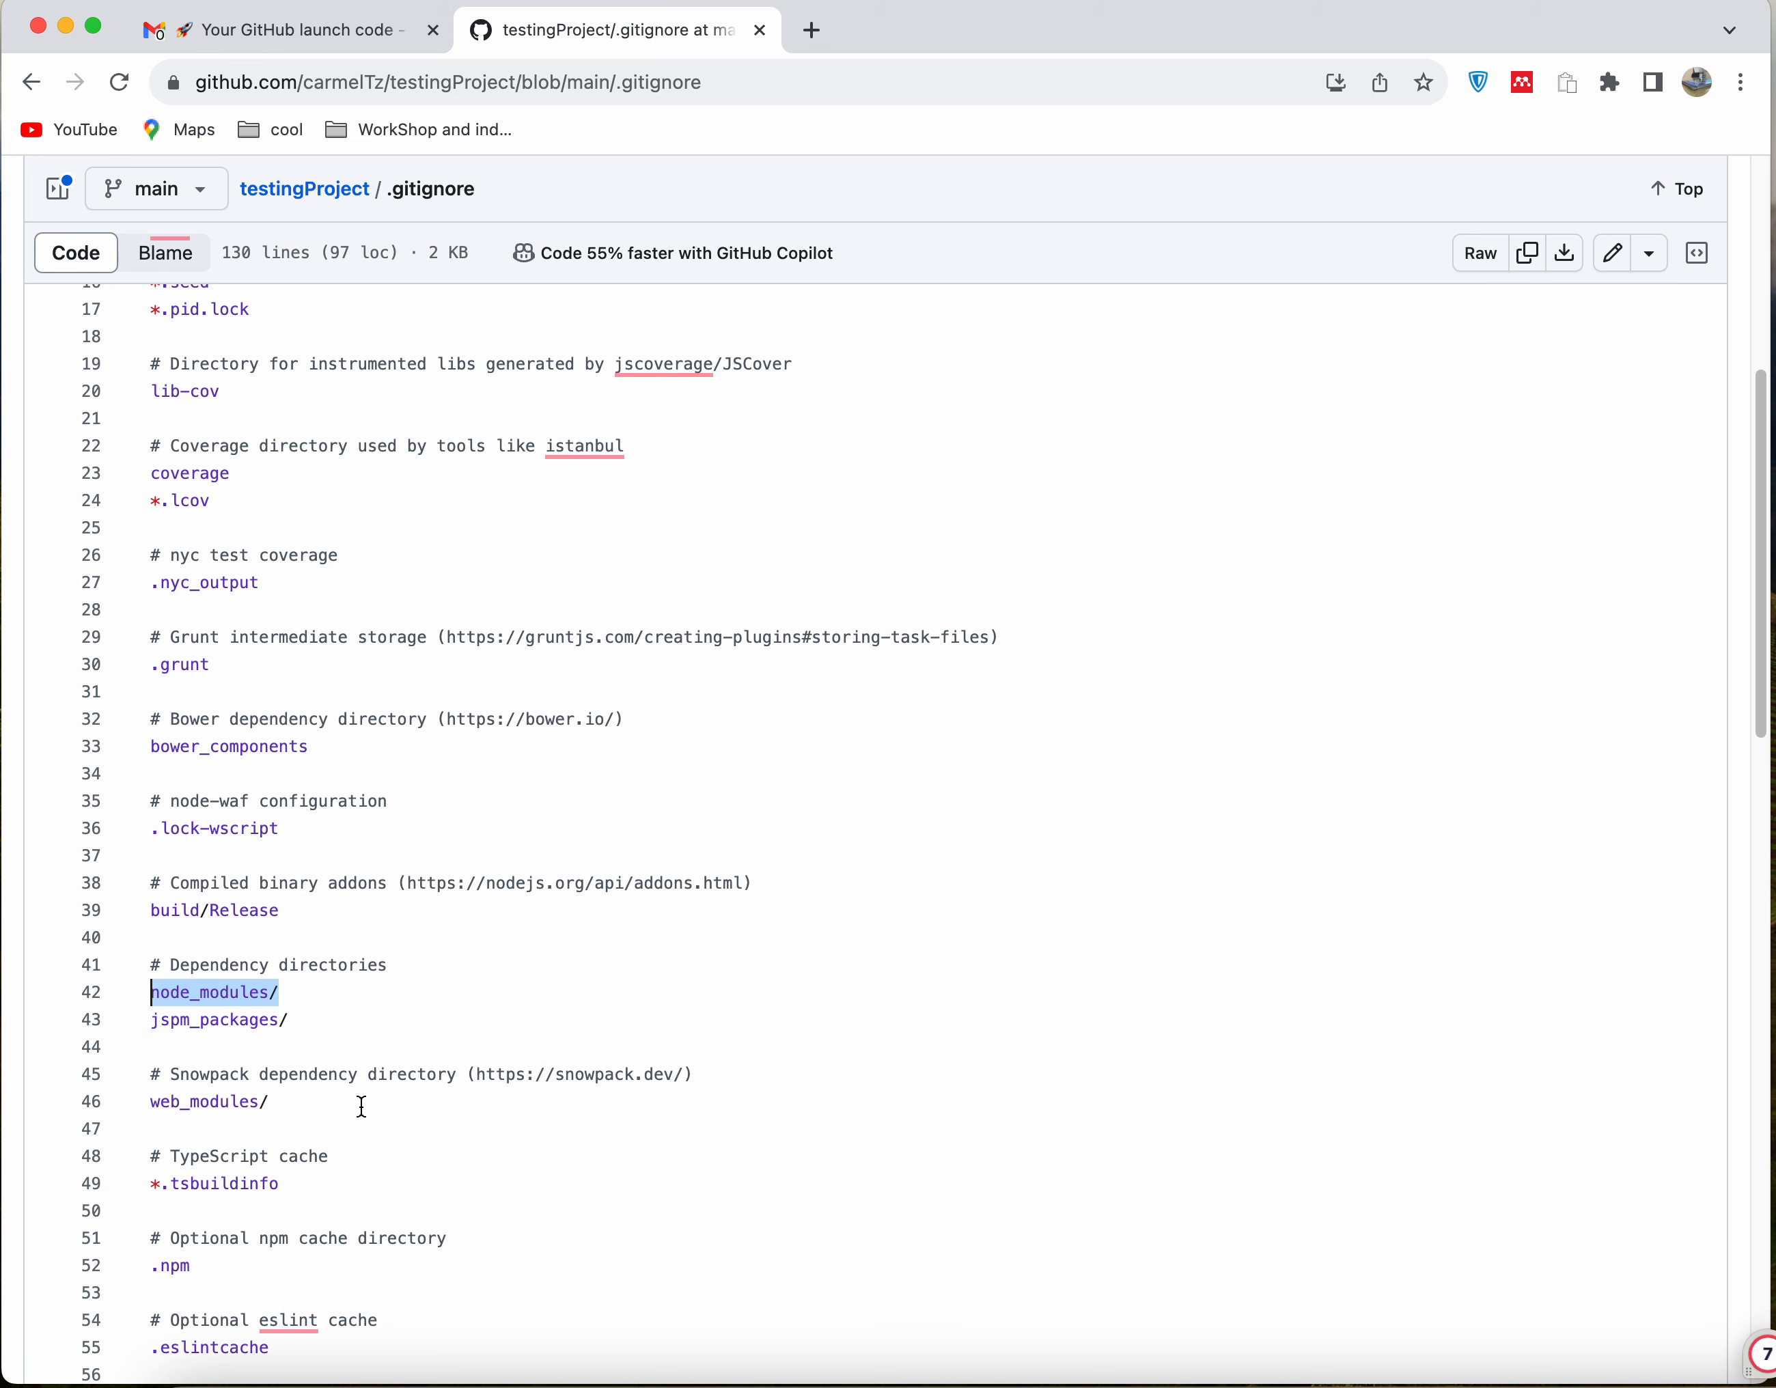
Read the remaining .gitignore rules through the yarn v2 entries and return to the beginning of the file
scroll(361, 1106, "down", 12)
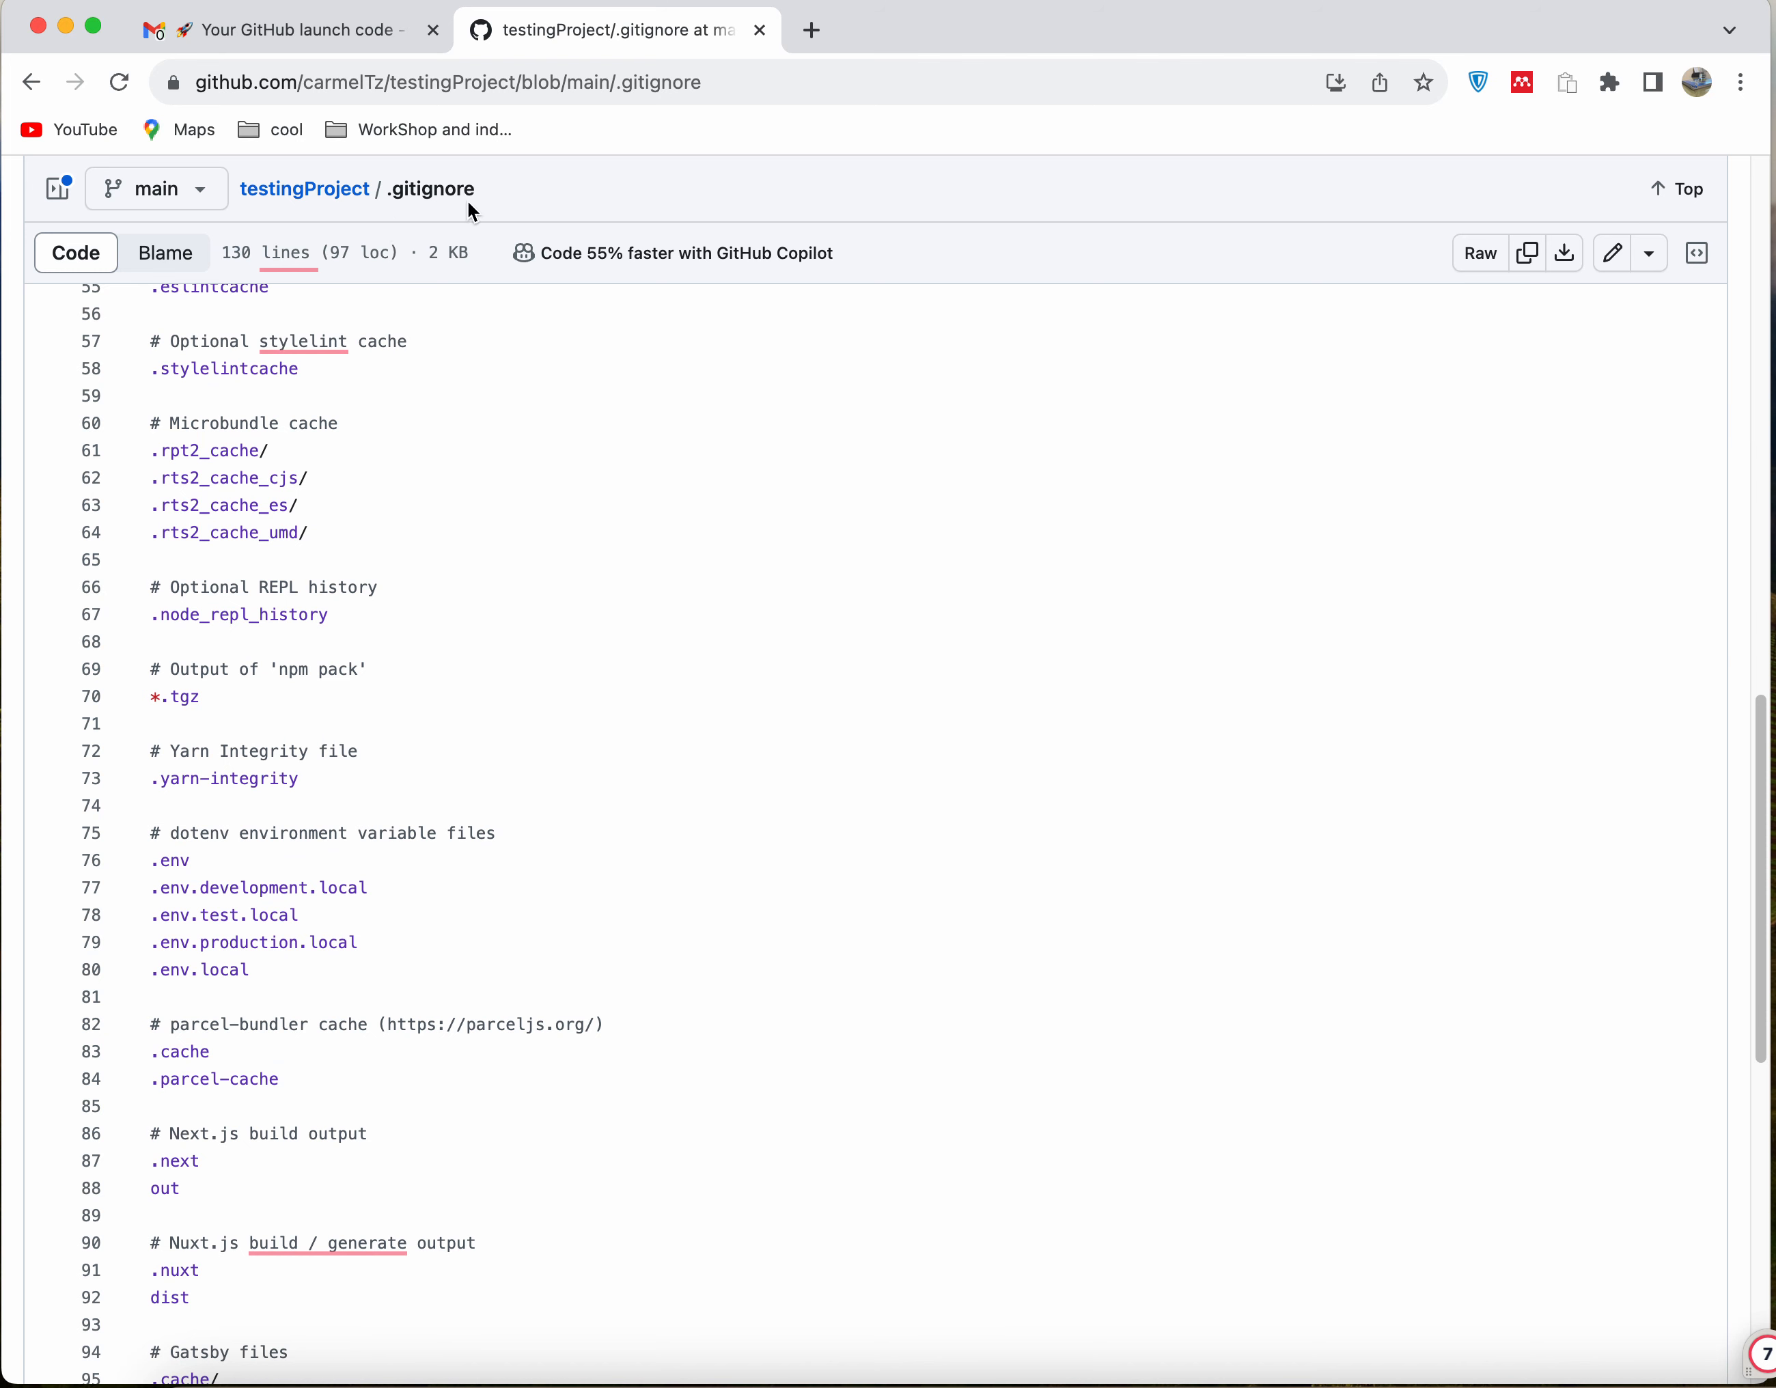
scroll(289, 911, "down", 5)
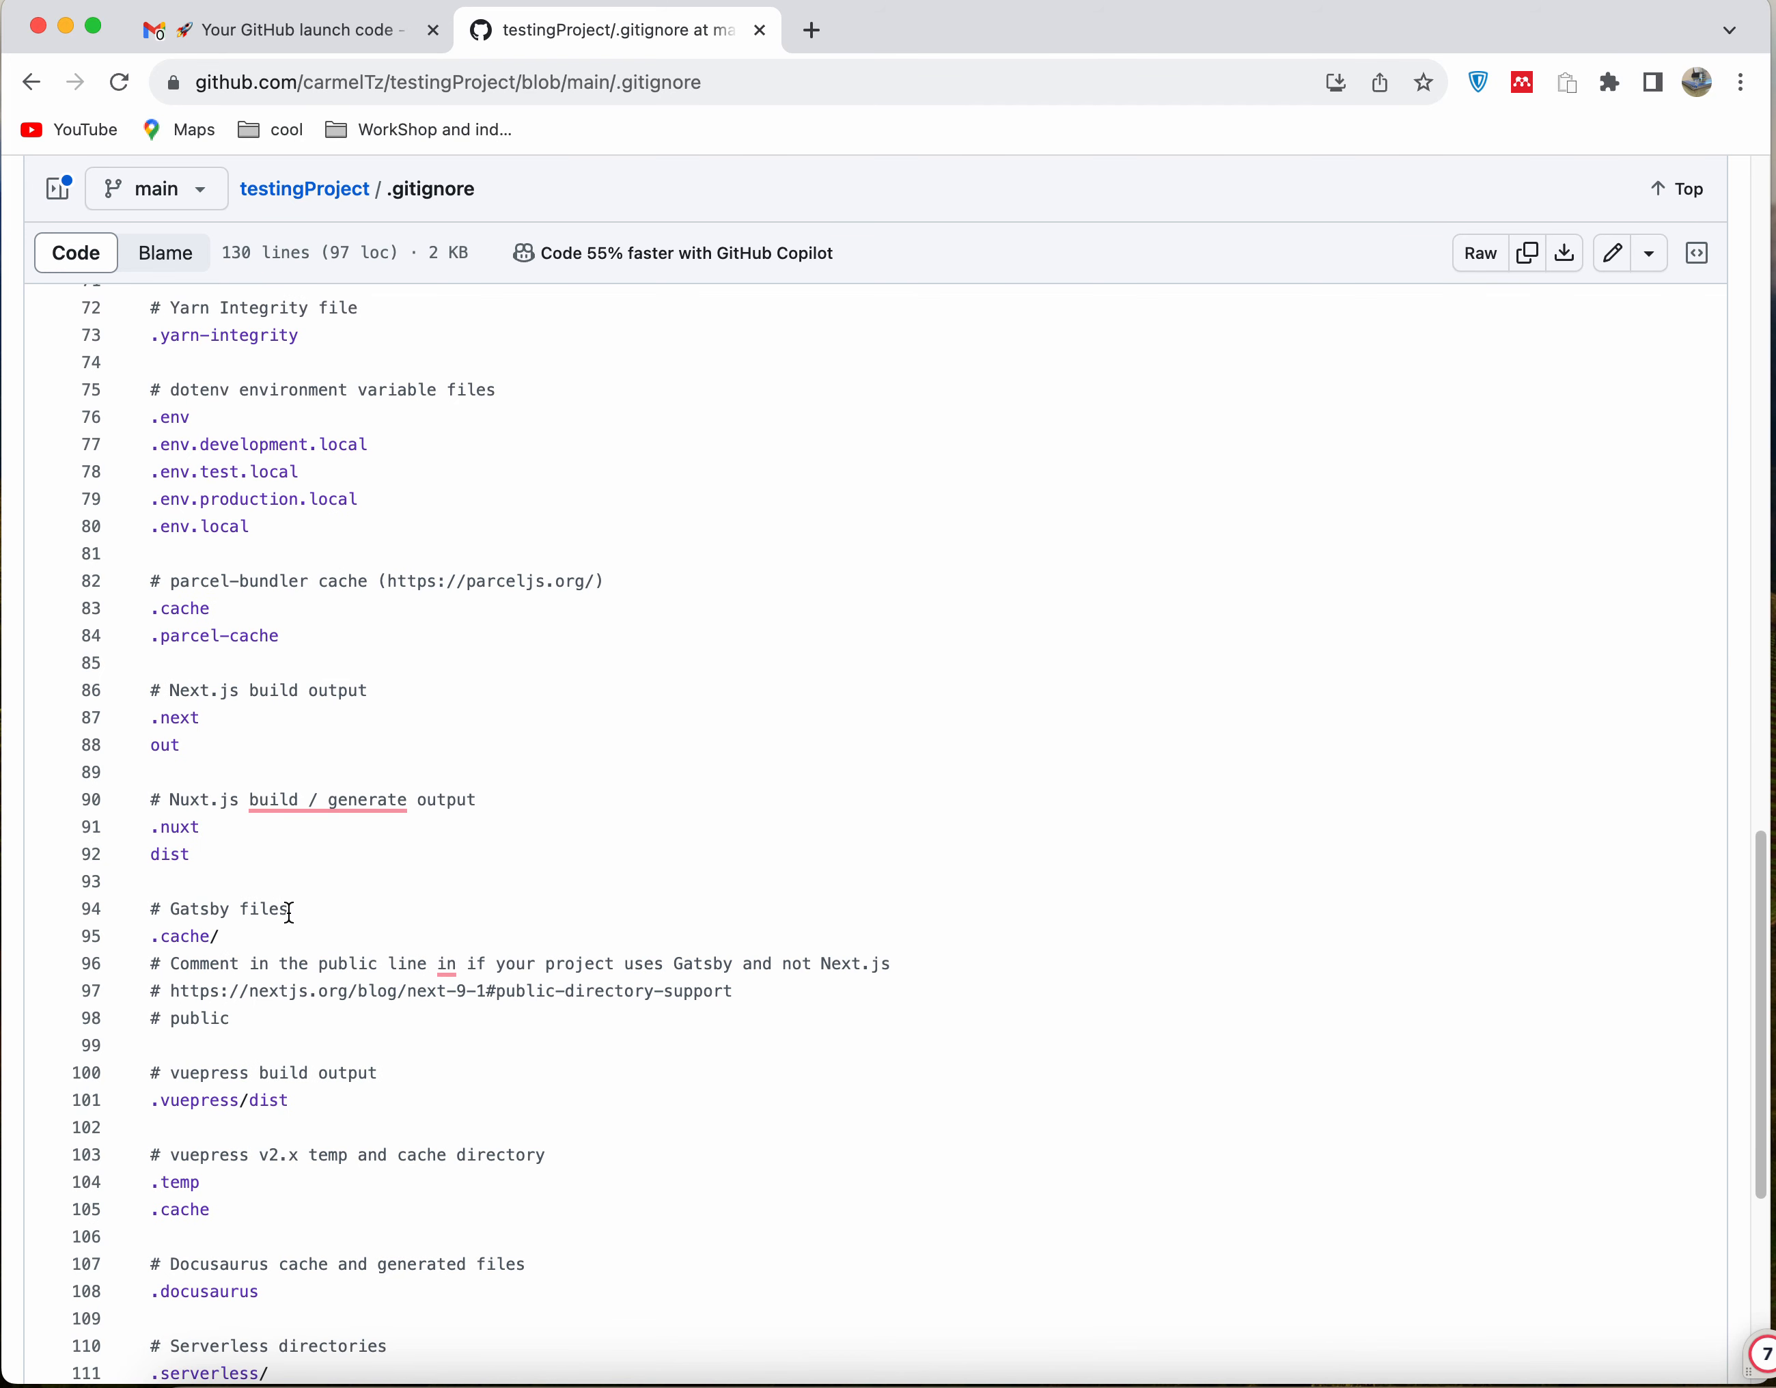
scroll(400, 948, "down", 6)
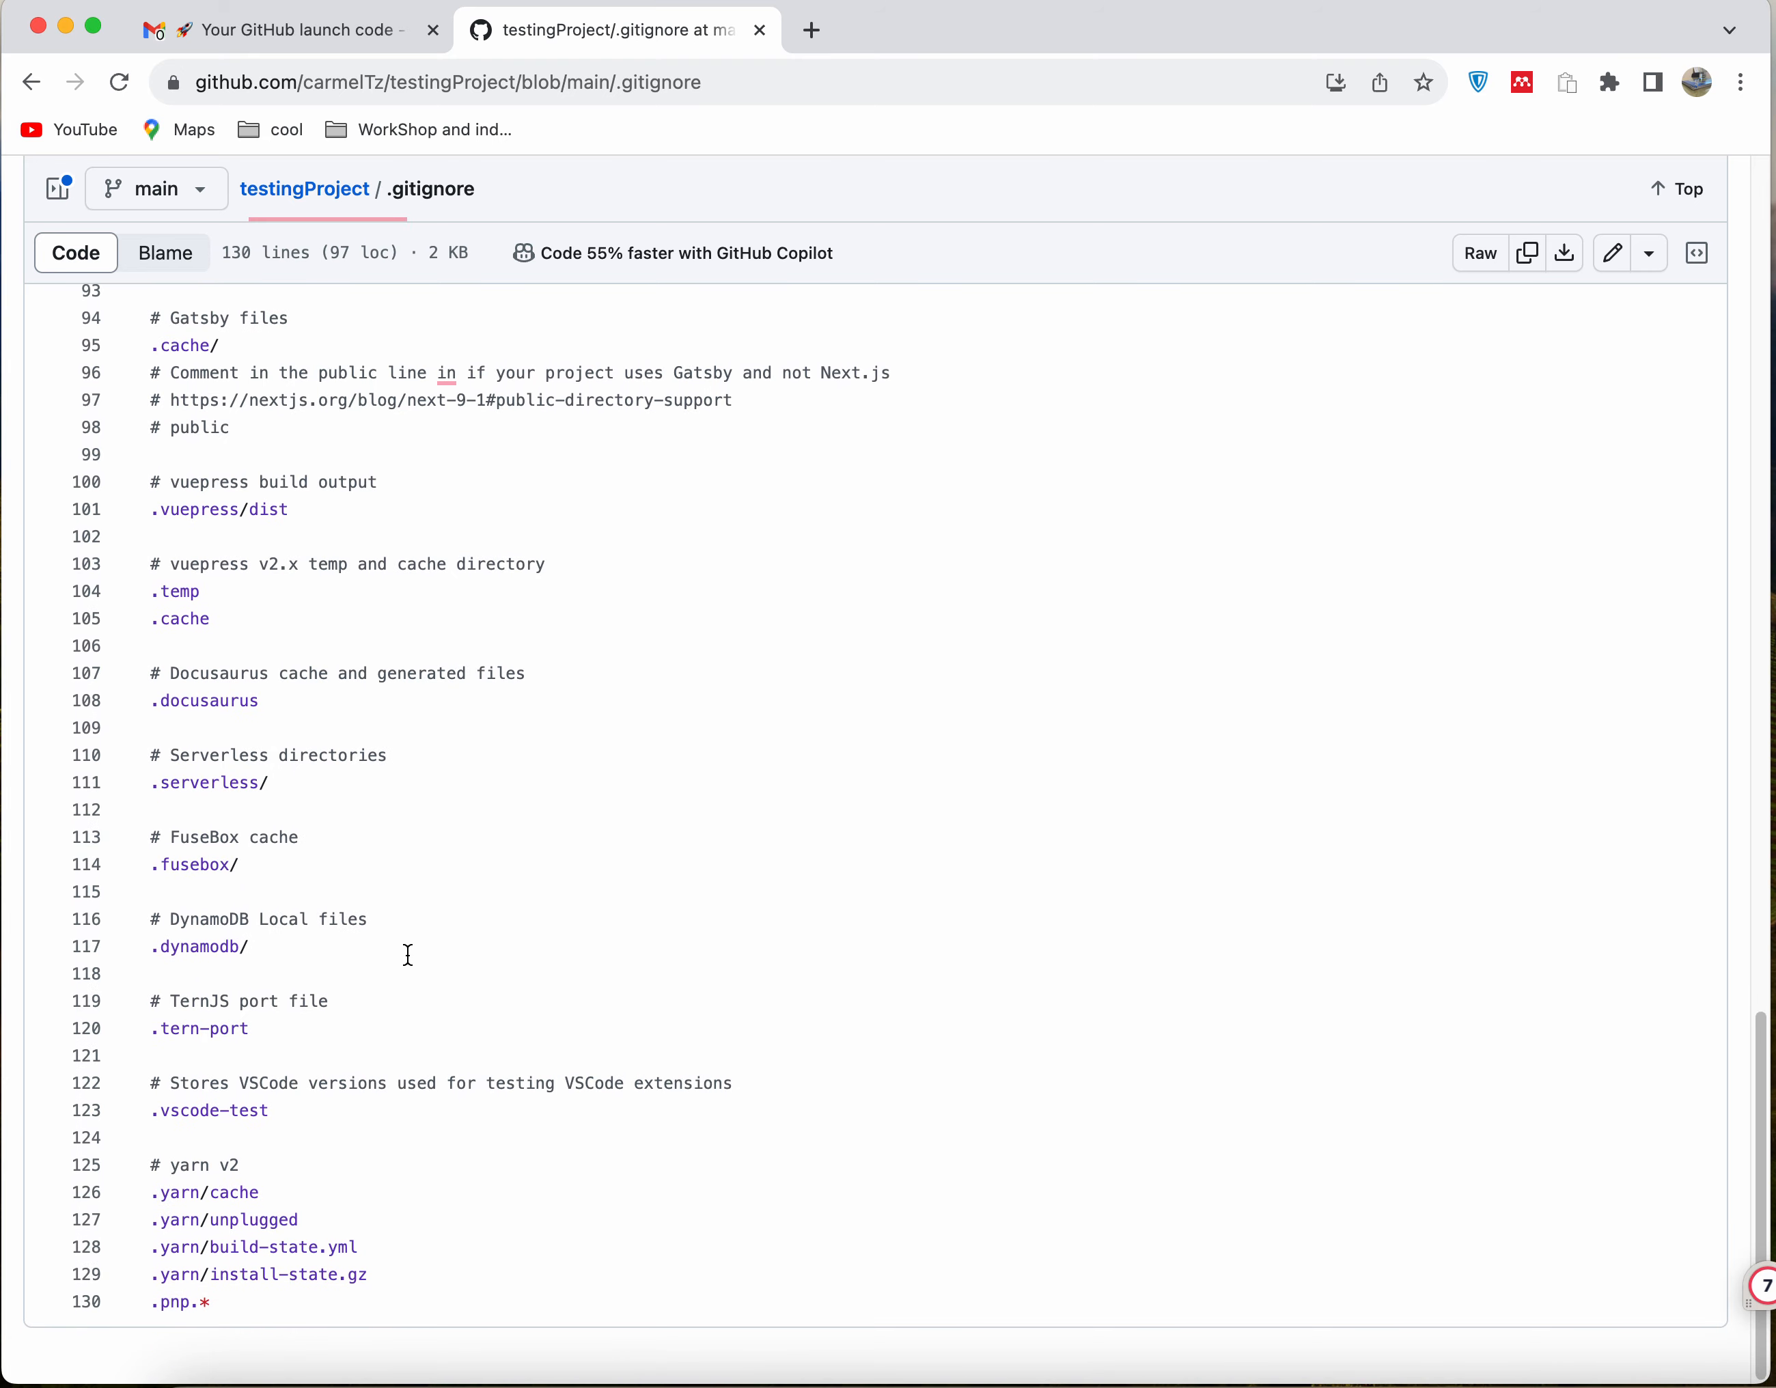
scroll(408, 954, "up", 20)
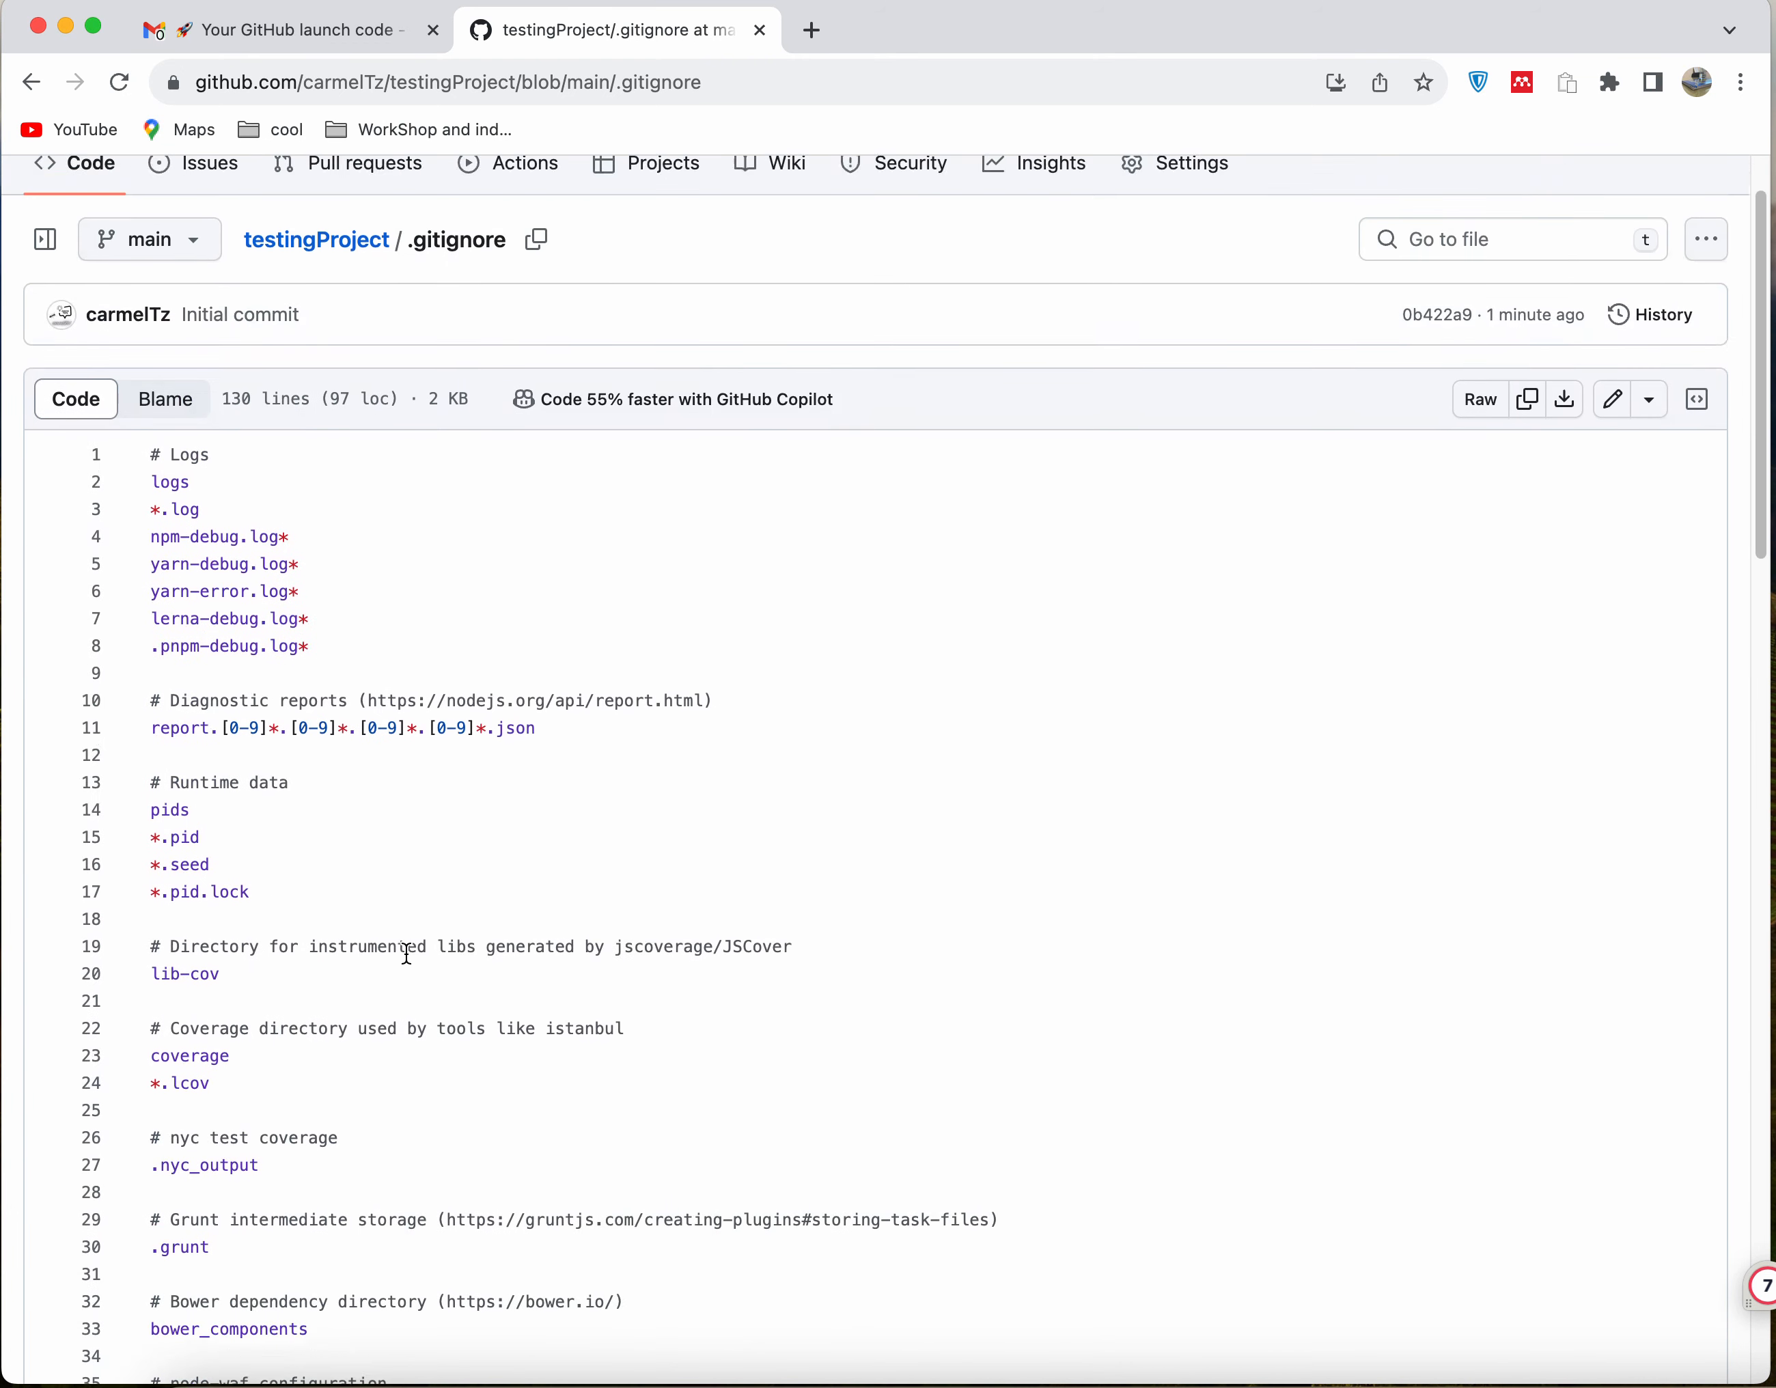
scroll(407, 954, "up", 2)
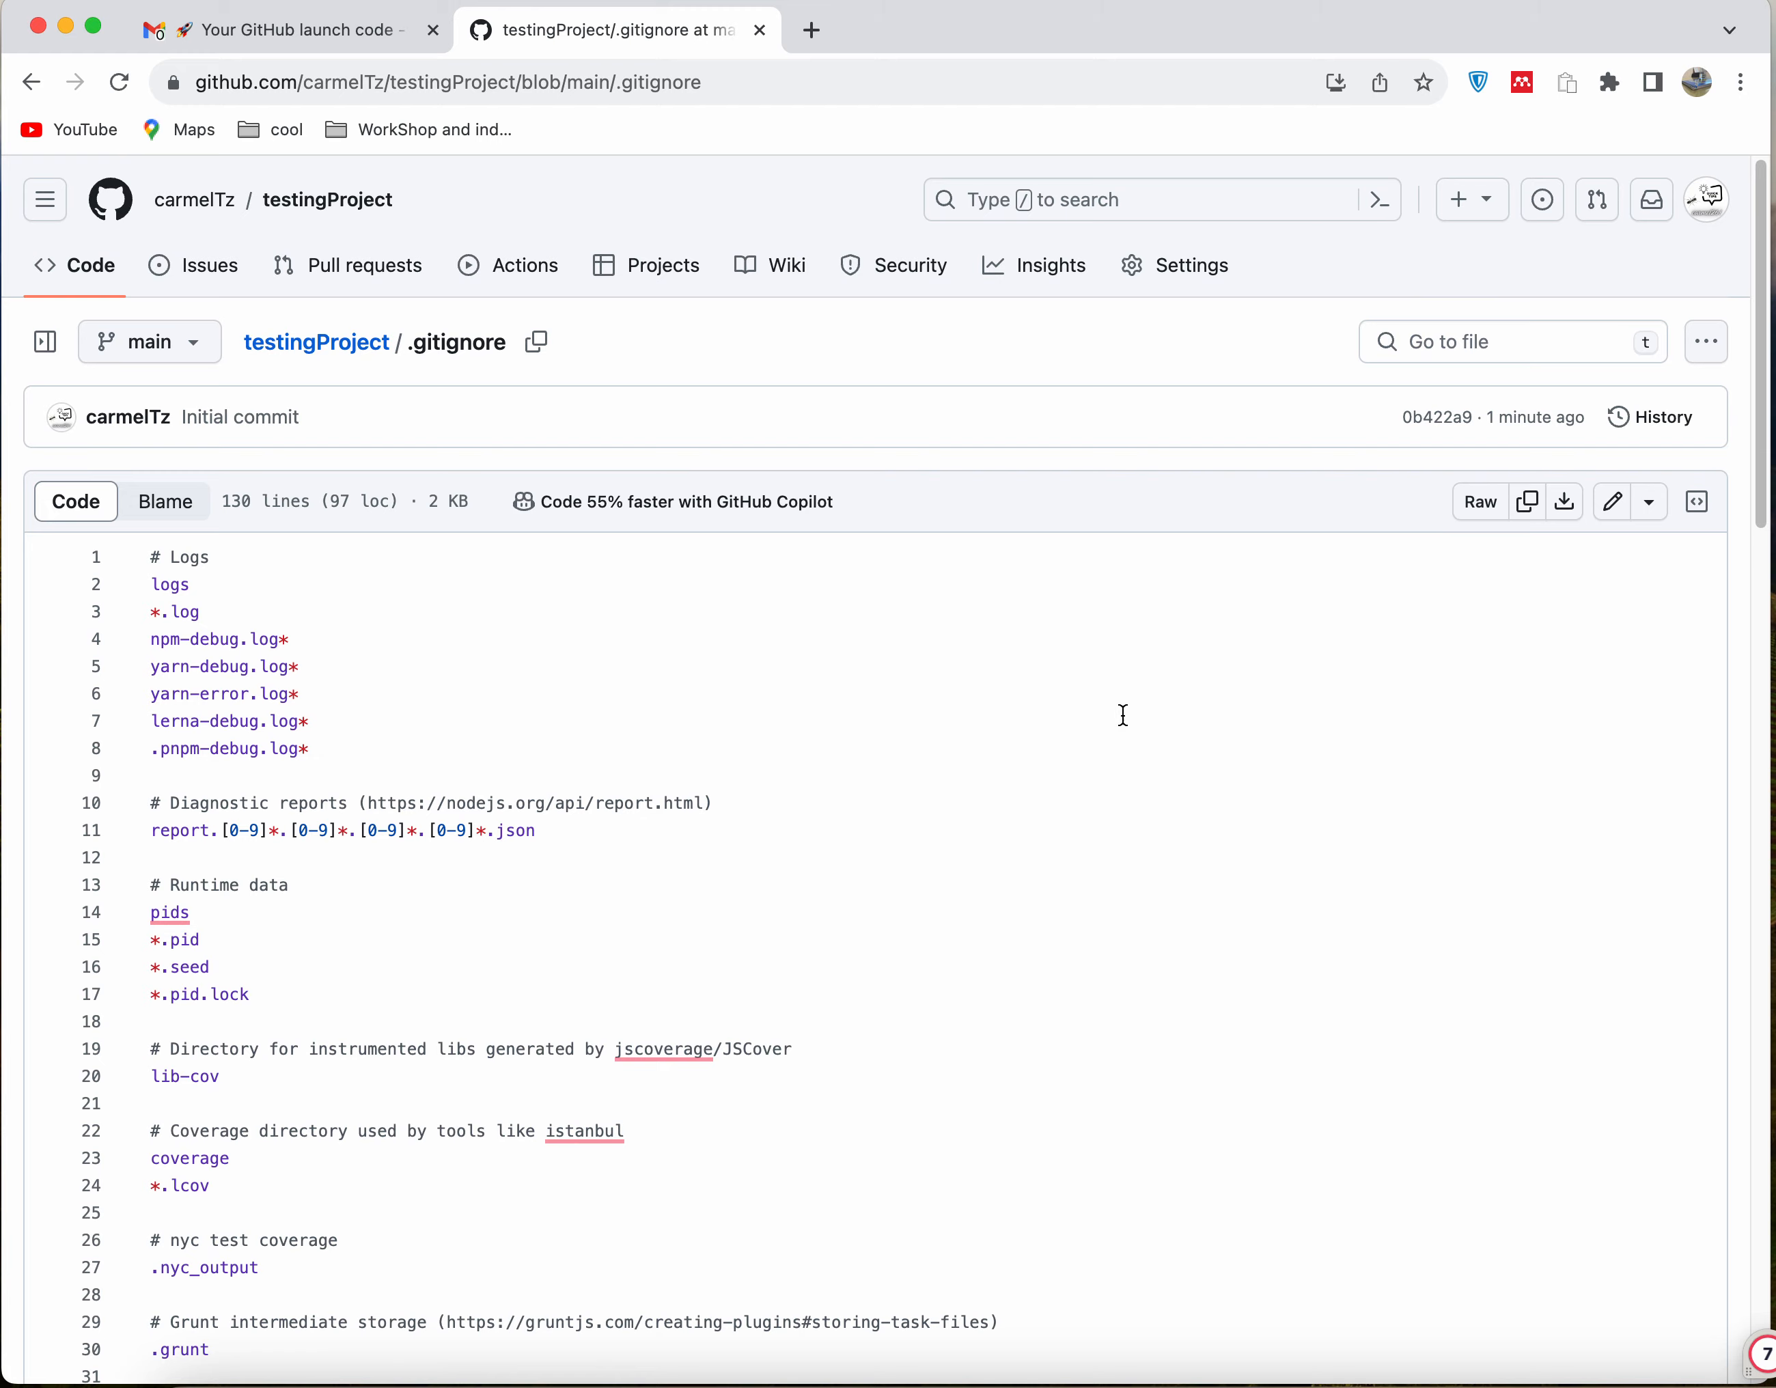
scroll(1158, 822, "down", 6)
scroll(1157, 821, "up", 1)
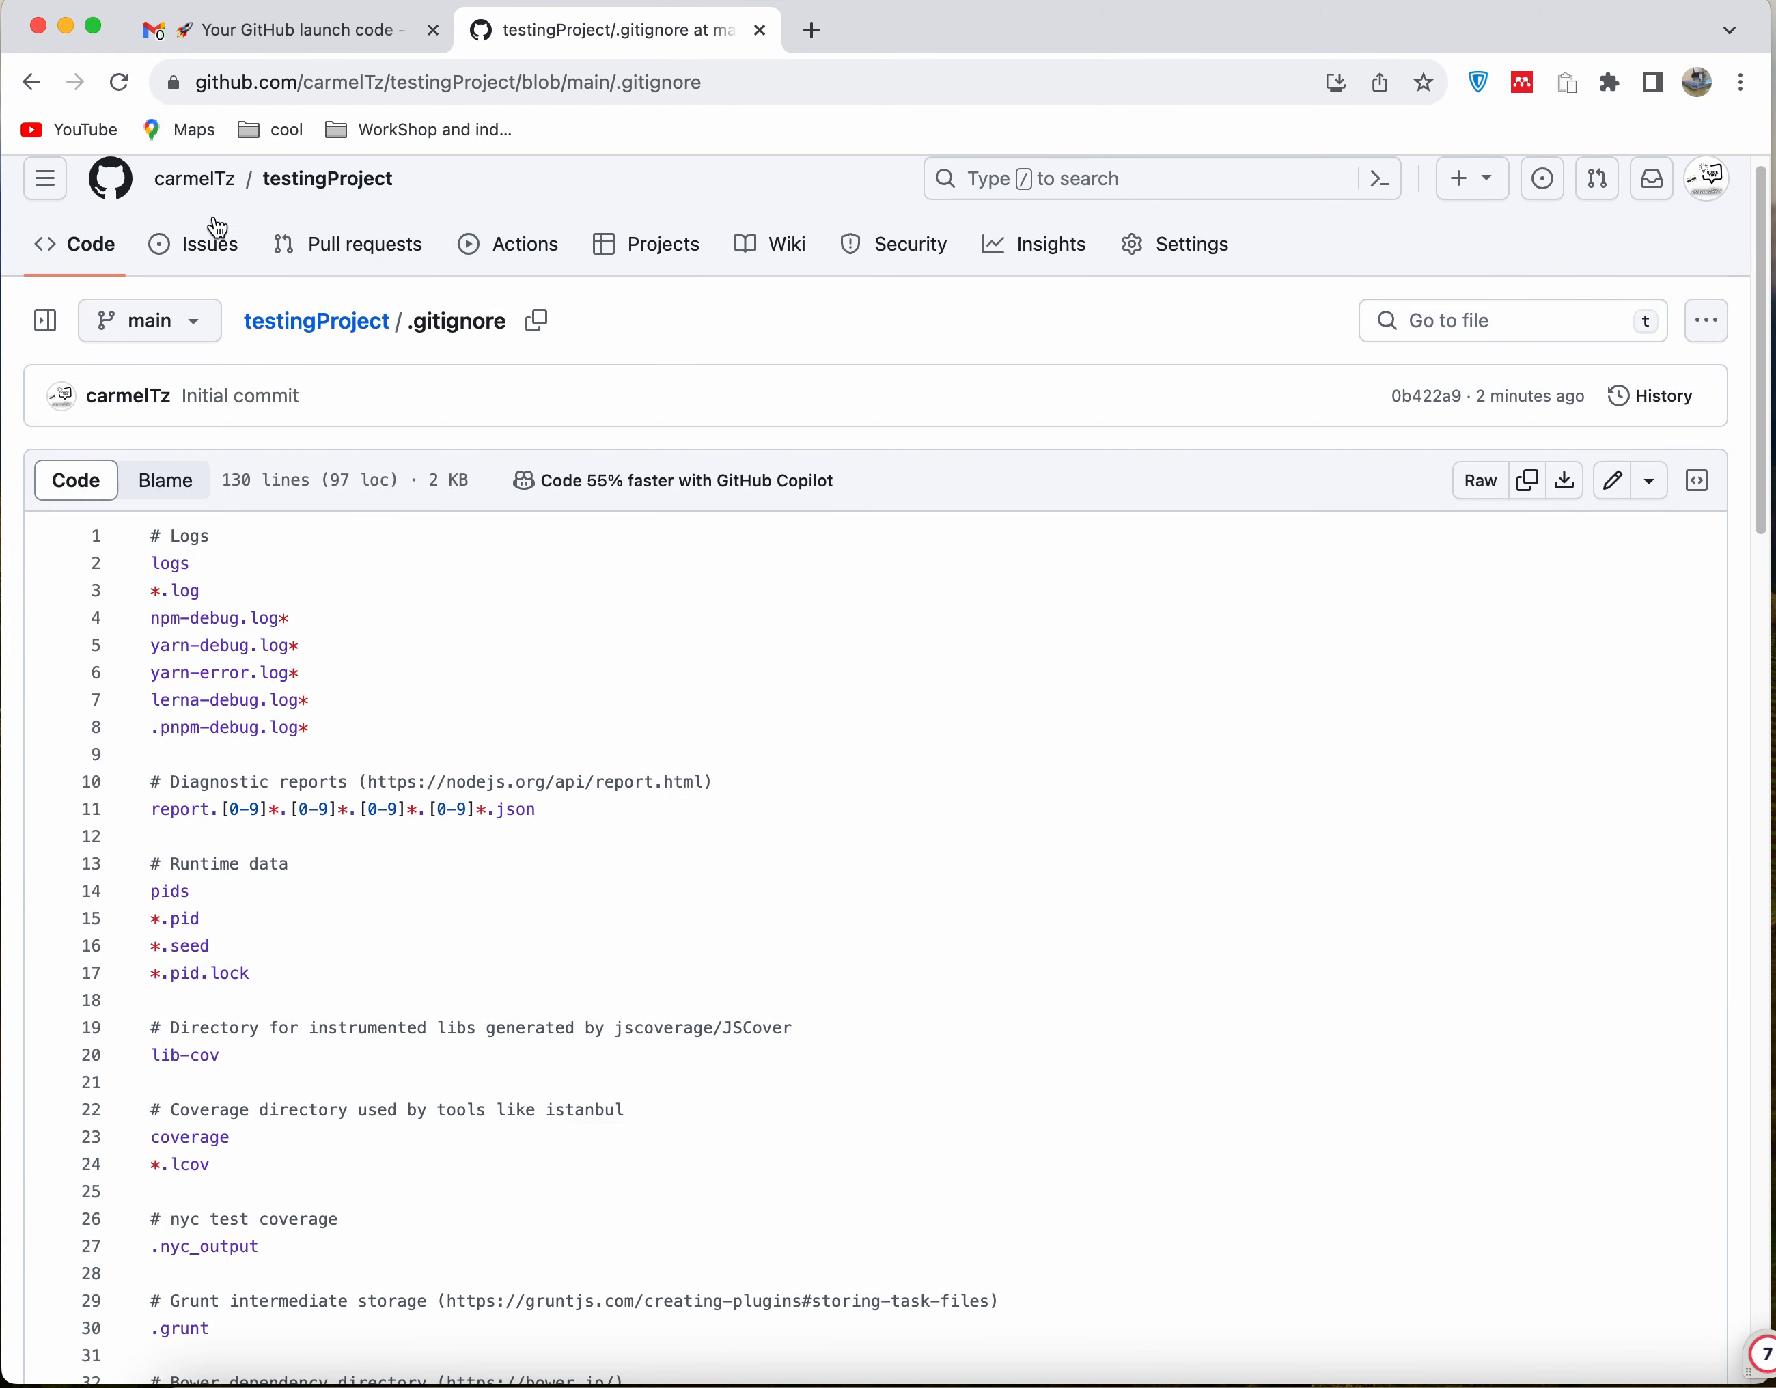
View README.md from the testingProject file list and return to the repository's main page
left_click(285, 333)
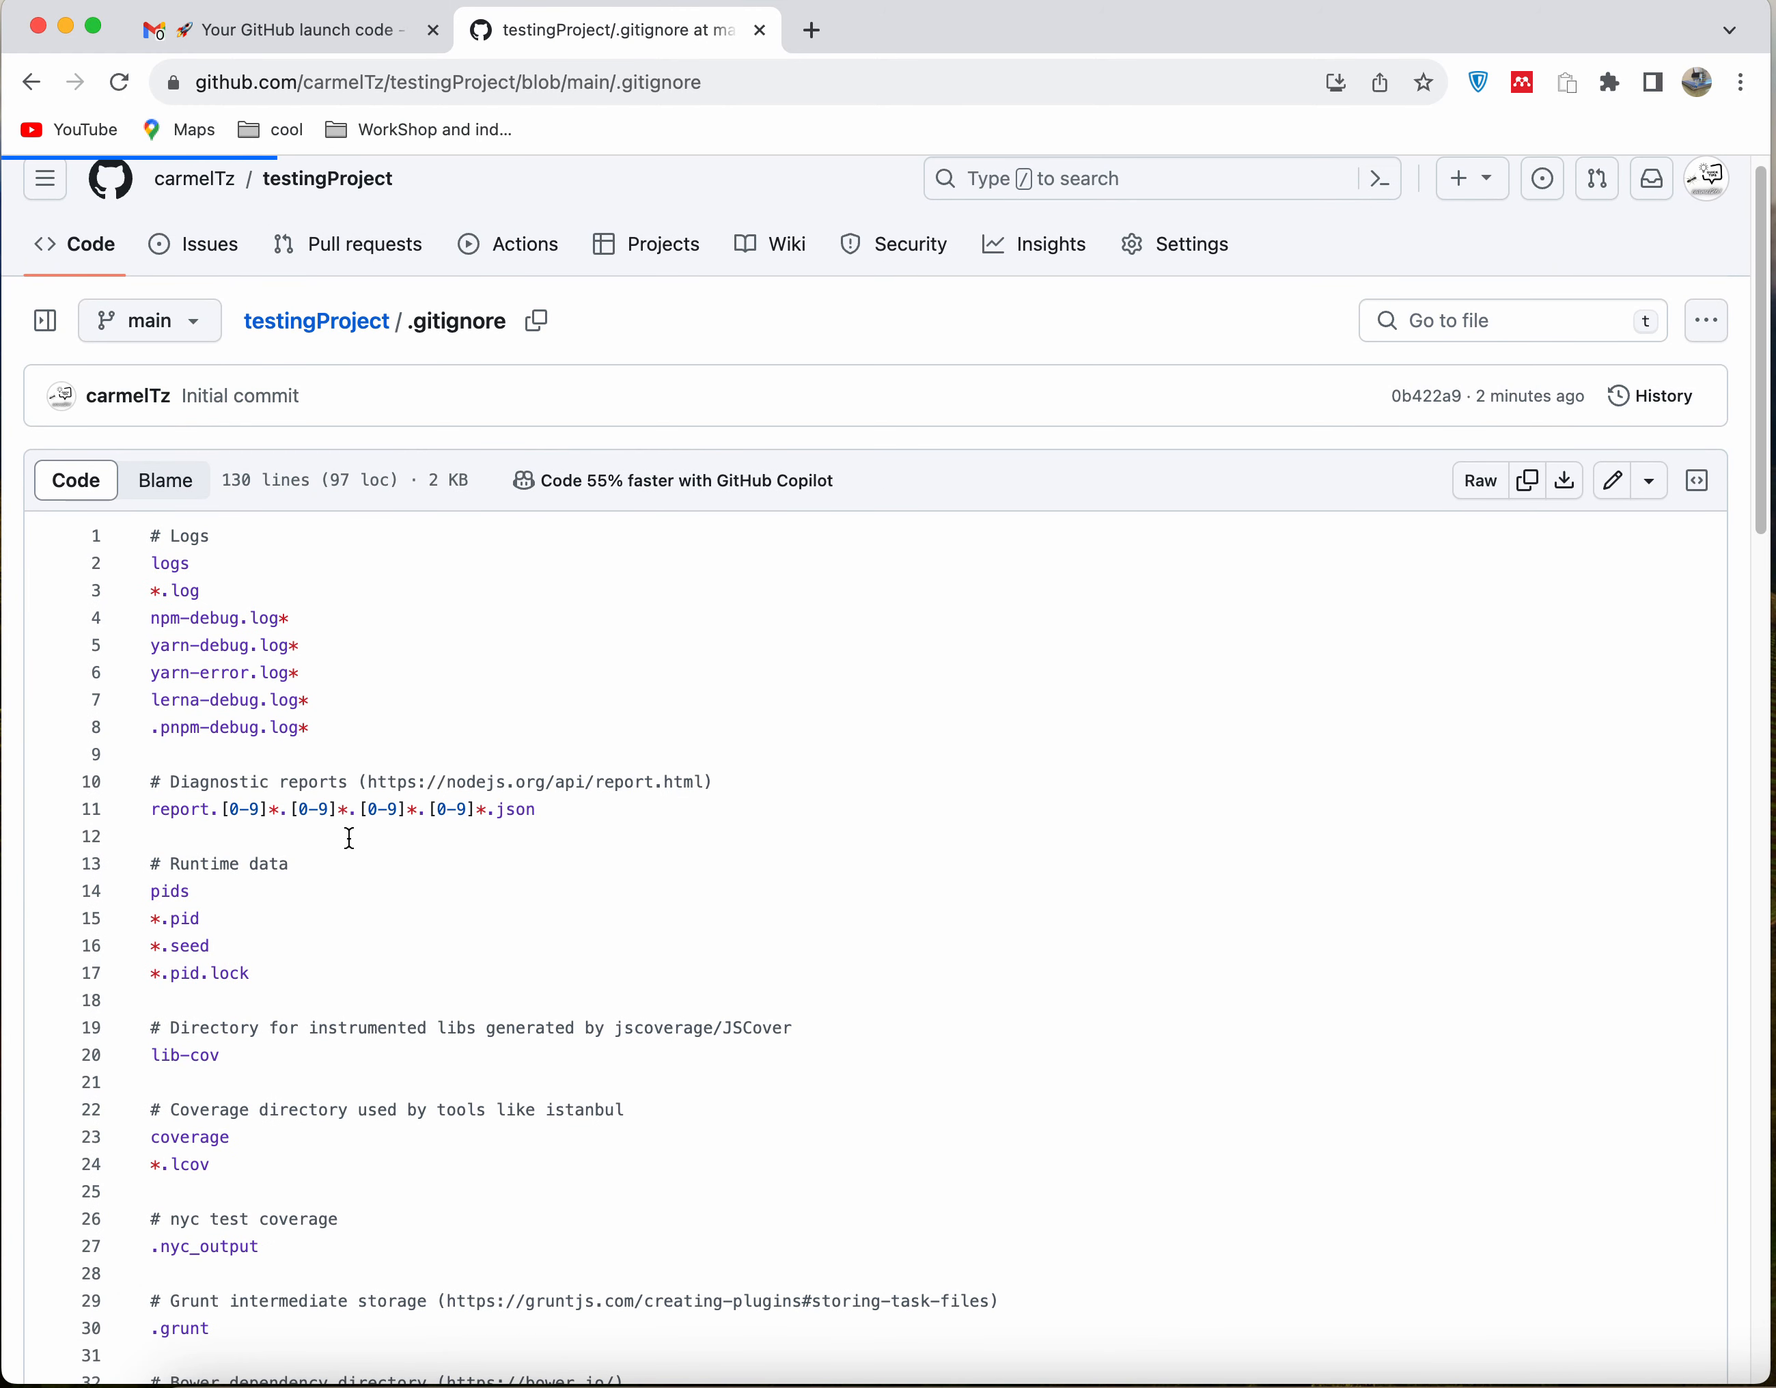
left_click(149, 658)
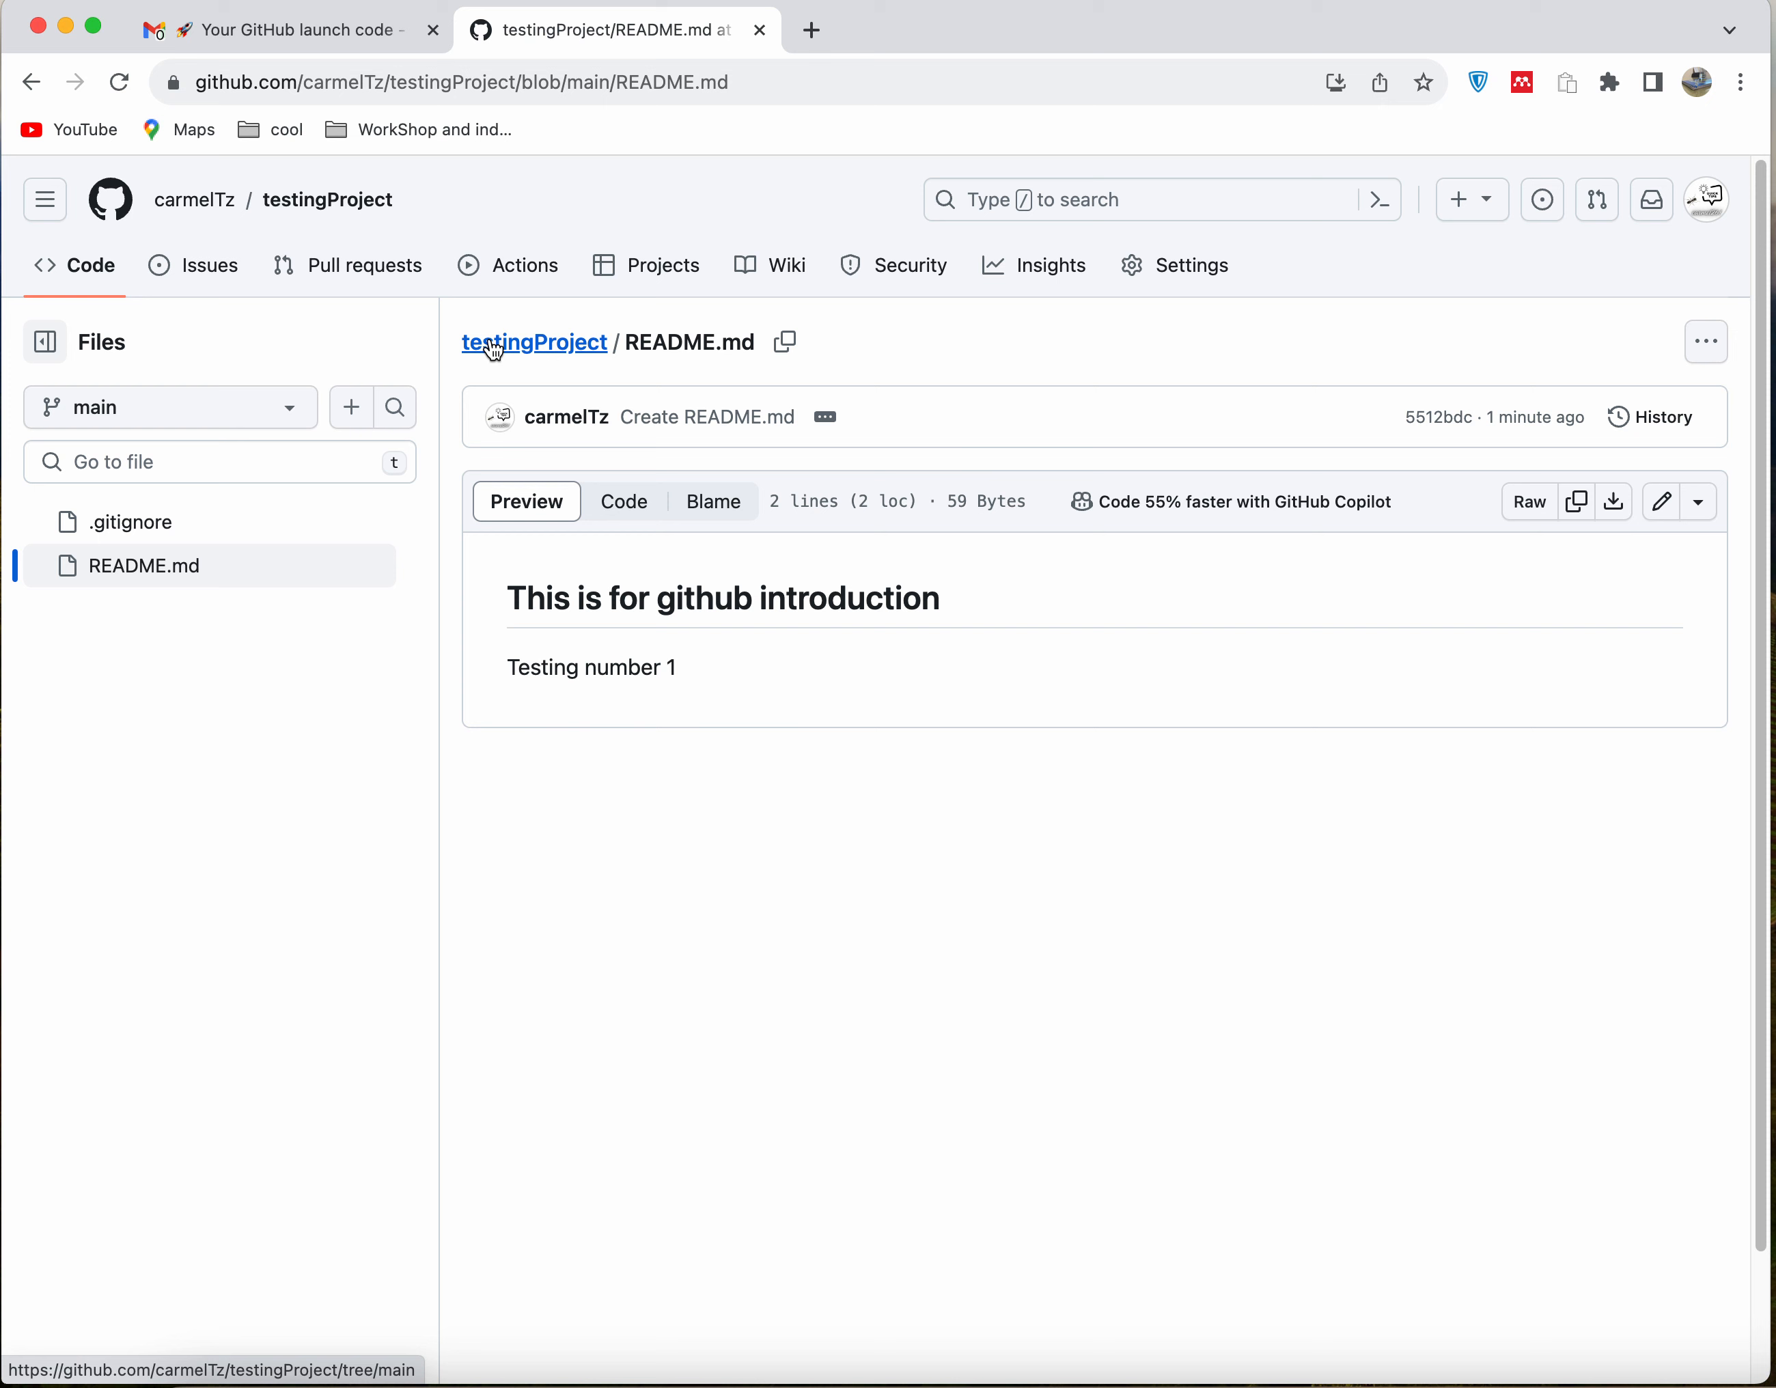
left_click(527, 344)
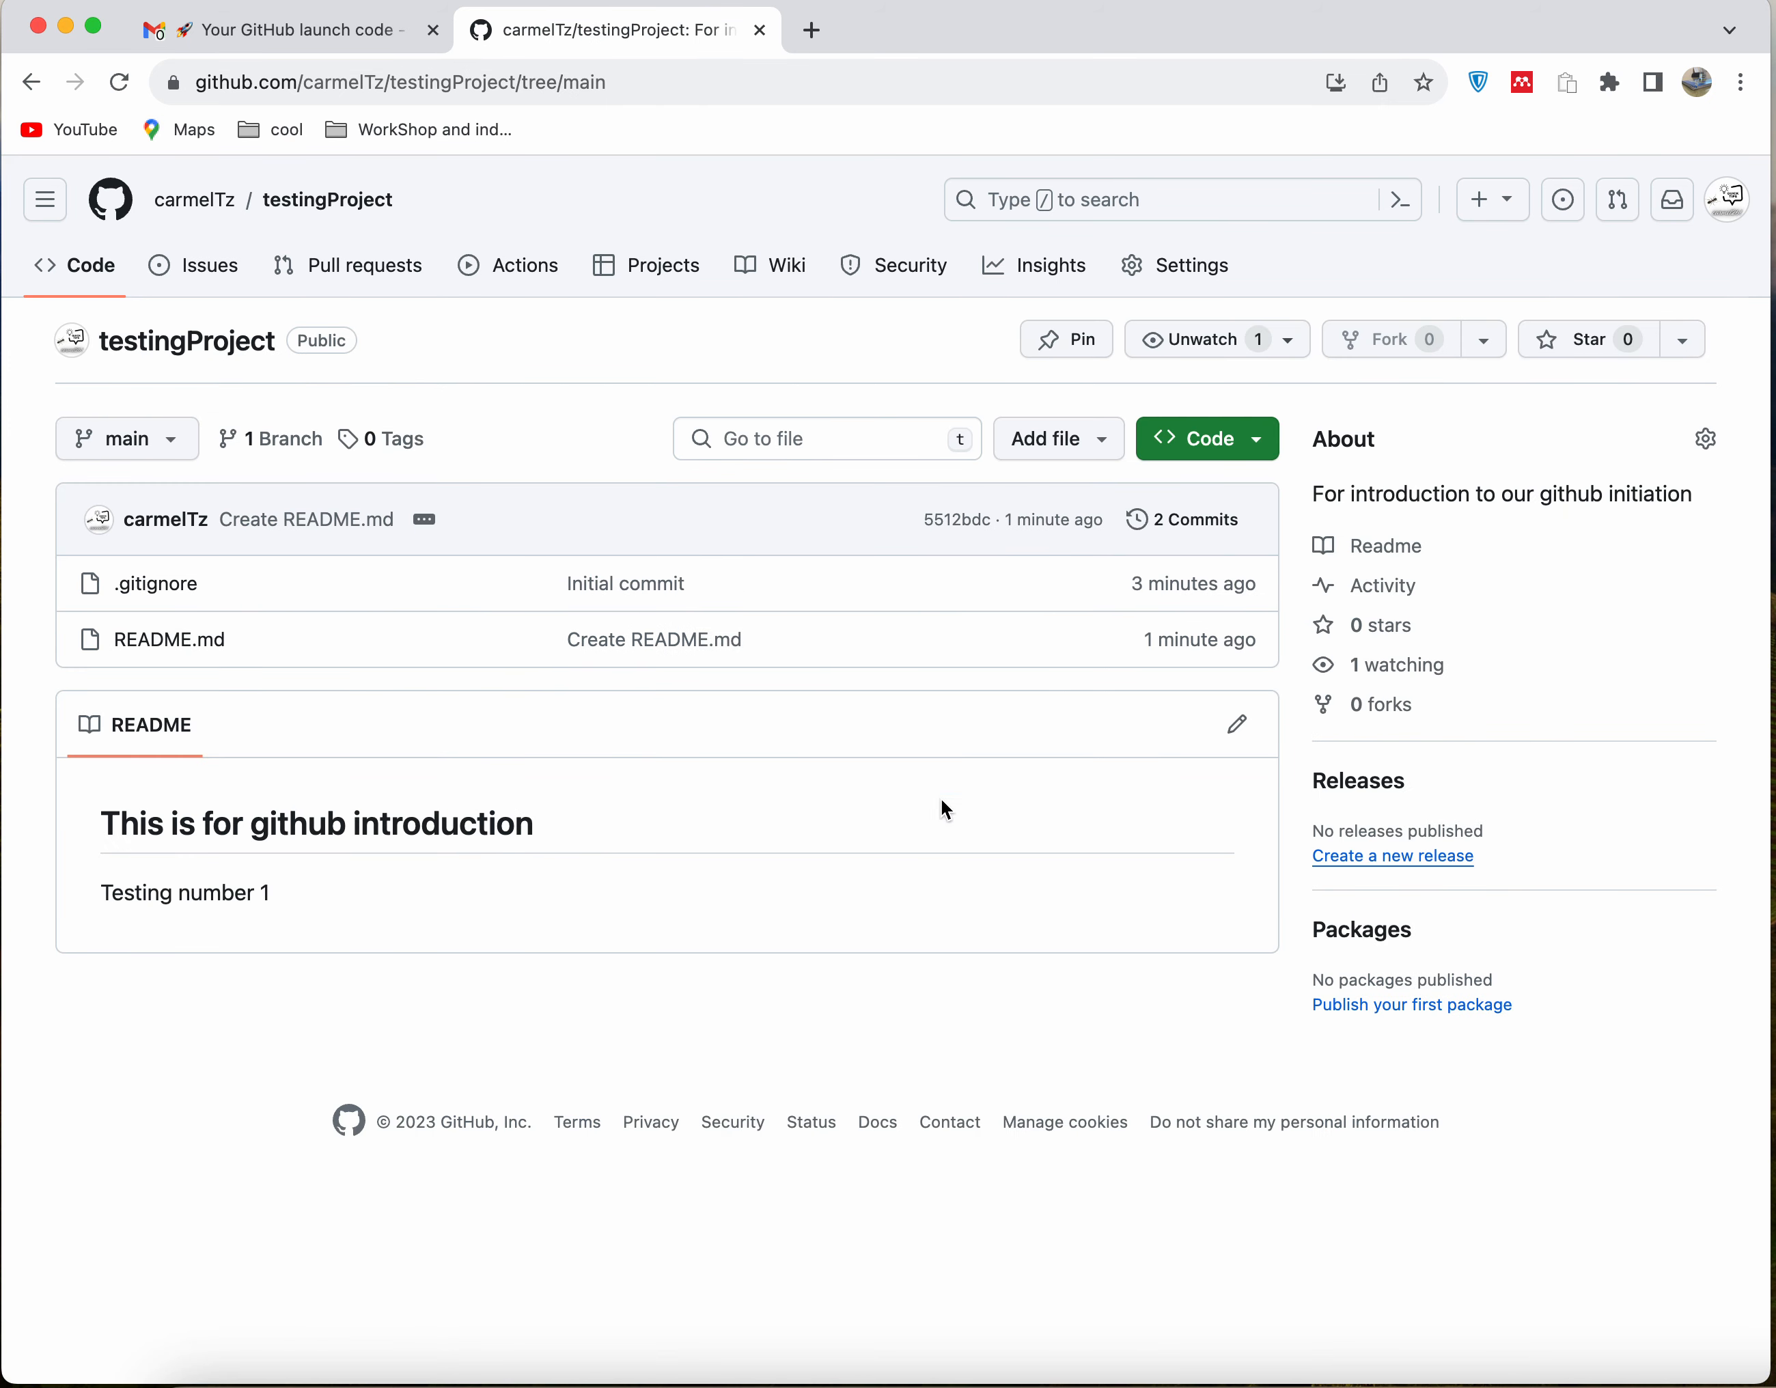